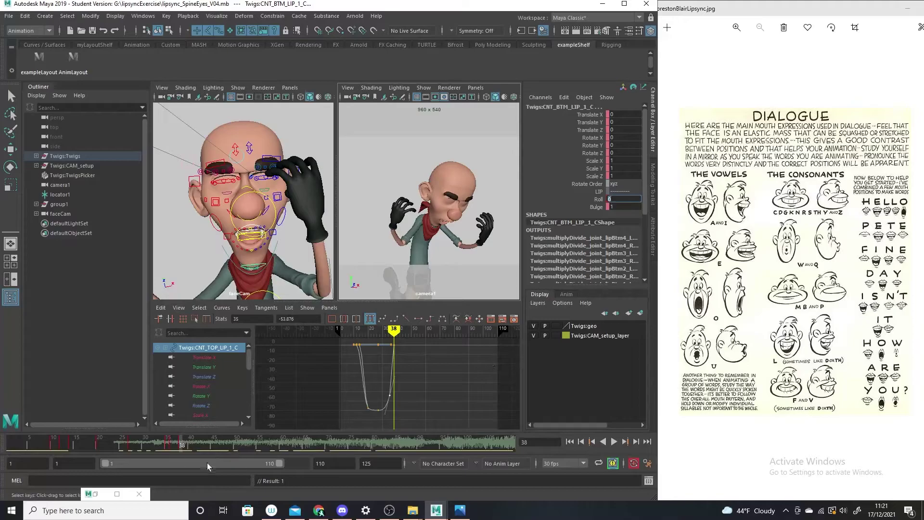
- Review the lip animation, then key the lip's Roll at frame 67 as a neutral hold
{"action": "key", "text": "alt+v"}
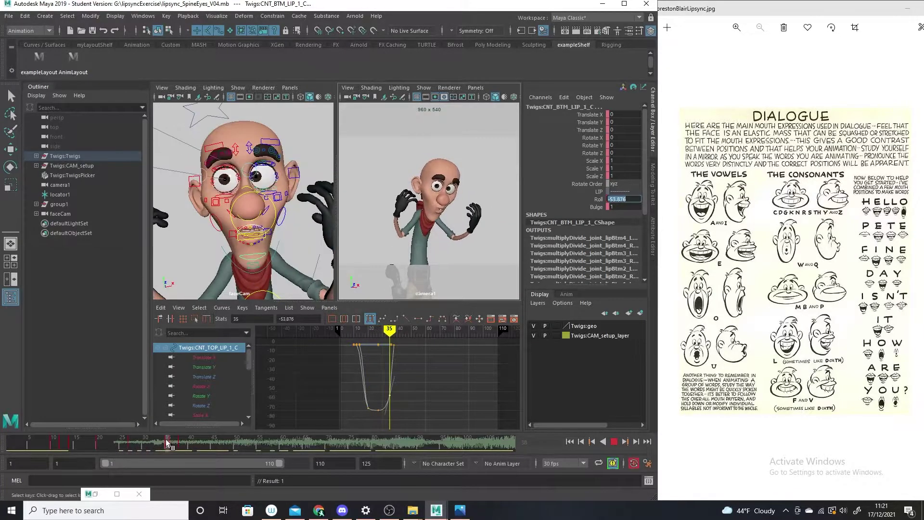
{"action": "mouse_move", "coordinate": [167, 442]}
{"action": "left_mouse_down"}
{"action": "mouse_move", "coordinate": [81, 449]}
{"action": "mouse_move", "coordinate": [296, 426]}
{"action": "left_mouse_up"}
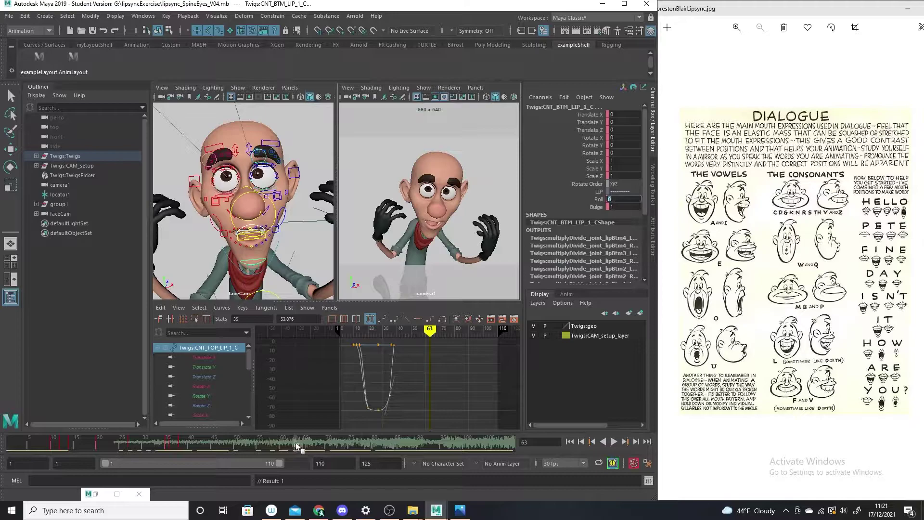
{"action": "left_click_drag", "start_coordinate": [295, 442], "coordinate": [313, 444]}
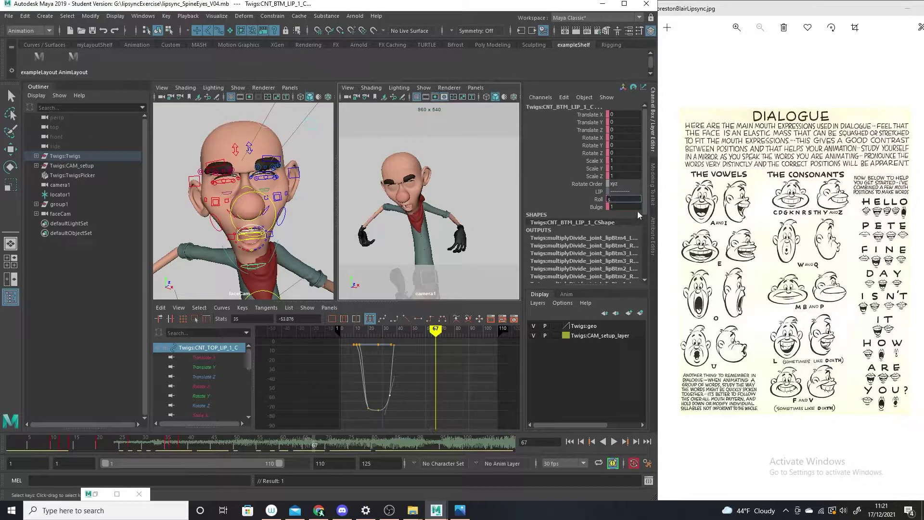
{"action": "left_click", "coordinate": [601, 201]}
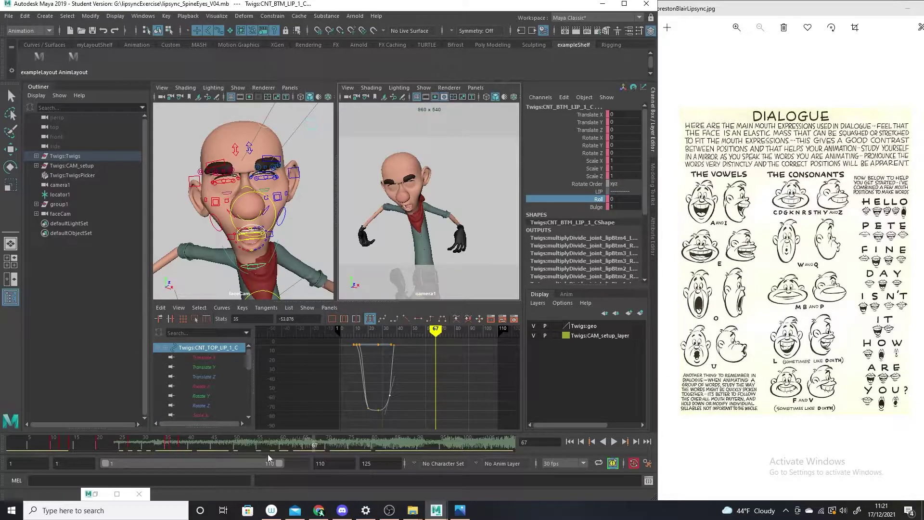
{"action": "right_click", "coordinate": [601, 202]}
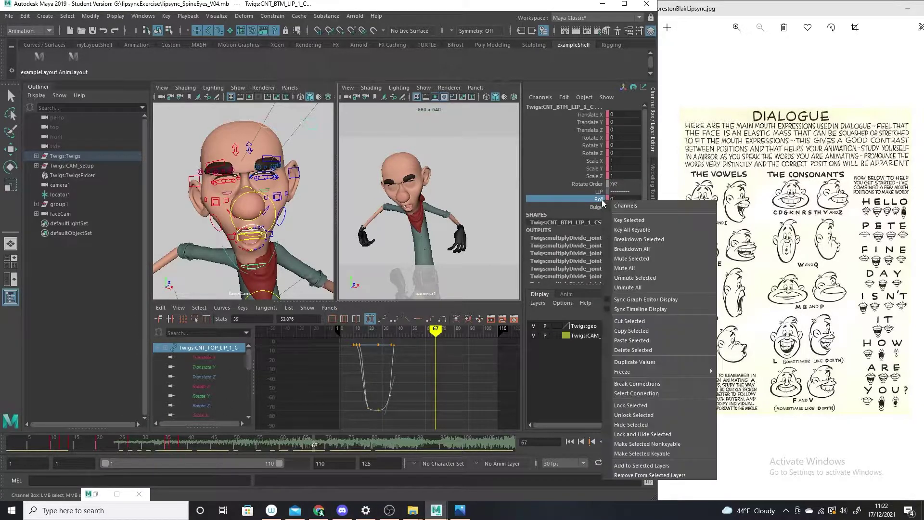
{"action": "left_click", "coordinate": [628, 220]}
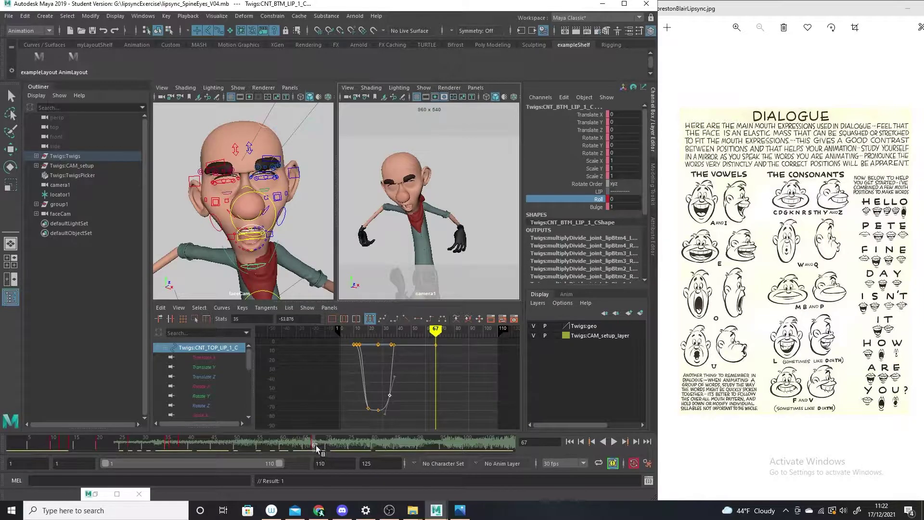
- At frame 70, roll the lip inward to -67.9 and key it
{"action": "left_click_drag", "start_coordinate": [316, 446], "coordinate": [327, 443]}
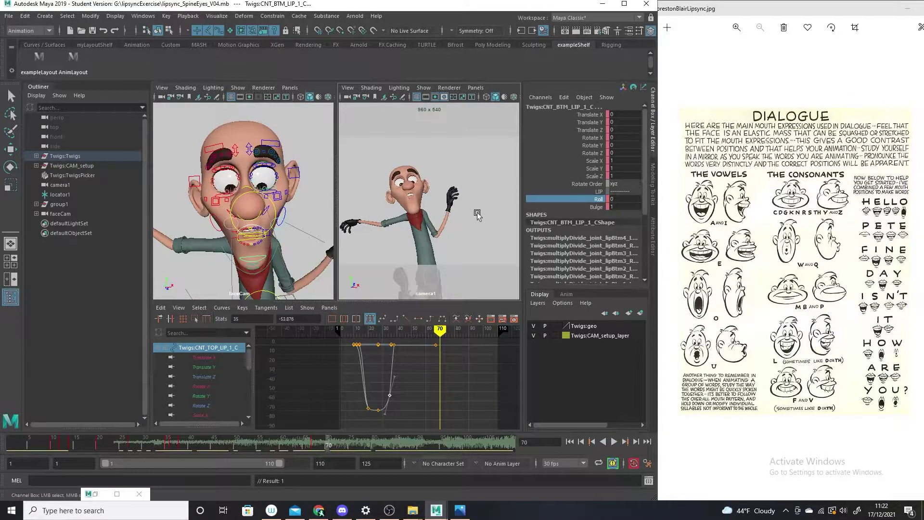
{"action": "mouse_move", "coordinate": [477, 214]}
{"action": "middle_mouse_down"}
{"action": "mouse_move", "coordinate": [706, 228]}
{"action": "mouse_move", "coordinate": [602, 216]}
{"action": "middle_mouse_up"}
{"action": "middle_click_drag", "start_coordinate": [514, 213], "coordinate": [226, 245]}
{"action": "key", "text": "s"}
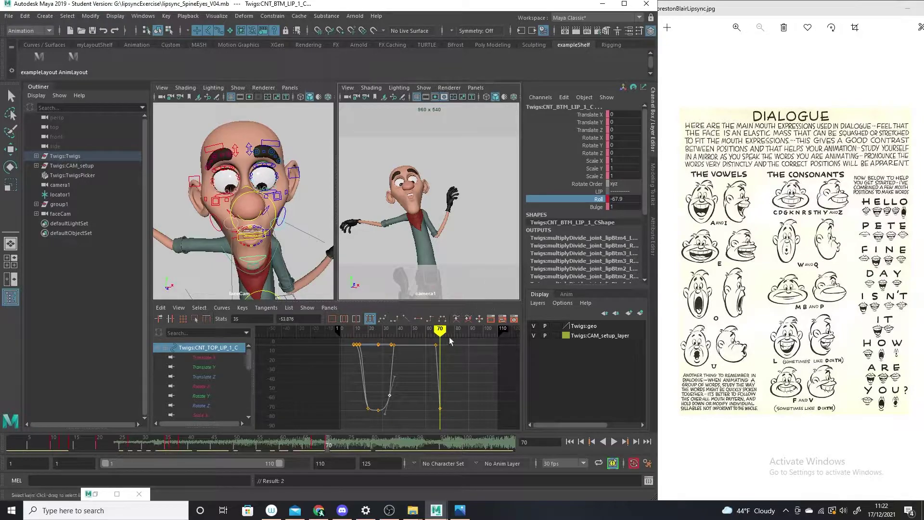
- Shift the new roll key about three frames earlier, deepen the dip near frame 68, and review playback
{"action": "left_click_drag", "start_coordinate": [449, 337], "coordinate": [429, 351]}
{"action": "middle_click_drag", "start_coordinate": [438, 358], "coordinate": [437, 359]}
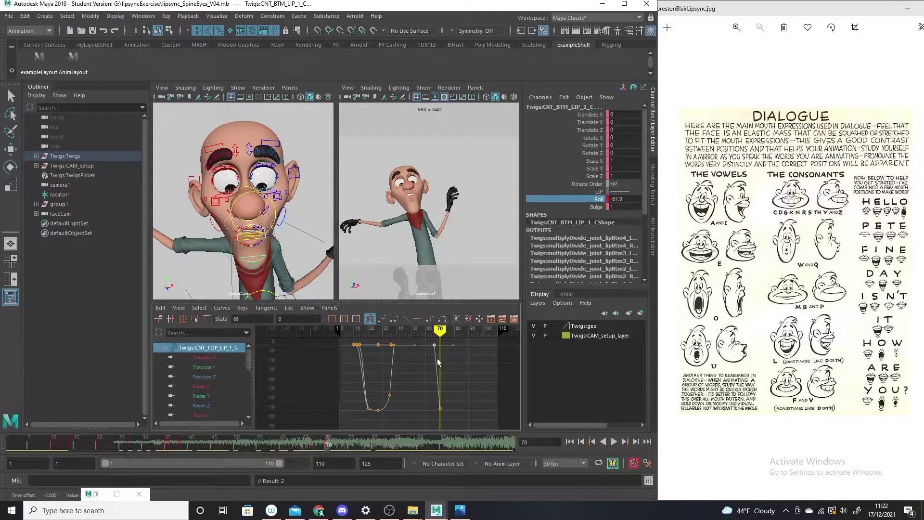
{"action": "key", "text": "alt+v"}
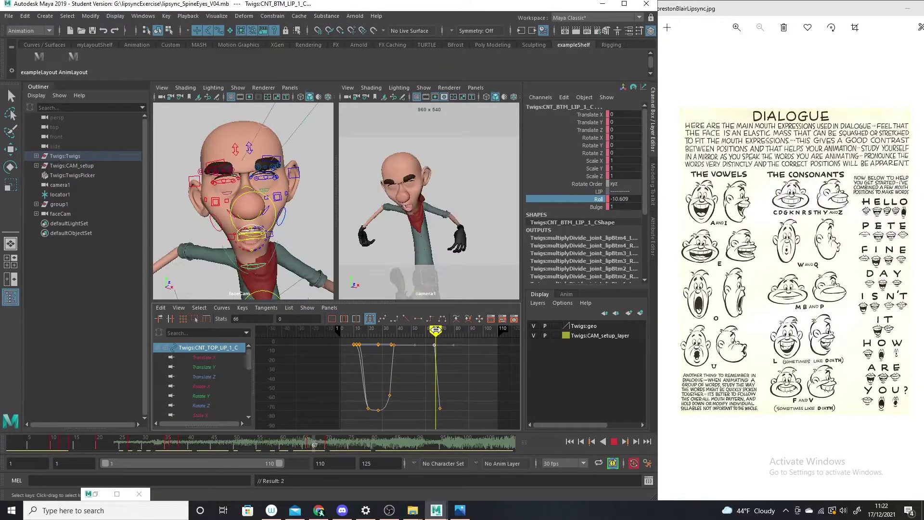
{"action": "left_click", "coordinate": [437, 331]}
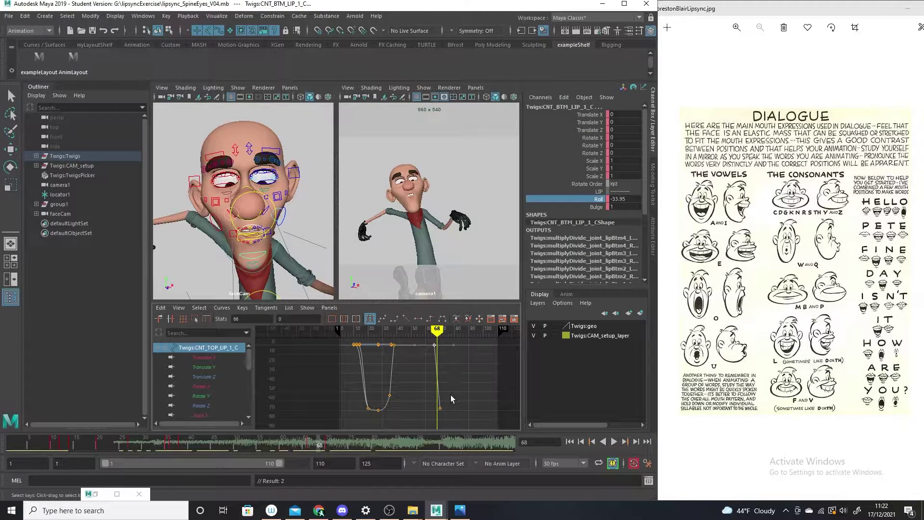
{"action": "left_click_drag", "start_coordinate": [446, 412], "coordinate": [431, 398]}
{"action": "middle_click_drag", "start_coordinate": [453, 375], "coordinate": [448, 364]}
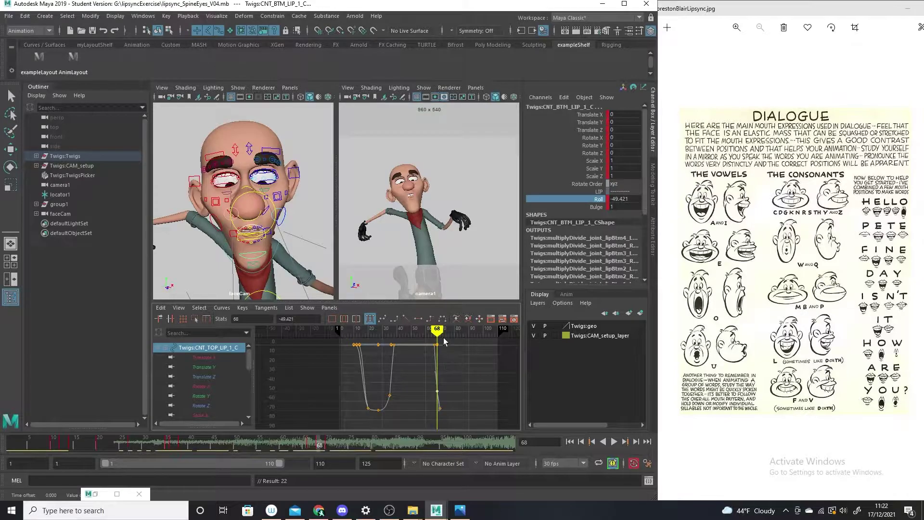
{"action": "key", "text": "alt+v"}
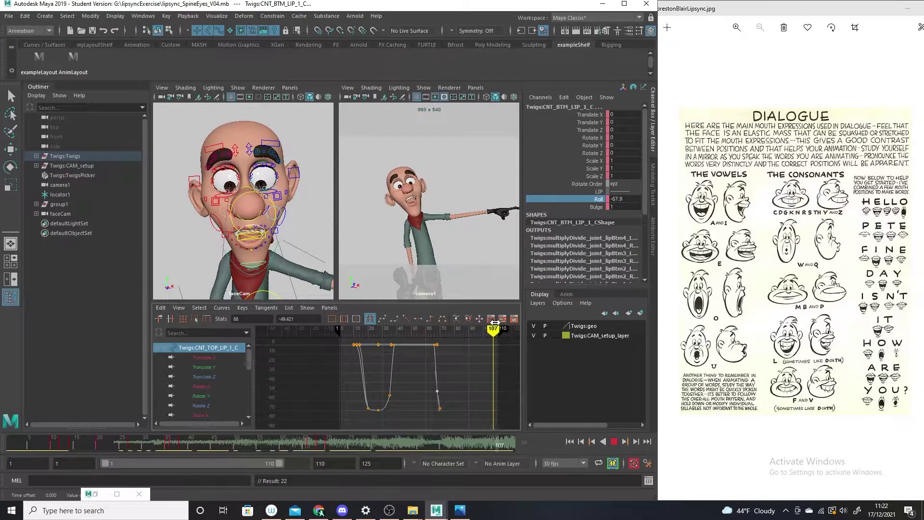
{"action": "mouse_move", "coordinate": [494, 323]}
{"action": "left_mouse_down"}
{"action": "mouse_move", "coordinate": [431, 323]}
{"action": "mouse_move", "coordinate": [494, 320]}
{"action": "left_mouse_up"}
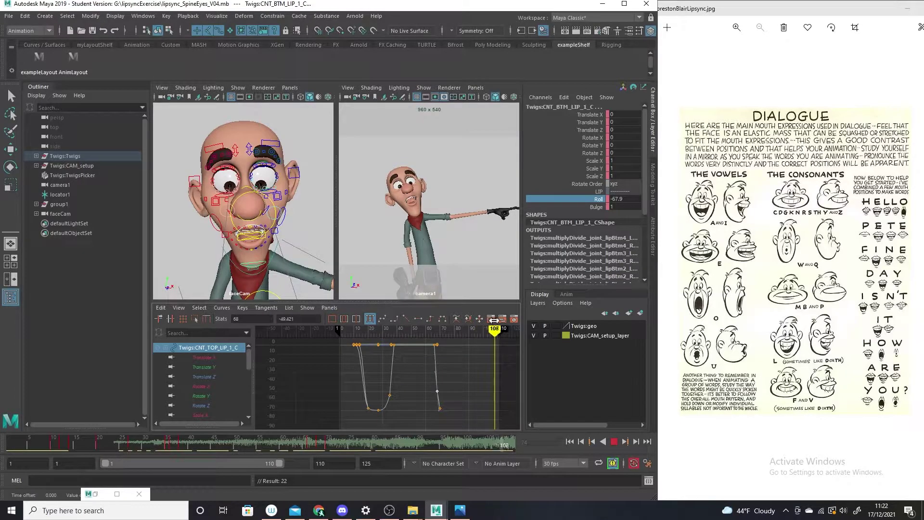
- Select the jaw control and rotate it slightly closed at frame 105
{"action": "left_click", "coordinate": [264, 267]}
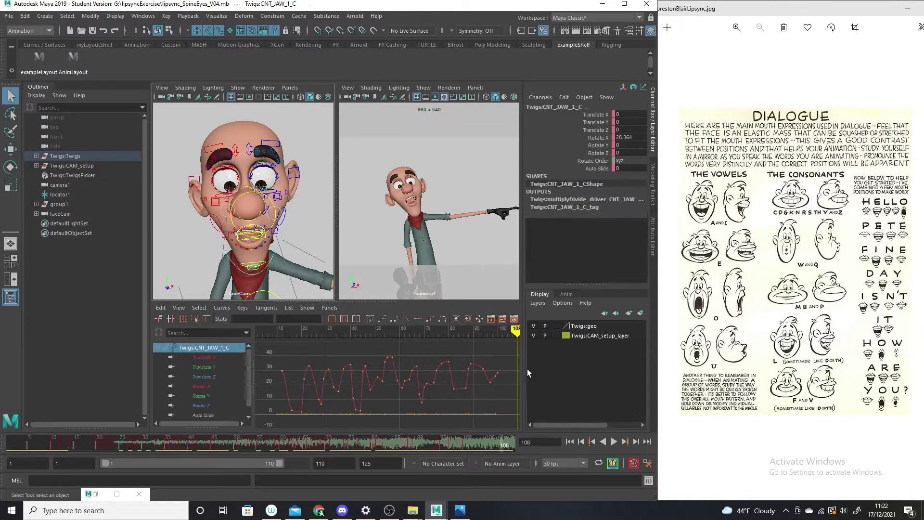
{"action": "left_click", "coordinate": [423, 440]}
{"action": "key", "text": "alt+v"}
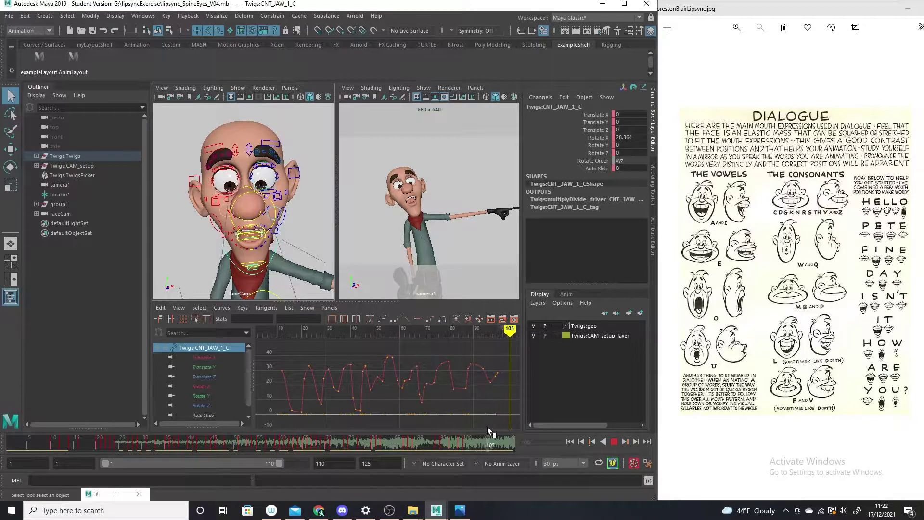
{"action": "left_click", "coordinate": [490, 440]}
{"action": "left_click", "coordinate": [10, 166]}
{"action": "left_click_drag", "start_coordinate": [248, 226], "coordinate": [259, 223]}
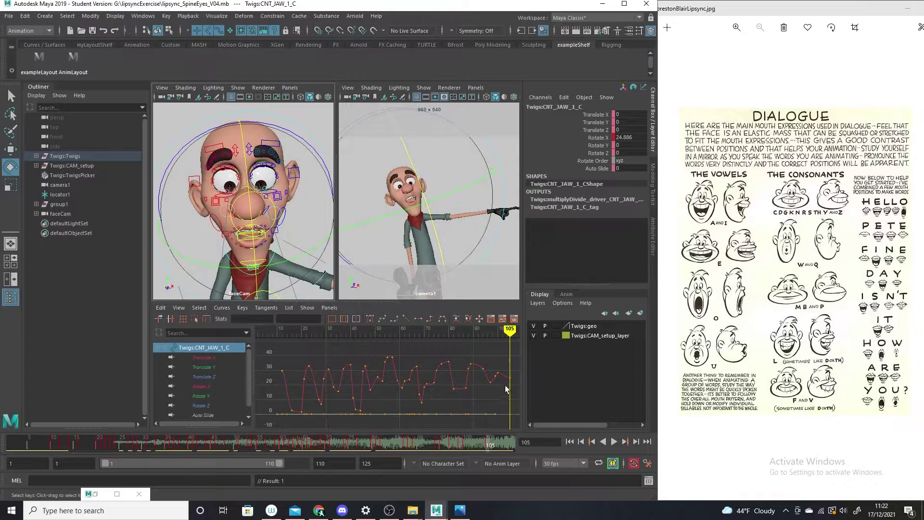
- Scrub through frames 33–110 to review the jaw motion
{"action": "mouse_move", "coordinate": [490, 445]}
{"action": "left_mouse_down"}
{"action": "mouse_move", "coordinate": [456, 439]}
{"action": "mouse_move", "coordinate": [512, 443]}
{"action": "left_mouse_up"}
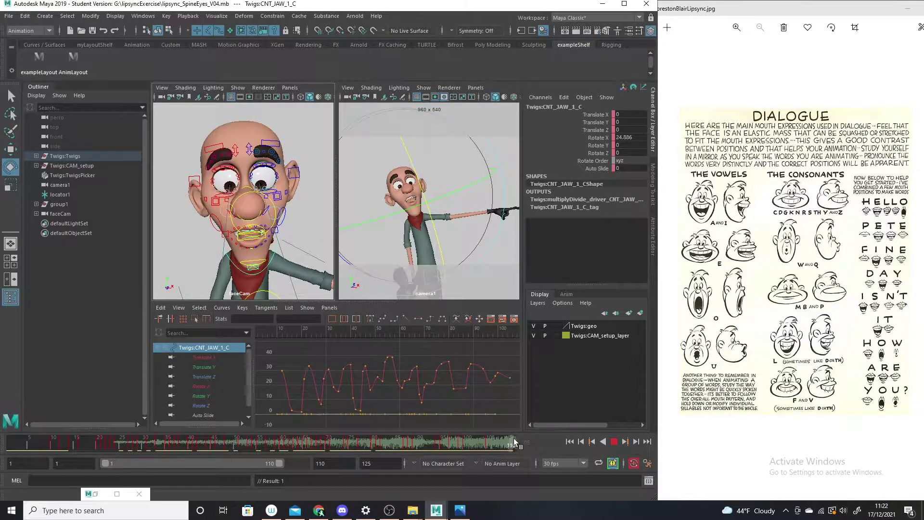
{"action": "left_click_drag", "start_coordinate": [257, 258], "coordinate": [256, 257]}
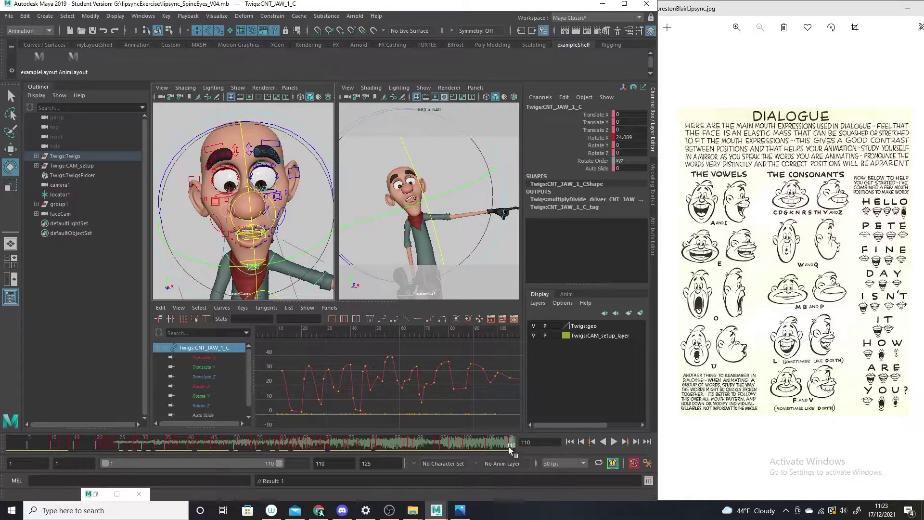
{"action": "mouse_move", "coordinate": [350, 442]}
{"action": "left_mouse_down"}
{"action": "mouse_move", "coordinate": [470, 429]}
{"action": "mouse_move", "coordinate": [490, 436]}
{"action": "left_mouse_up"}
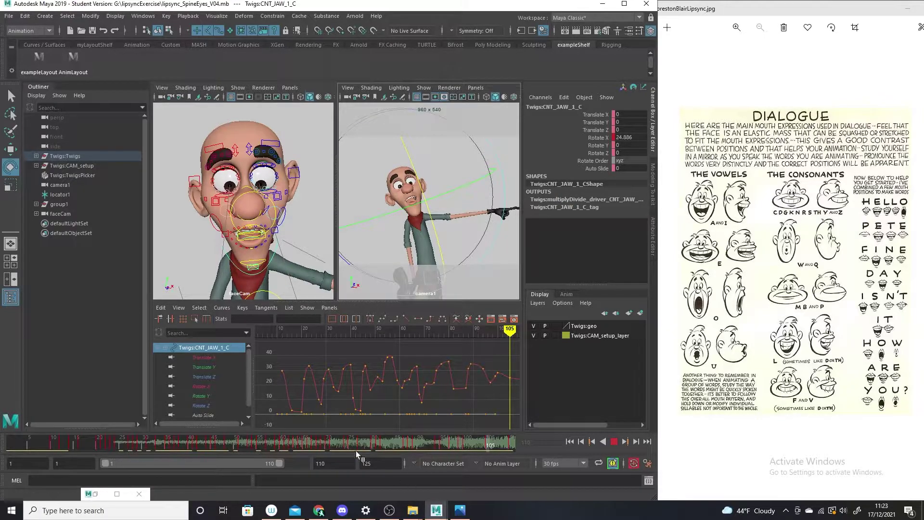
{"action": "left_click_drag", "start_coordinate": [356, 448], "coordinate": [212, 450]}
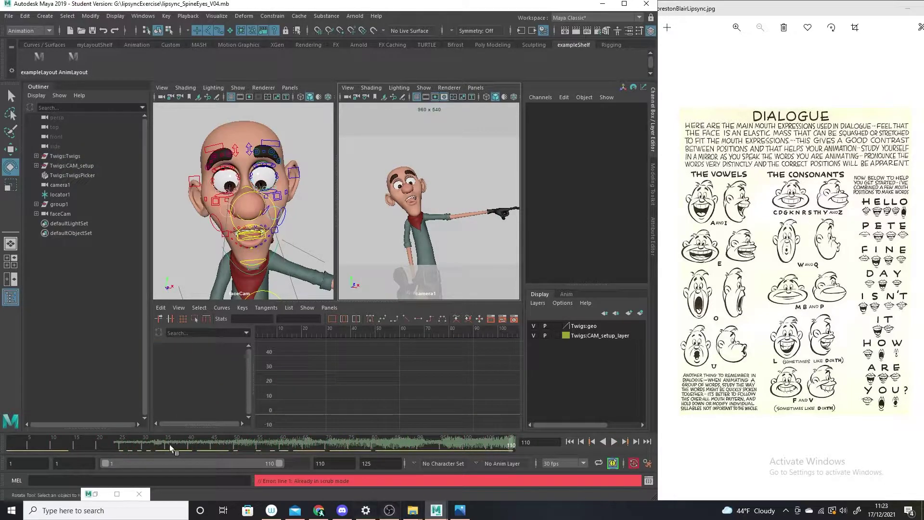
{"action": "left_click_drag", "start_coordinate": [160, 443], "coordinate": [346, 446]}
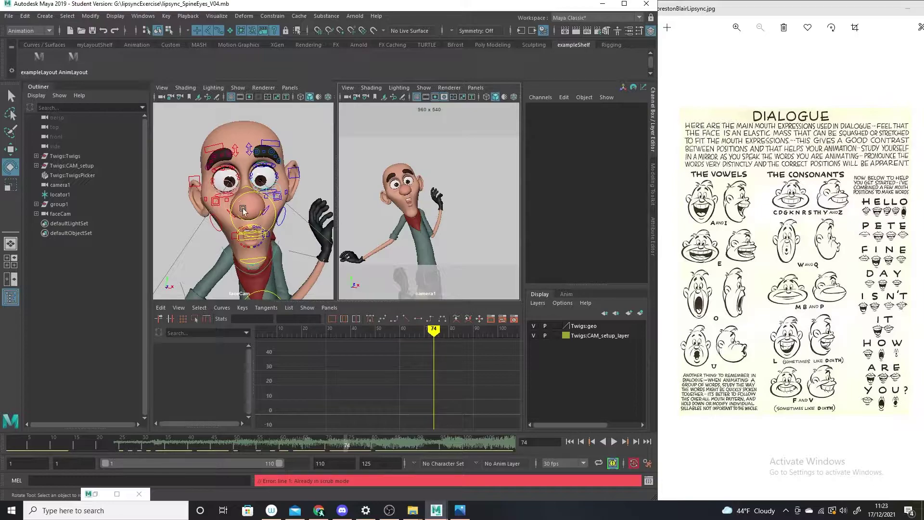
- Select the top-lip control and set the Move tool axes to object orientation
{"action": "left_click", "coordinate": [263, 230]}
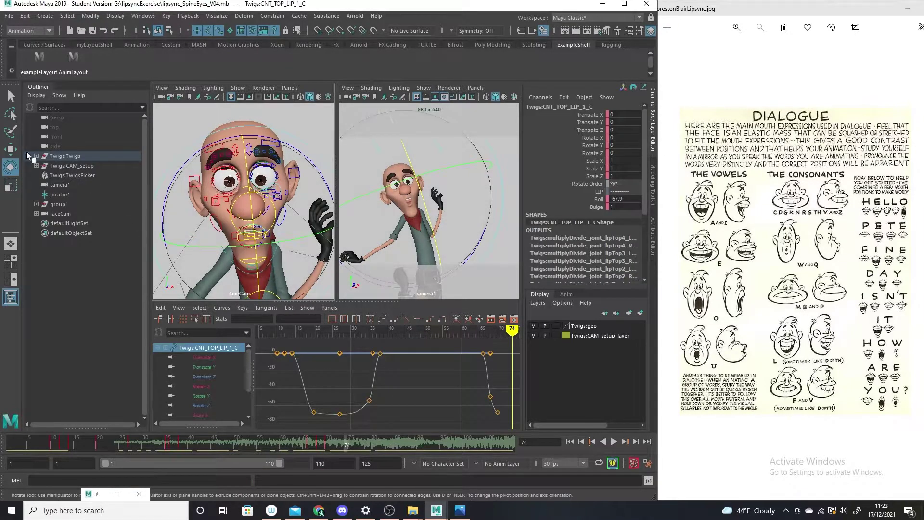
{"action": "left_click", "coordinate": [10, 149]}
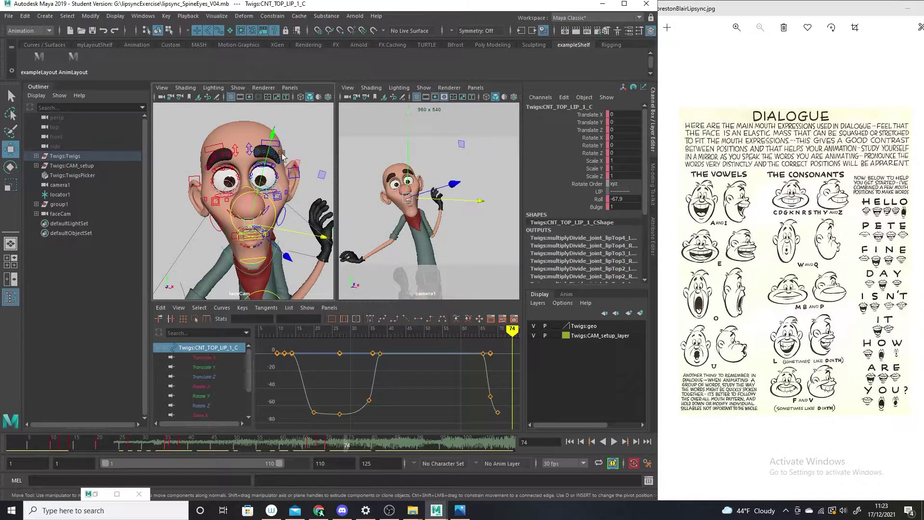
{"action": "left_click", "coordinate": [187, 243]}
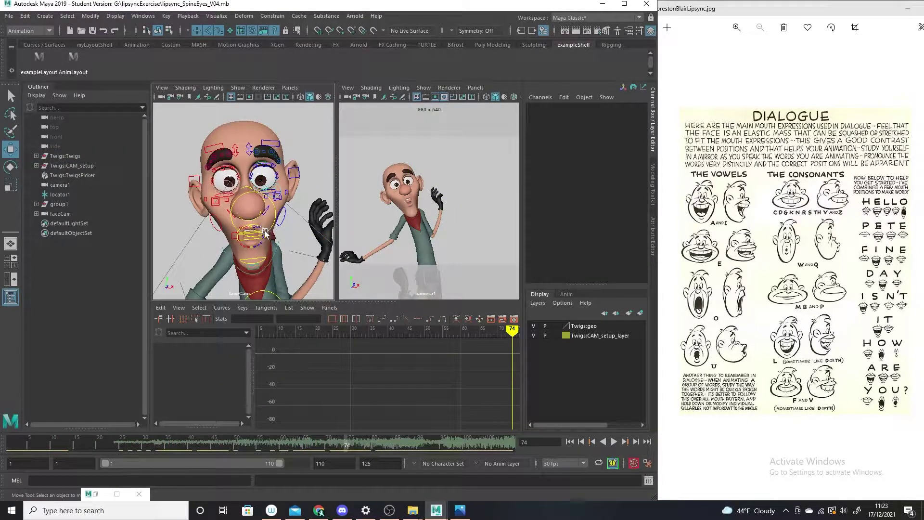
{"action": "left_click", "coordinate": [264, 232]}
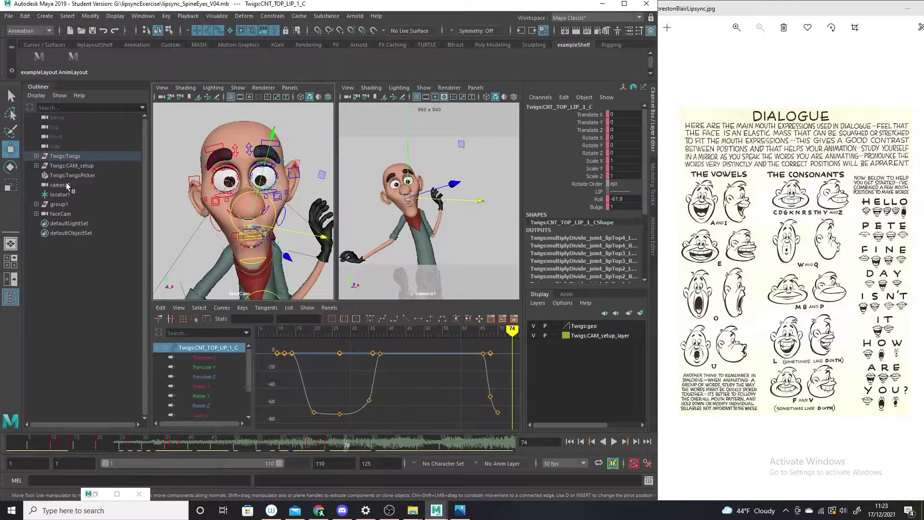
{"action": "double_click", "coordinate": [11, 149]}
{"action": "left_click", "coordinate": [196, 131]}
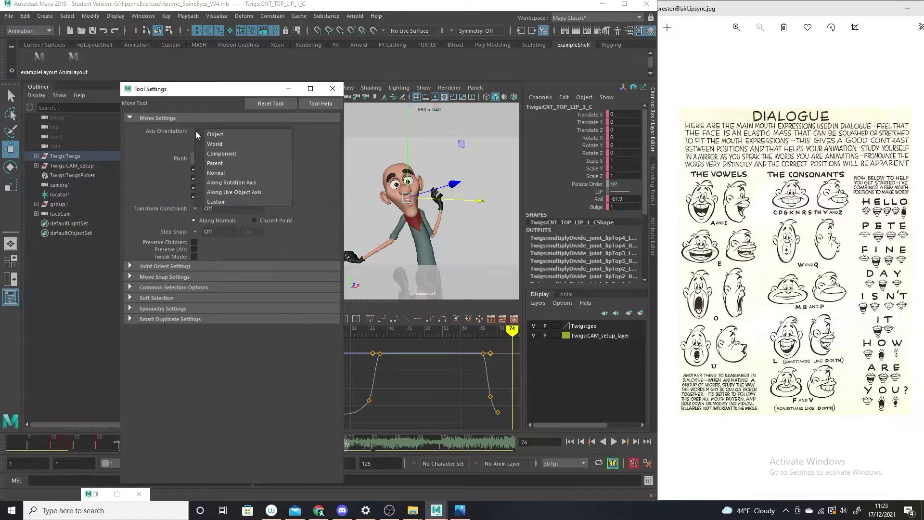
{"action": "left_click", "coordinate": [216, 137]}
{"action": "left_click", "coordinate": [289, 89]}
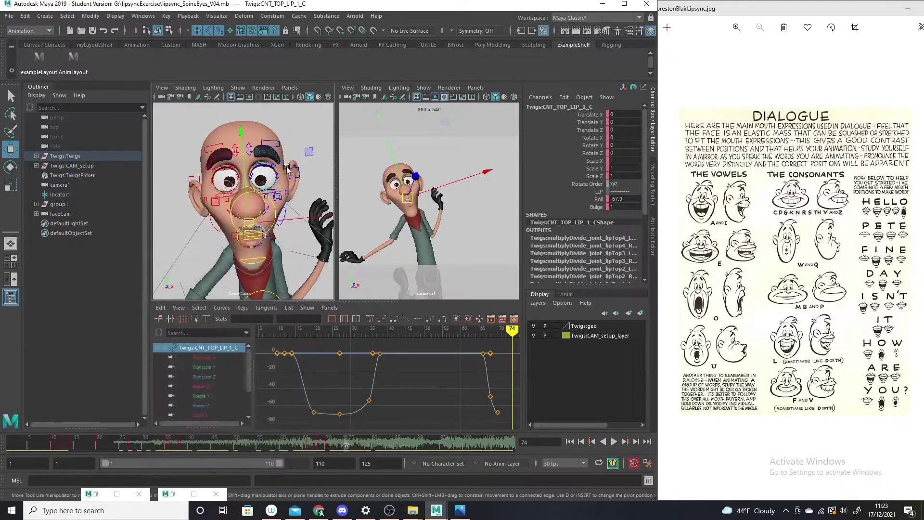
- Undo the slight lowering of the top lip and scrub back to settle on frame 68
{"action": "left_click_drag", "start_coordinate": [241, 137], "coordinate": [241, 138]}
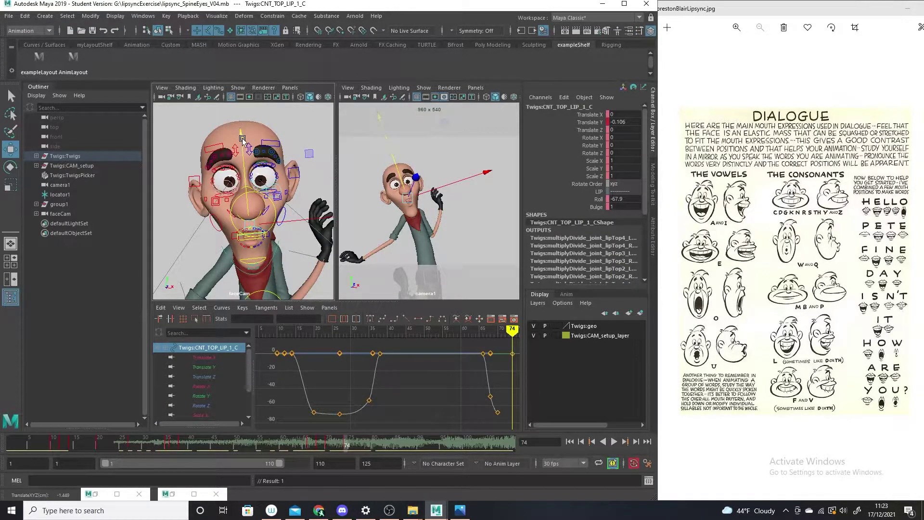
{"action": "key", "text": "ctrl+z"}
{"action": "key", "text": "ctrl+z"}
{"action": "key", "text": "ctrl+z"}
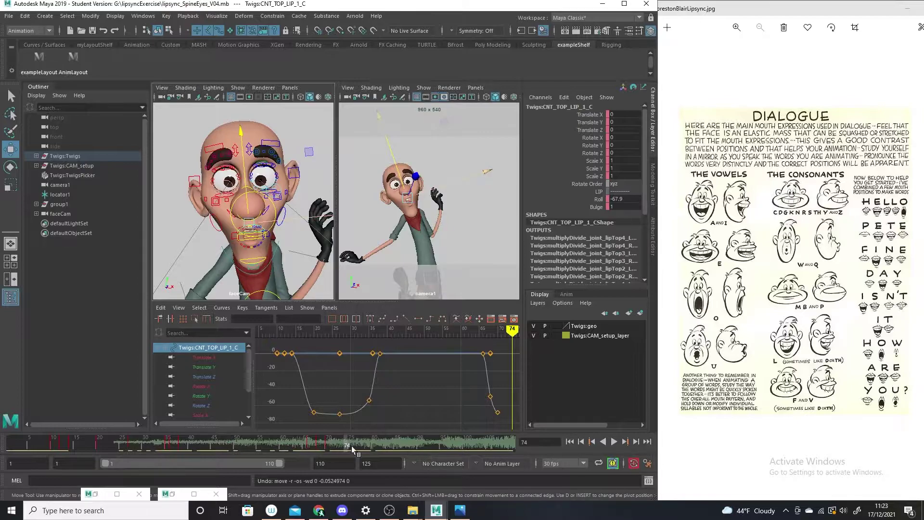
{"action": "left_click_drag", "start_coordinate": [265, 443], "coordinate": [324, 442]}
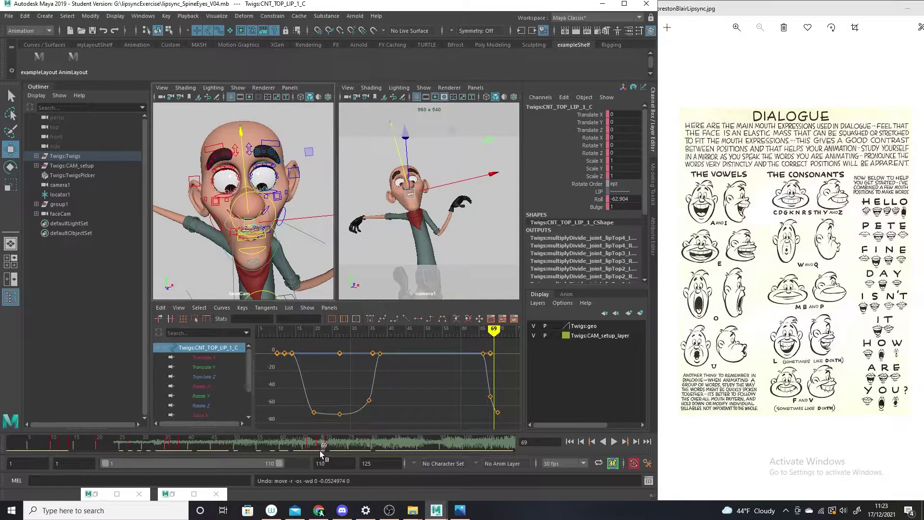
{"action": "mouse_move", "coordinate": [320, 446]}
{"action": "left_mouse_down"}
{"action": "mouse_move", "coordinate": [310, 445]}
{"action": "mouse_move", "coordinate": [323, 448]}
{"action": "left_mouse_up"}
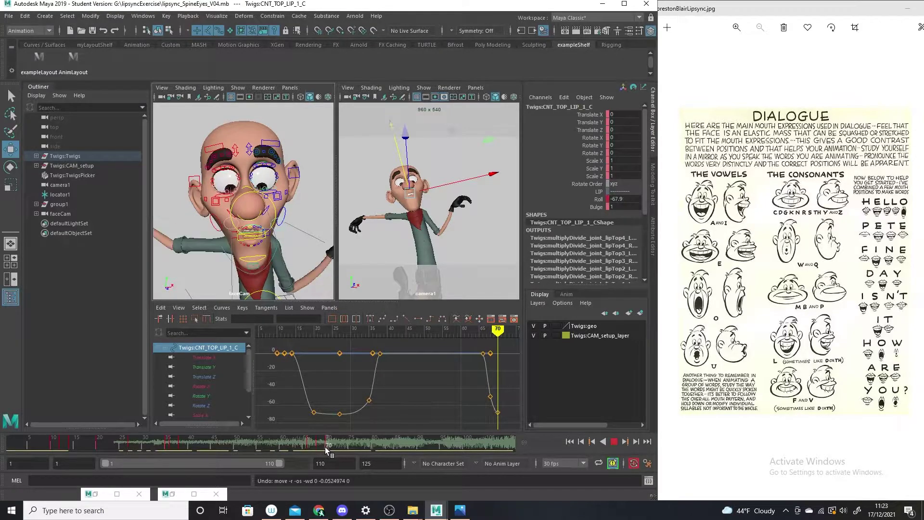
{"action": "mouse_move", "coordinate": [324, 446]}
{"action": "left_mouse_down"}
{"action": "mouse_move", "coordinate": [307, 443]}
{"action": "mouse_move", "coordinate": [318, 447]}
{"action": "left_mouse_up"}
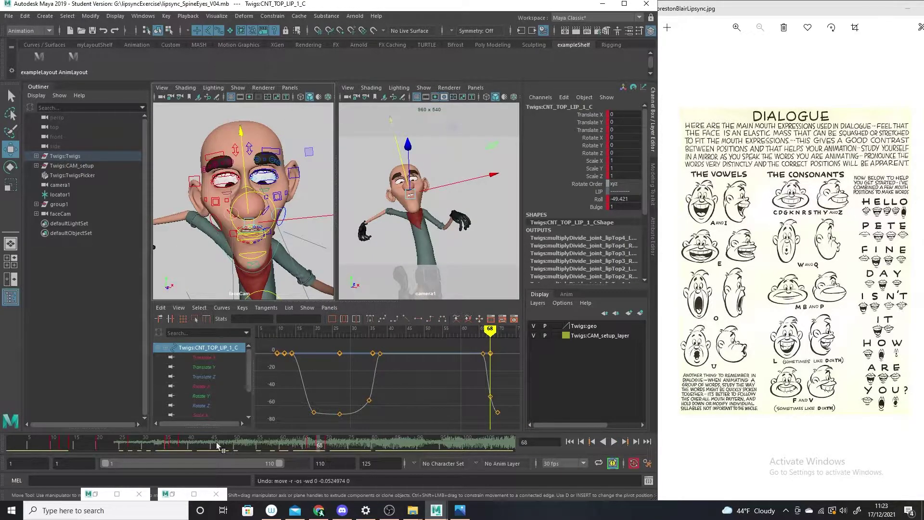
- Isolate the Translate Y curve and key the top lip at frame 66
{"action": "left_click", "coordinate": [204, 367]}
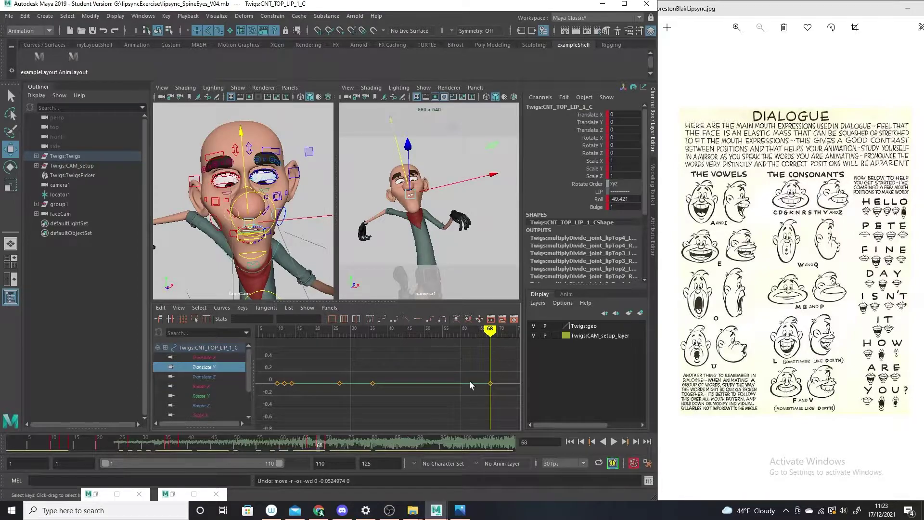
{"action": "mouse_move", "coordinate": [317, 439]}
{"action": "left_mouse_down"}
{"action": "mouse_move", "coordinate": [308, 439]}
{"action": "mouse_move", "coordinate": [328, 443]}
{"action": "left_mouse_up"}
{"action": "key", "text": "s"}
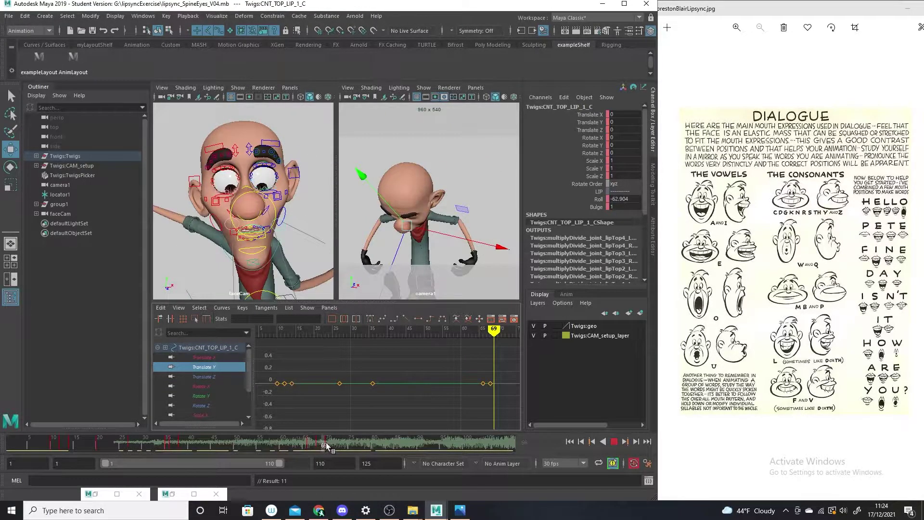
- Lower the top-lip centre control and key it at frame 70, ending at Translate Y -0.144
{"action": "left_click_drag", "start_coordinate": [242, 137], "coordinate": [241, 137]}
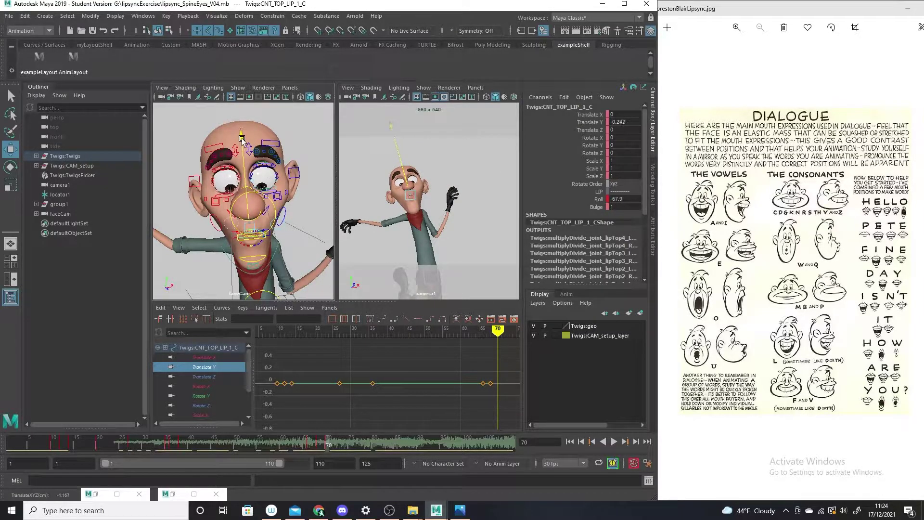
{"action": "key", "text": "s"}
{"action": "middle_click_drag", "start_coordinate": [245, 171], "coordinate": [245, 173]}
{"action": "key", "text": "s"}
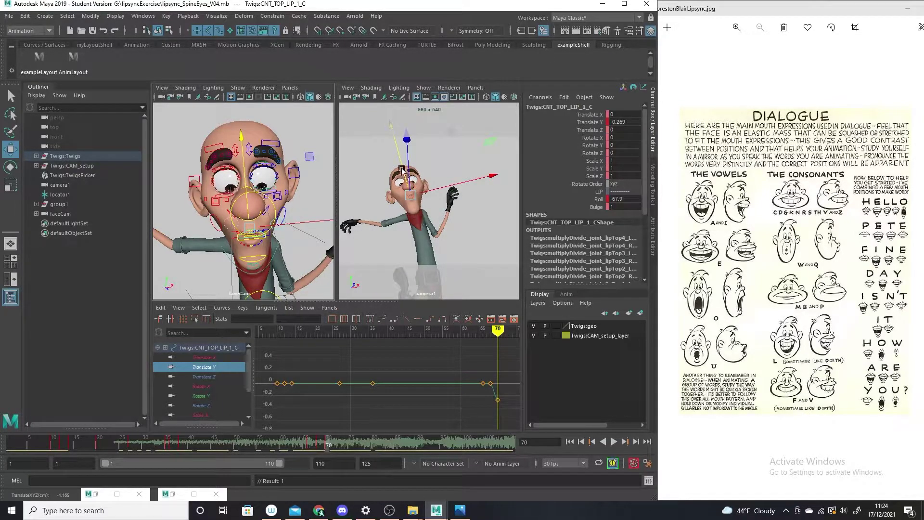
{"action": "middle_click_drag", "start_coordinate": [246, 170], "coordinate": [248, 165]}
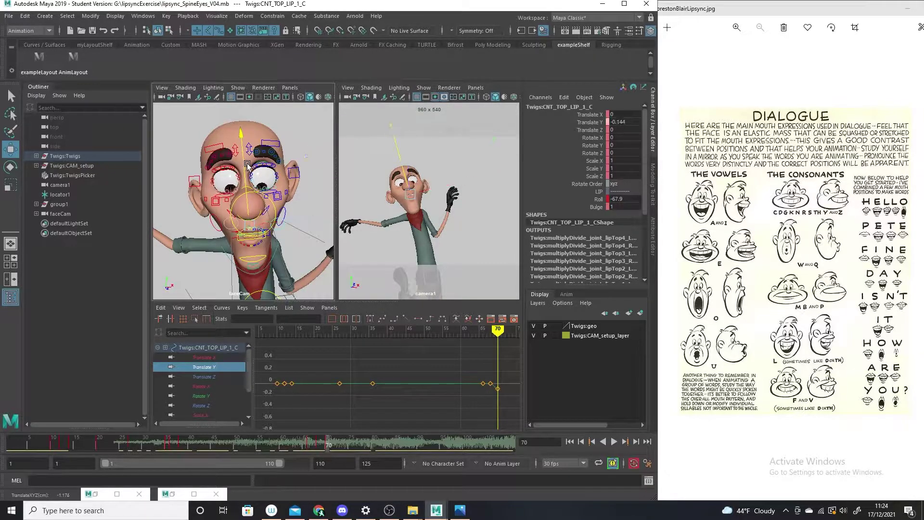
{"action": "key", "text": "s"}
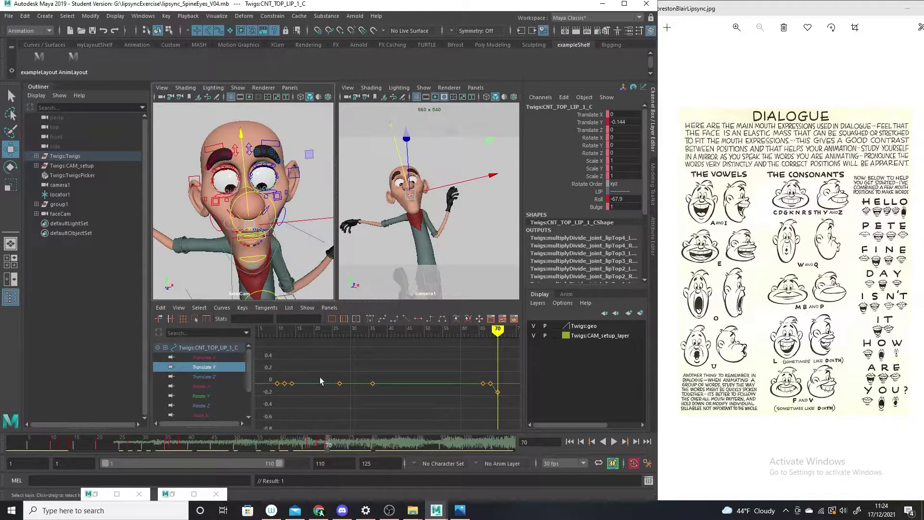
{"action": "left_click", "coordinate": [290, 250]}
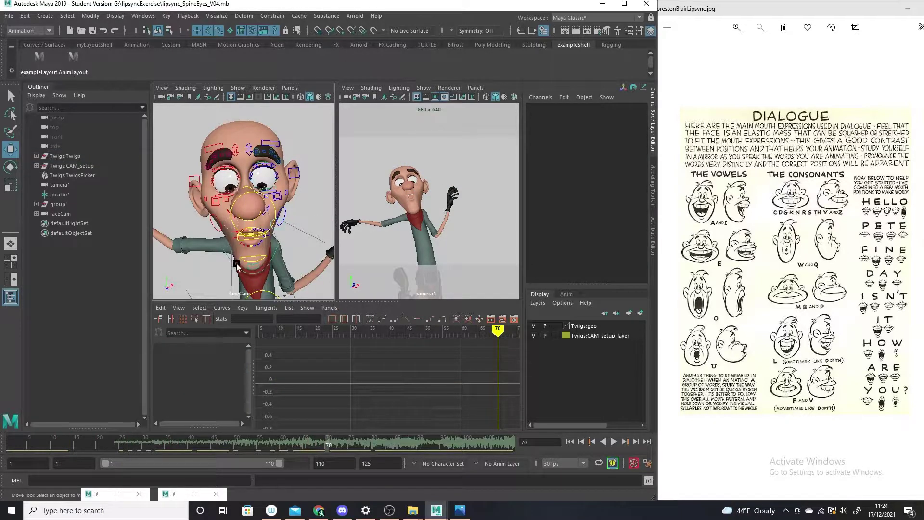
- Select the centre top-lip control and try a bulge increase, then undo it
{"action": "left_click", "coordinate": [234, 241]}
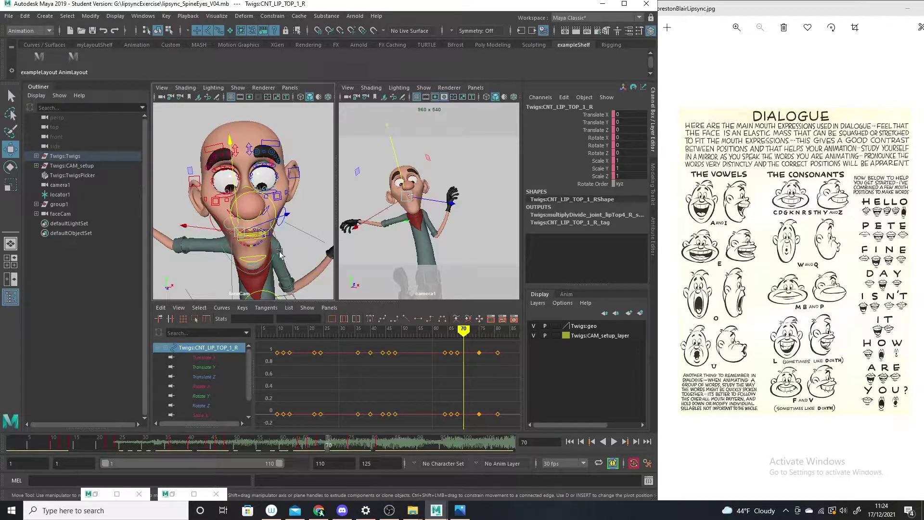
{"action": "left_click", "coordinate": [294, 242]}
{"action": "left_click", "coordinate": [250, 232]}
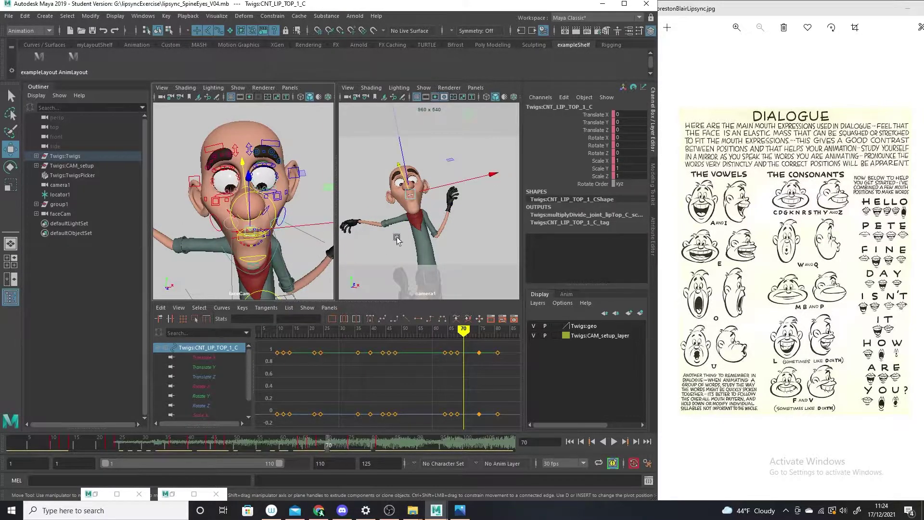
{"action": "left_click", "coordinate": [283, 243]}
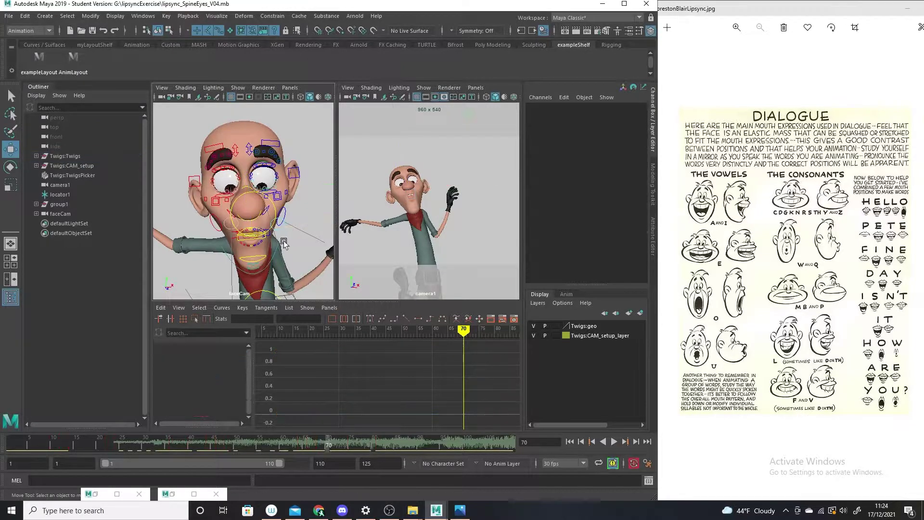
{"action": "left_click", "coordinate": [252, 231]}
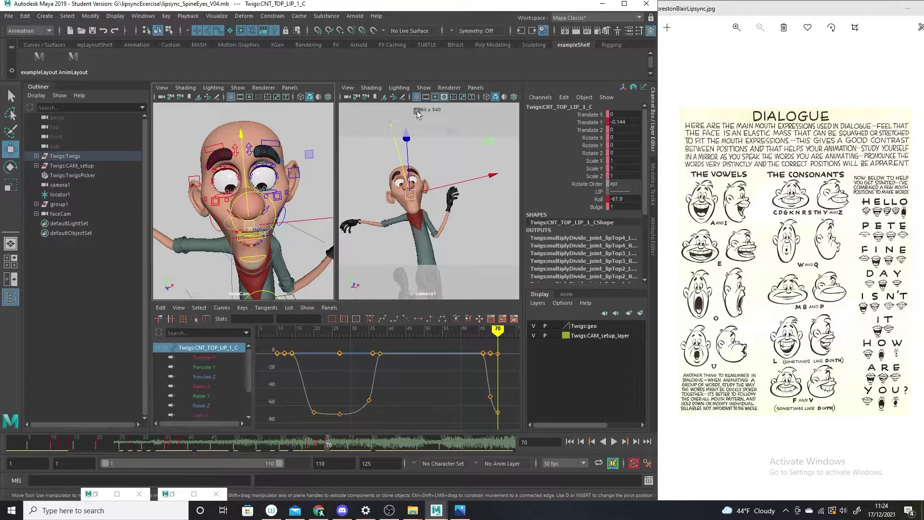
{"action": "left_click", "coordinate": [593, 207]}
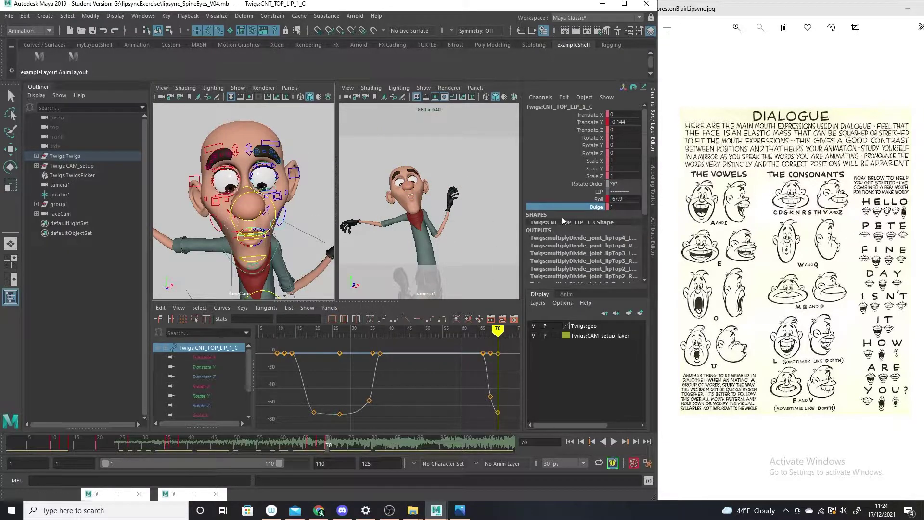
{"action": "middle_click_drag", "start_coordinate": [433, 257], "coordinate": [433, 255]}
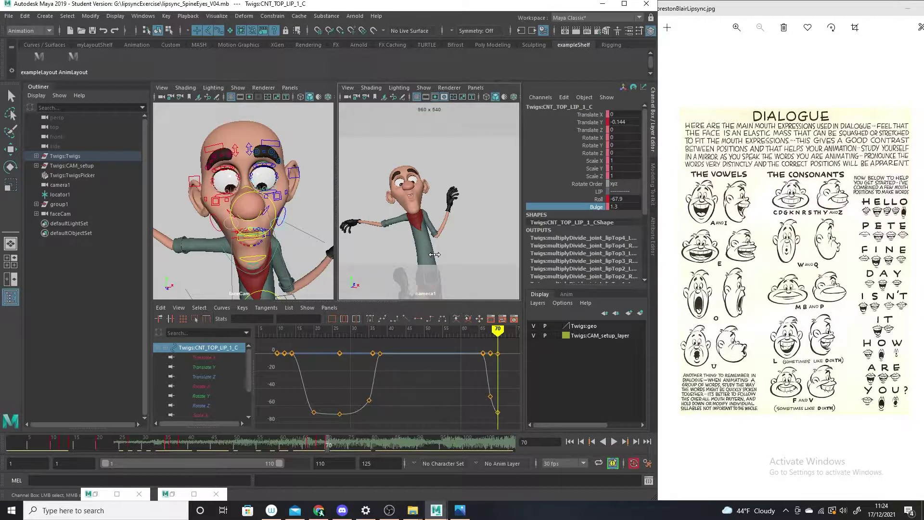
{"action": "key", "text": "ctrl+z"}
- Drag the top lip's Roll strongly downward at frame 70, settling past -100
{"action": "left_click", "coordinate": [596, 199]}
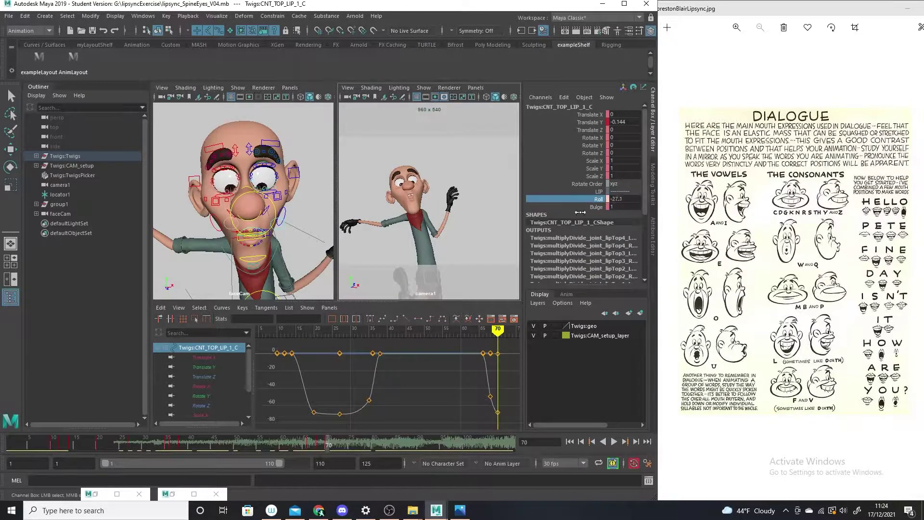
{"action": "middle_click_drag", "start_coordinate": [77, 225], "coordinate": [672, 239]}
{"action": "middle_click_drag", "start_coordinate": [920, 288], "coordinate": [423, 234]}
{"action": "middle_click_drag", "start_coordinate": [90, 239], "coordinate": [444, 238]}
{"action": "middle_click_drag", "start_coordinate": [191, 240], "coordinate": [191, 239]}
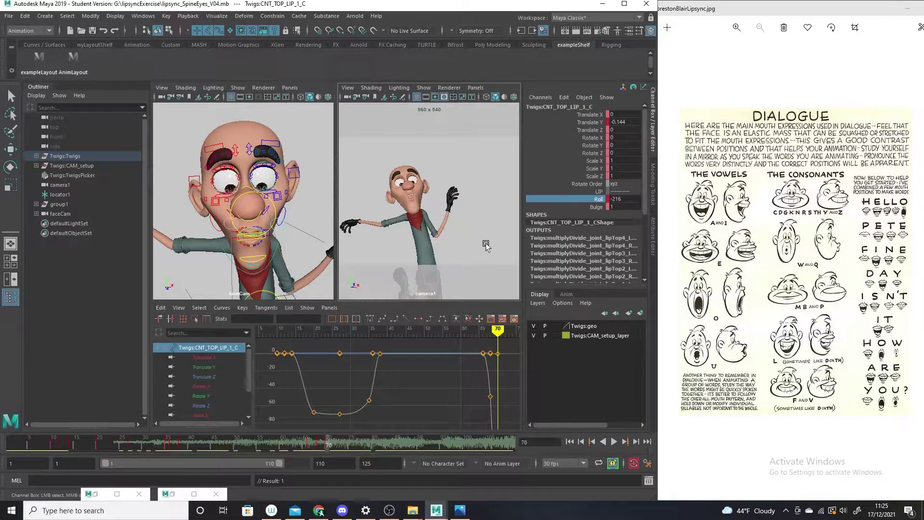
{"action": "middle_click_drag", "start_coordinate": [486, 245], "coordinate": [532, 238]}
{"action": "mouse_move", "coordinate": [420, 247]}
{"action": "middle_mouse_down"}
{"action": "mouse_move", "coordinate": [375, 245]}
{"action": "mouse_move", "coordinate": [555, 247]}
{"action": "middle_mouse_up"}
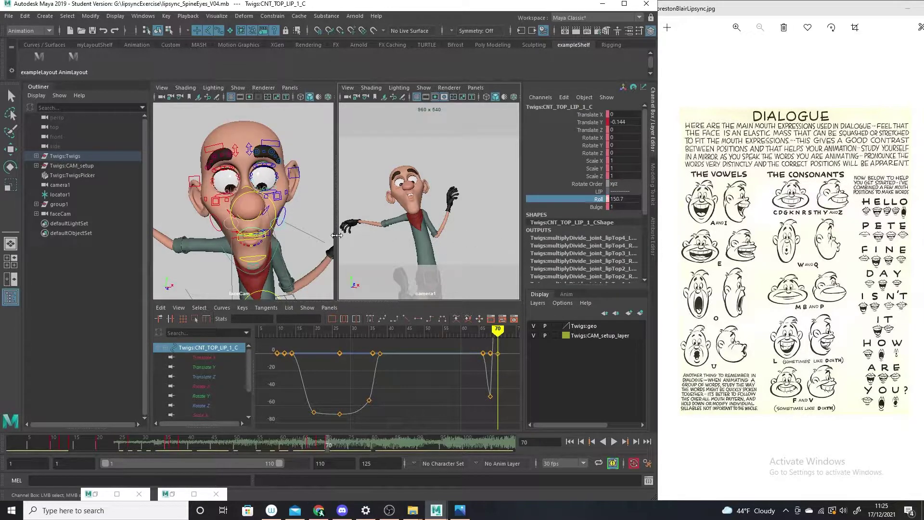
{"action": "mouse_move", "coordinate": [493, 245]}
{"action": "middle_mouse_down"}
{"action": "mouse_move", "coordinate": [371, 250]}
{"action": "mouse_move", "coordinate": [472, 275]}
{"action": "middle_mouse_up"}
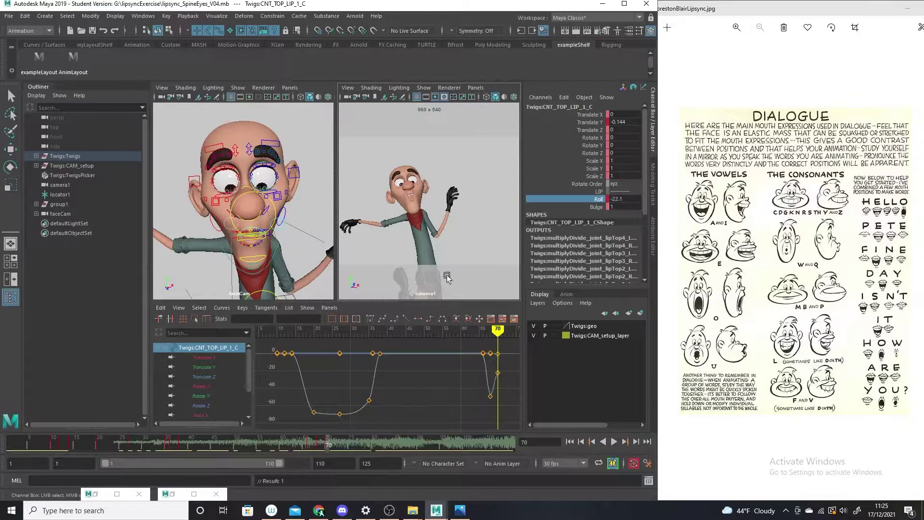
{"action": "mouse_move", "coordinate": [385, 277]}
{"action": "middle_mouse_down"}
{"action": "mouse_move", "coordinate": [492, 255]}
{"action": "mouse_move", "coordinate": [473, 246]}
{"action": "mouse_move", "coordinate": [414, 247]}
{"action": "middle_mouse_up"}
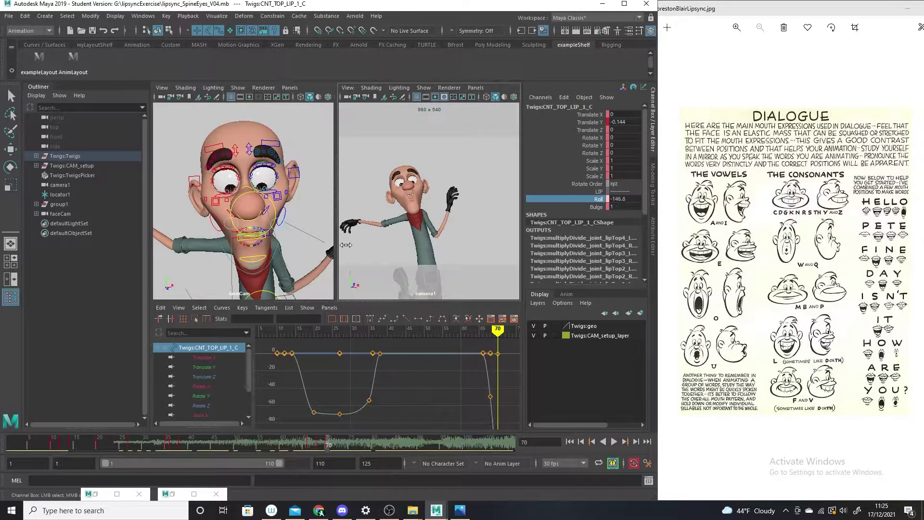
- Undo the accidental mouth move and key selection, then select the bottom-lip centre control
{"action": "key", "text": "w"}
{"action": "middle_click_drag", "start_coordinate": [484, 248], "coordinate": [473, 255]}
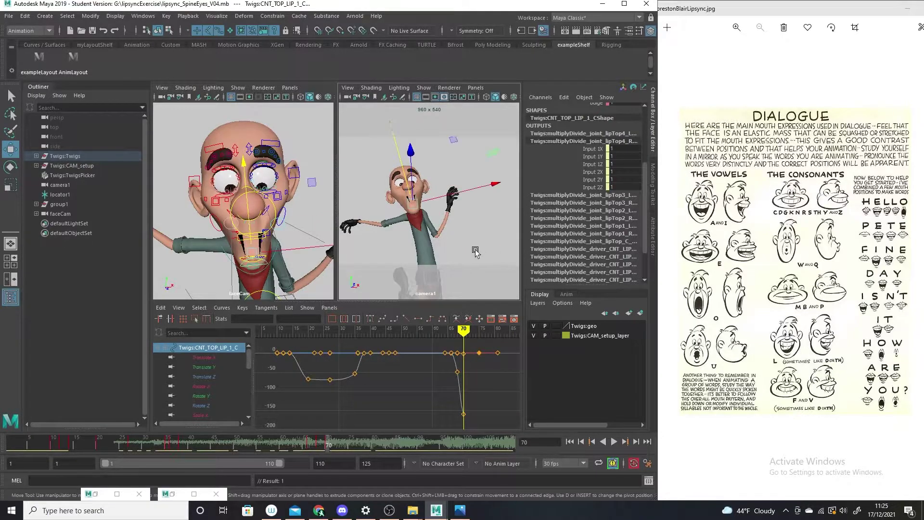
{"action": "key", "text": "ctrl+z"}
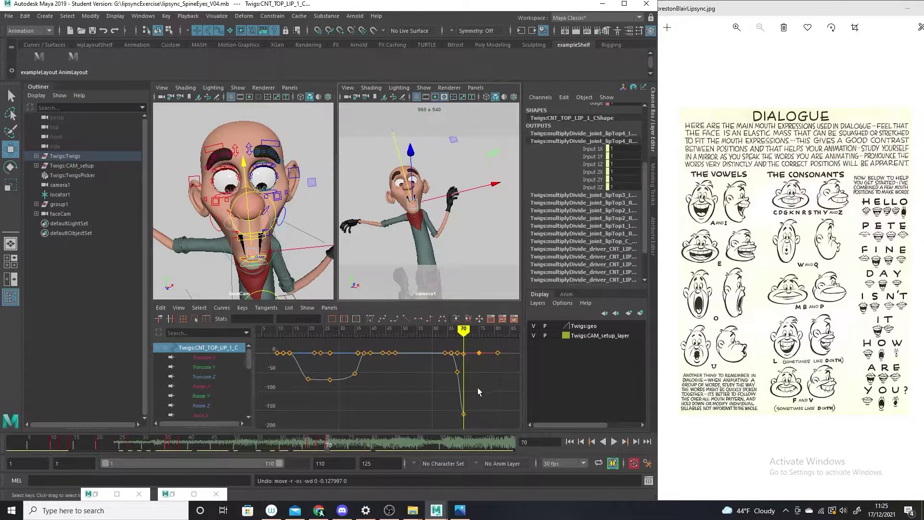
{"action": "left_click_drag", "start_coordinate": [477, 388], "coordinate": [460, 431]}
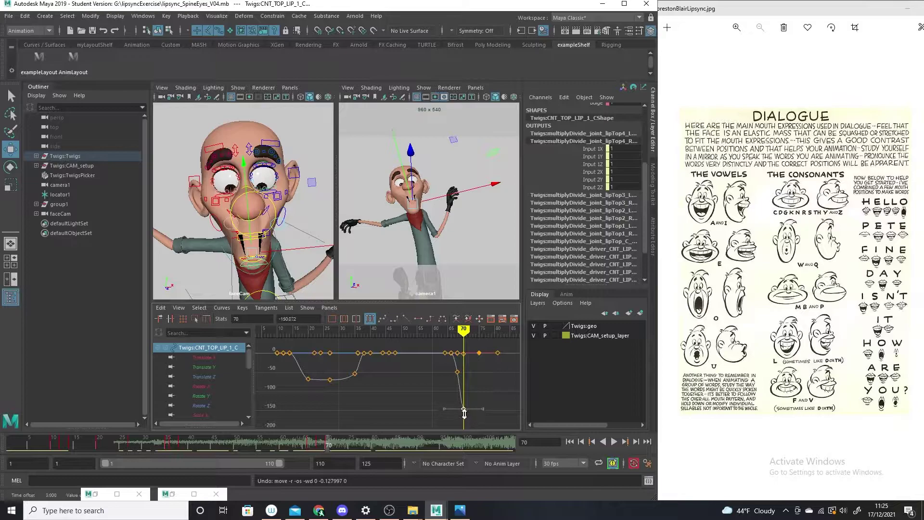
{"action": "key", "text": "ctrl+z"}
{"action": "key", "text": "ctrl+z"}
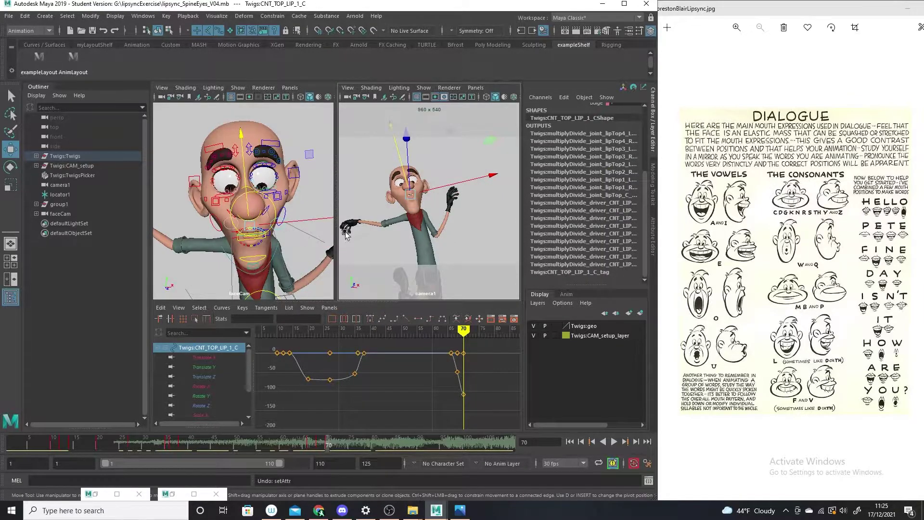
{"action": "left_click", "coordinate": [470, 265]}
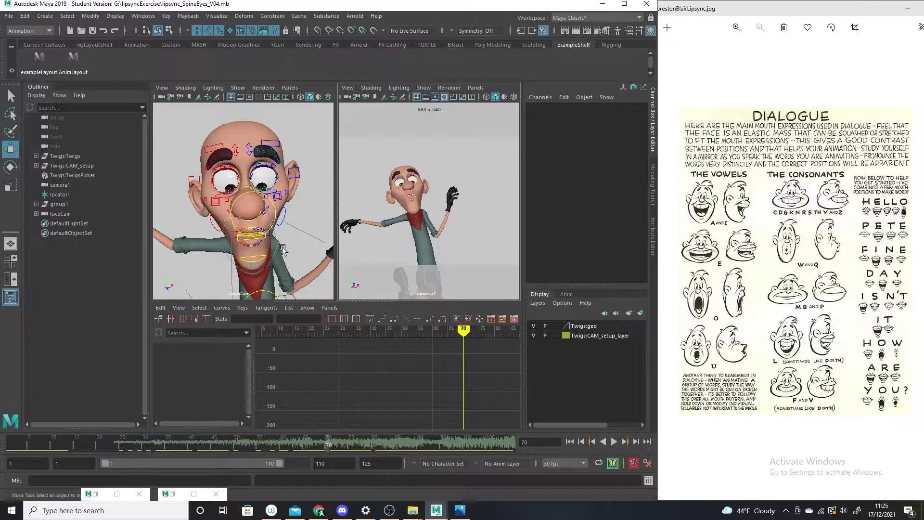
{"action": "left_click", "coordinate": [255, 262]}
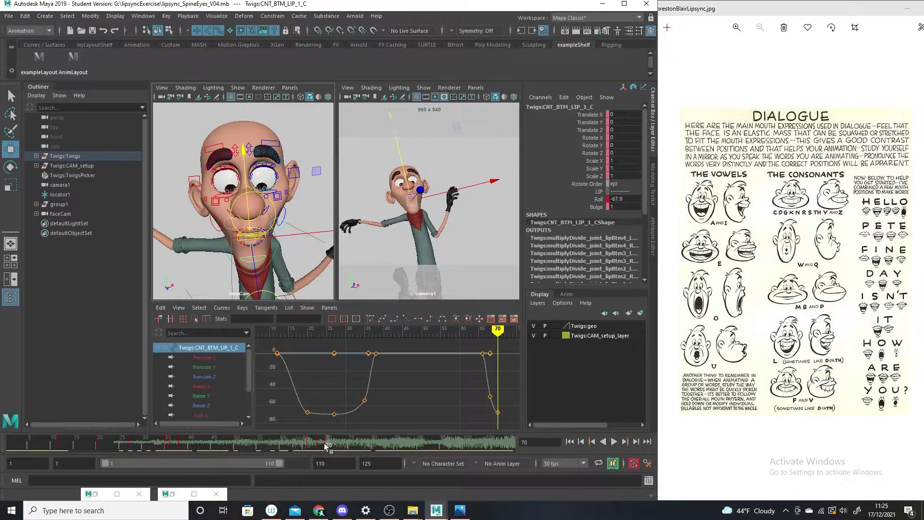
- Select the left and right lip-corner controls and check the Move tool settings
{"action": "mouse_move", "coordinate": [325, 442]}
{"action": "left_mouse_down"}
{"action": "mouse_move", "coordinate": [307, 438]}
{"action": "mouse_move", "coordinate": [333, 438]}
{"action": "left_mouse_up"}
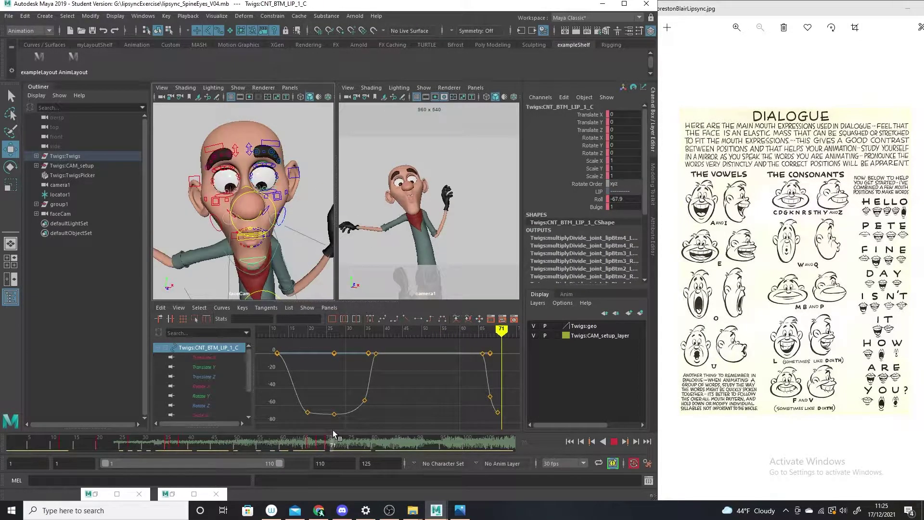
{"action": "left_click", "coordinate": [297, 262]}
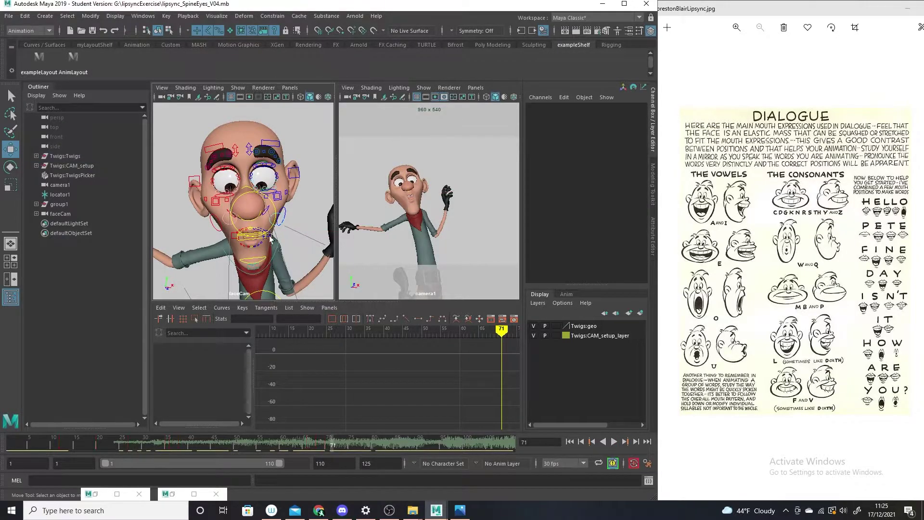
{"action": "left_click", "coordinate": [256, 258]}
{"action": "left_click", "coordinate": [236, 238], "text": "shift"}
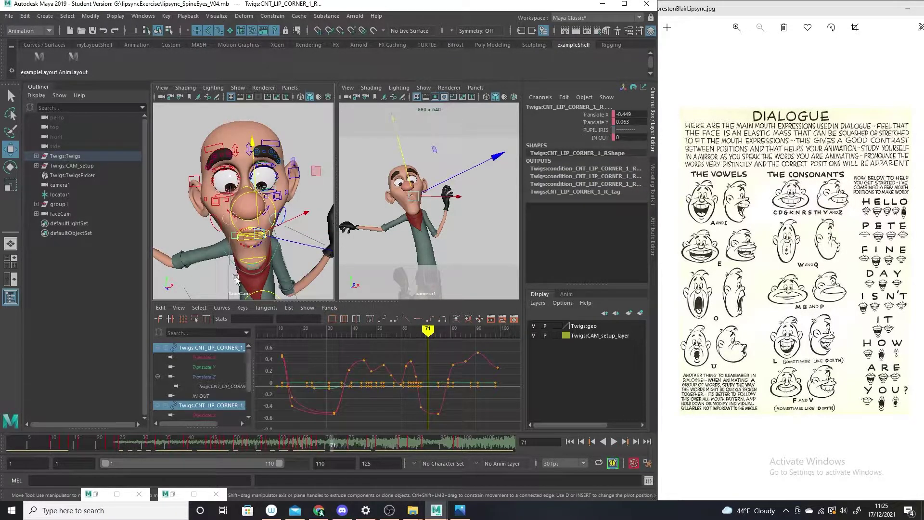
{"action": "double_click", "coordinate": [10, 149]}
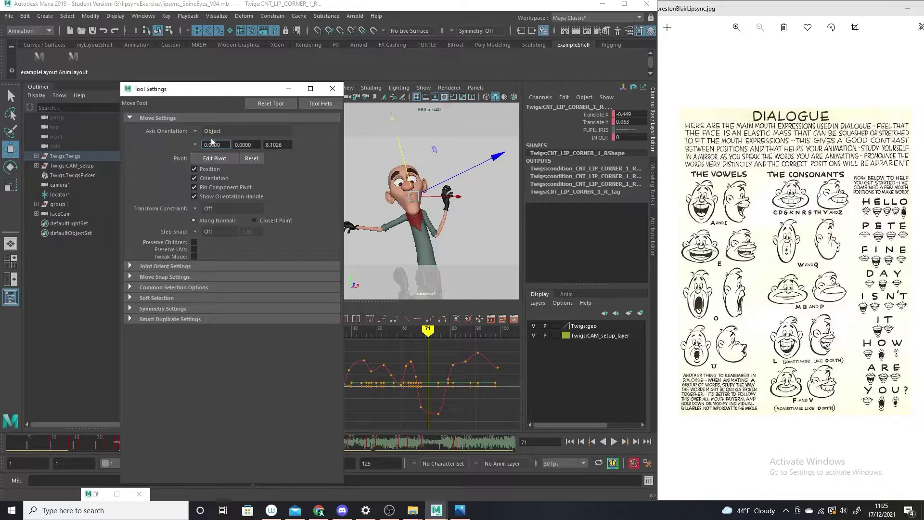
{"action": "left_click", "coordinate": [332, 88]}
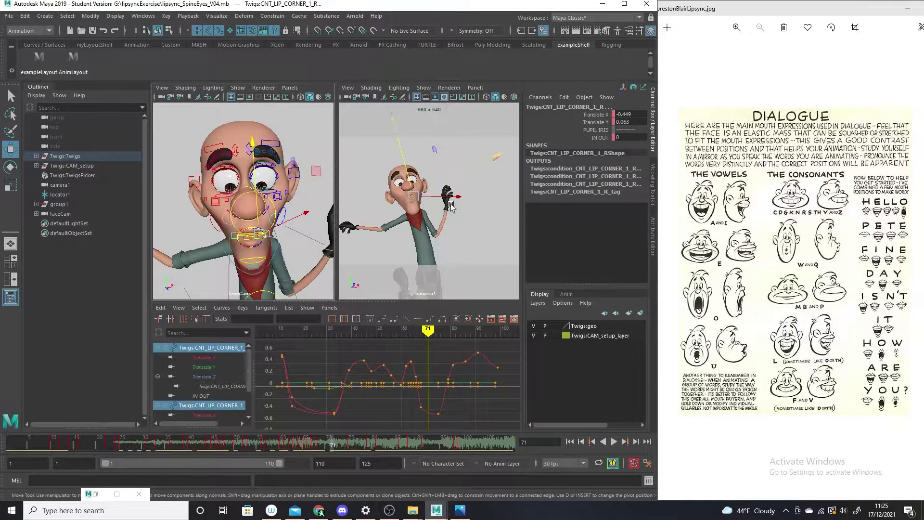
- Show the persp camera in the left view and zoom in close on the face
{"action": "left_click", "coordinate": [290, 88]}
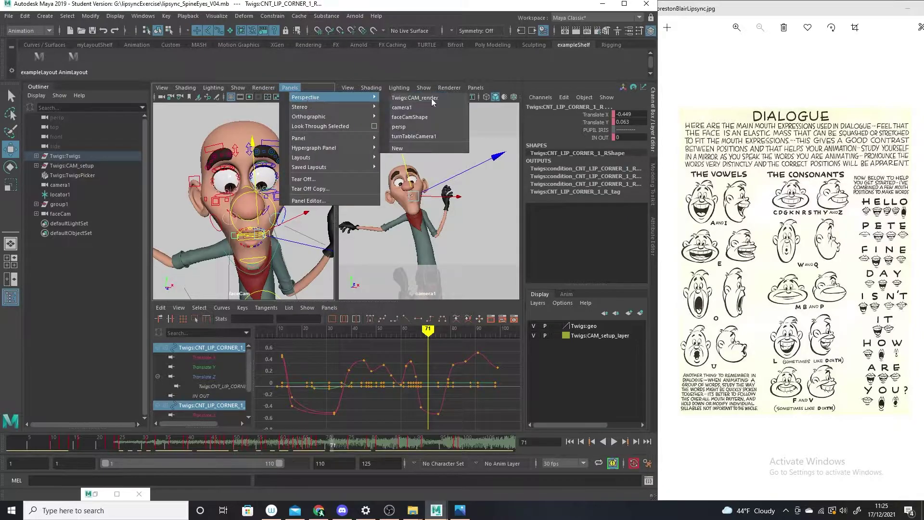
{"action": "left_click", "coordinate": [420, 125]}
{"action": "mouse_move", "coordinate": [278, 245]}
{"action": "right_mouse_down", "text": "alt"}
{"action": "mouse_move", "coordinate": [290, 239]}
{"action": "mouse_move", "coordinate": [305, 277]}
{"action": "right_mouse_up", "text": "alt"}
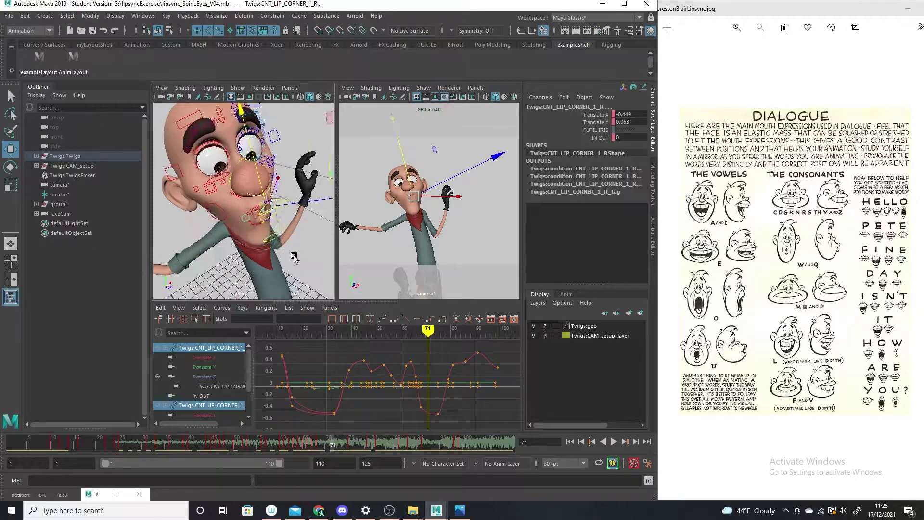
{"action": "left_click_drag", "start_coordinate": [305, 278], "coordinate": [310, 234], "text": "alt"}
- Select the right lip-corner control, orbiting around the face
{"action": "left_click", "coordinate": [310, 235]}
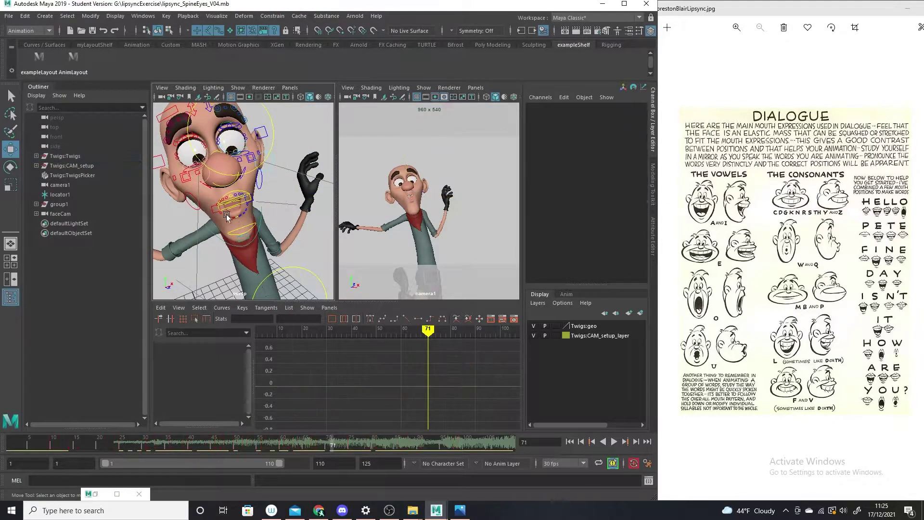
{"action": "left_click", "coordinate": [222, 214]}
{"action": "left_click_drag", "start_coordinate": [223, 214], "coordinate": [257, 242], "text": "alt"}
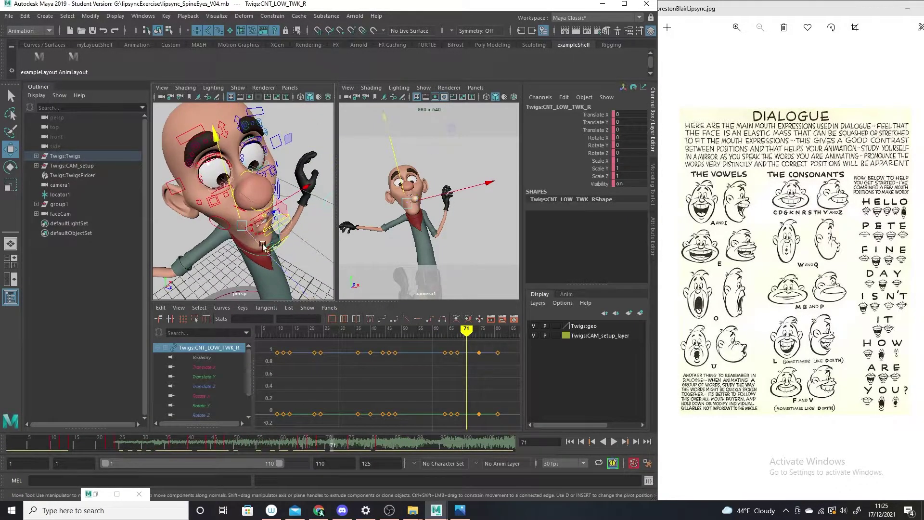
{"action": "left_click", "coordinate": [248, 235]}
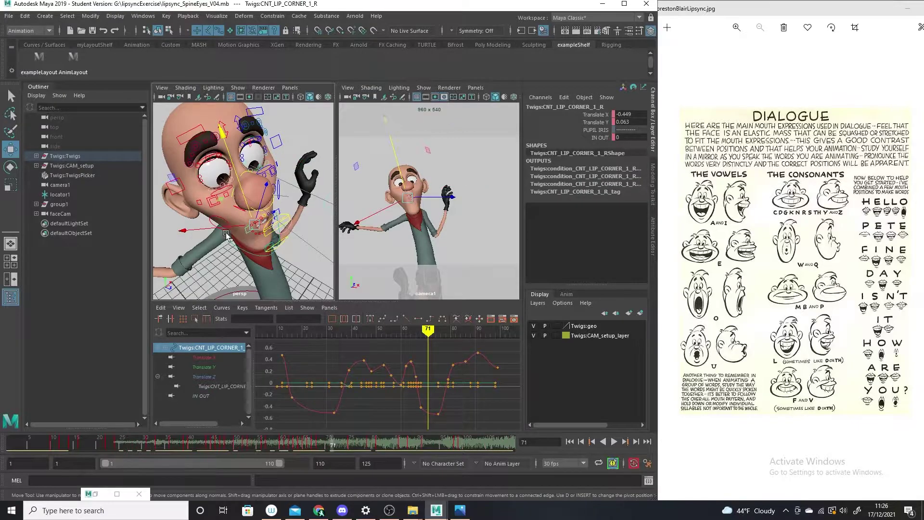
{"action": "left_click_drag", "start_coordinate": [252, 232], "coordinate": [239, 237], "text": "alt"}
- Try pulling the right lip corner outward, undo the changes, then play the animation
{"action": "left_click_drag", "start_coordinate": [178, 230], "coordinate": [180, 226]}
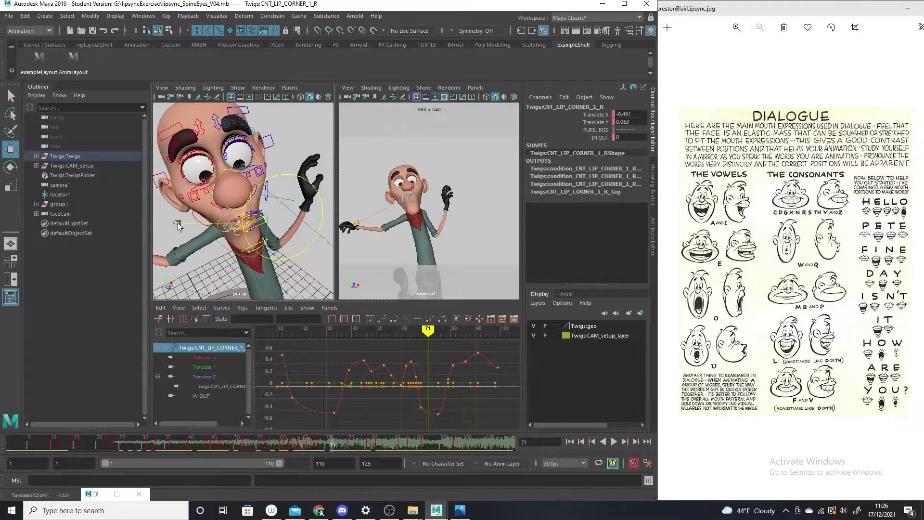
{"action": "key", "text": "s"}
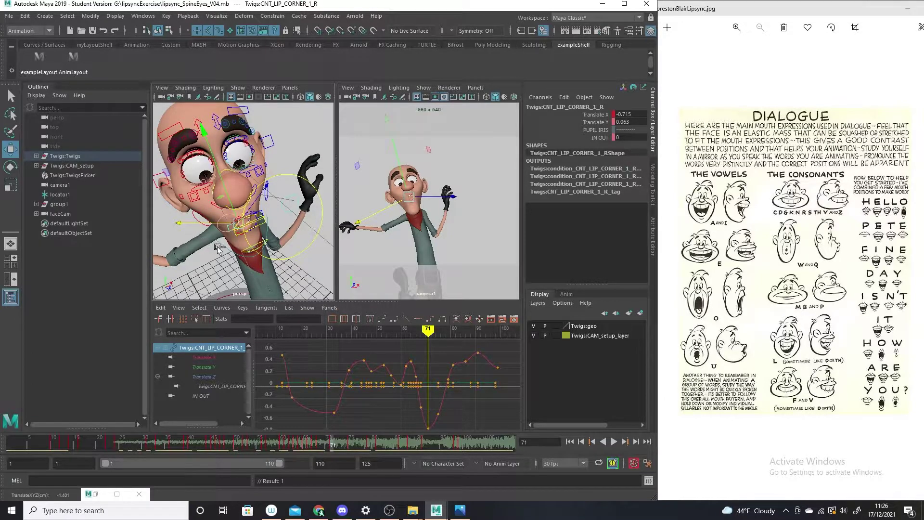
{"action": "key", "text": "ctrl+z"}
{"action": "left_click", "coordinate": [263, 212]}
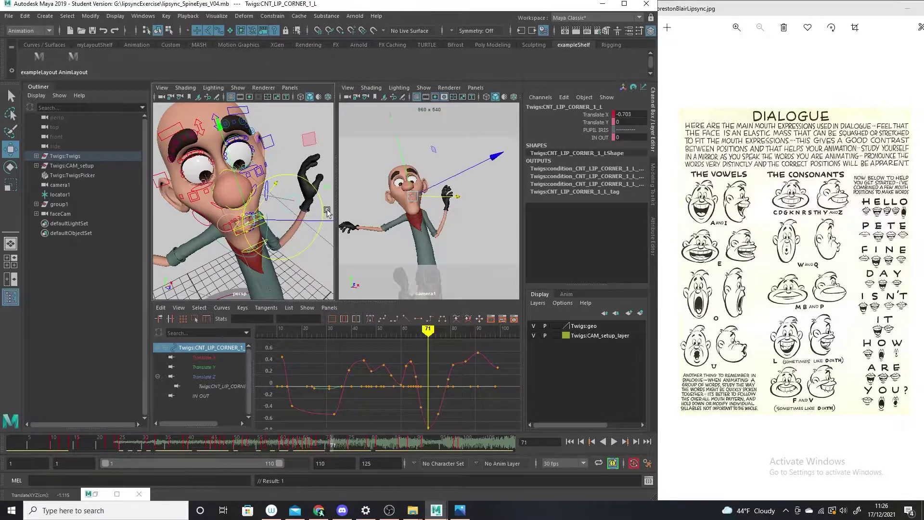
{"action": "key", "text": "ctrl+z"}
{"action": "key", "text": "ctrl+z"}
{"action": "left_click", "coordinate": [474, 231]}
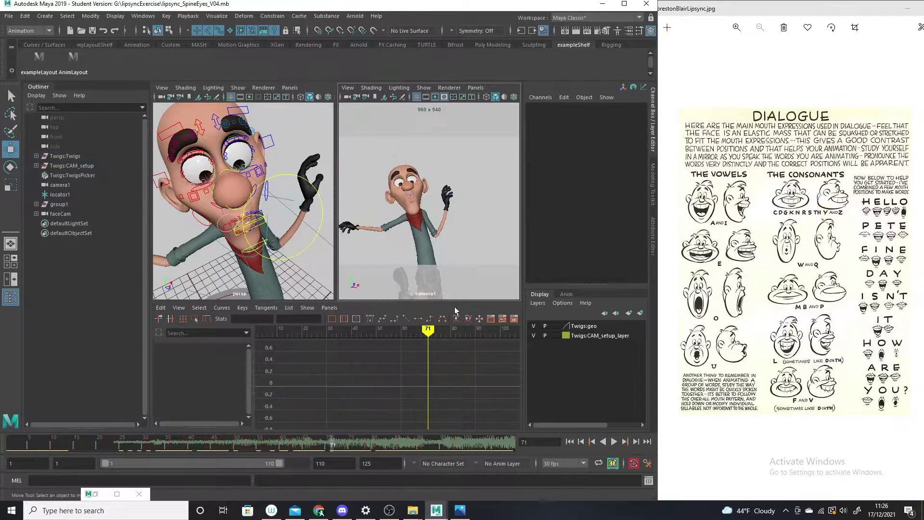
{"action": "mouse_move", "coordinate": [264, 443]}
{"action": "left_mouse_down"}
{"action": "mouse_move", "coordinate": [204, 433]}
{"action": "mouse_move", "coordinate": [401, 438]}
{"action": "left_mouse_up"}
{"action": "key", "text": "alt+v"}
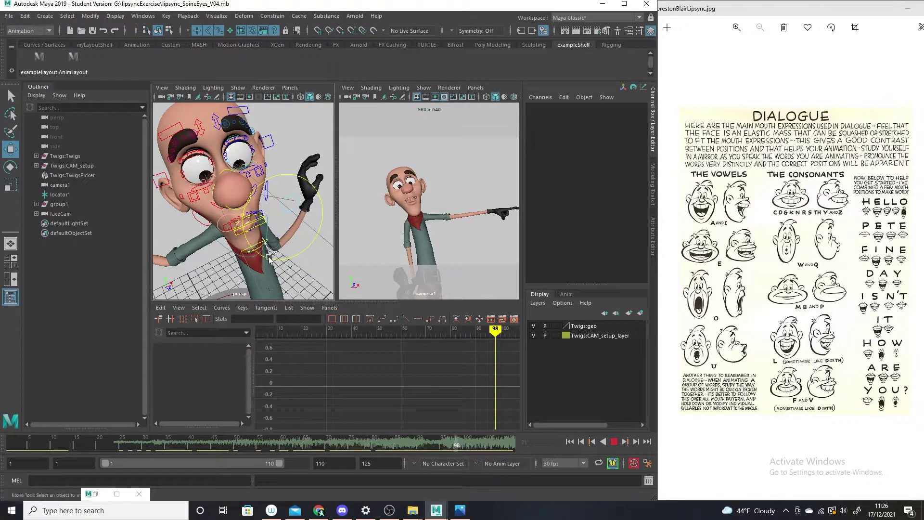
- Stop playback at frame 15 and inspect under the chin in wireframe
{"action": "left_click", "coordinate": [290, 88]}
{"action": "left_click", "coordinate": [285, 449]}
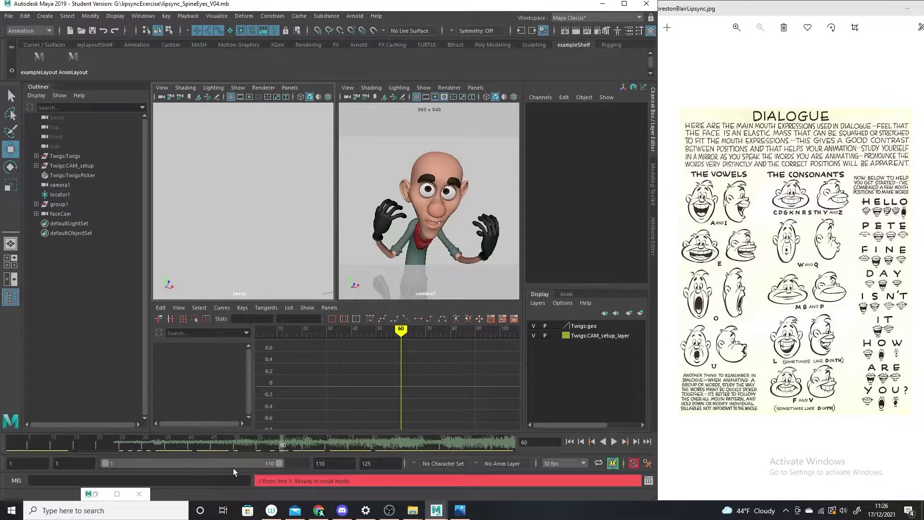
{"action": "left_click_drag", "start_coordinate": [229, 443], "coordinate": [76, 443]}
{"action": "left_click_drag", "start_coordinate": [202, 206], "coordinate": [277, 263], "text": "alt"}
{"action": "scroll", "coordinate": [259, 245], "scroll_direction": "up", "scroll_amount": 5}
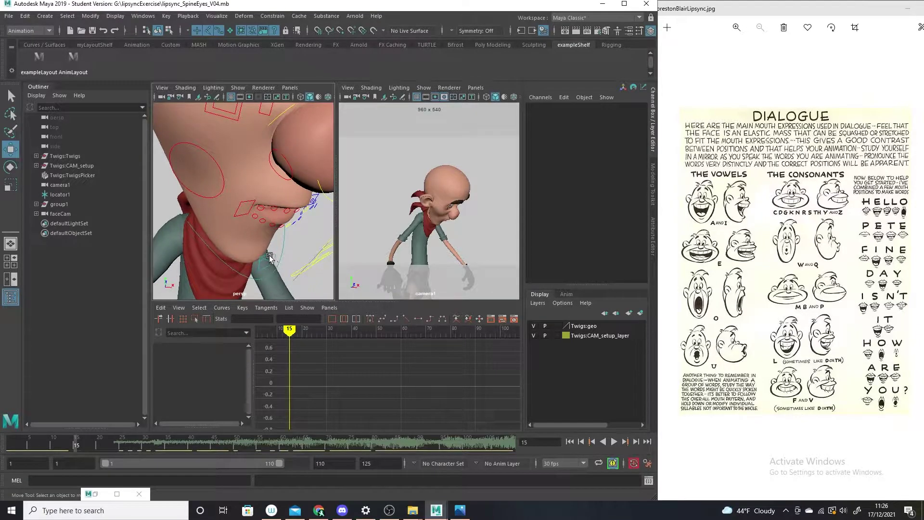
{"action": "key", "text": "4"}
{"action": "left_click_drag", "start_coordinate": [282, 207], "coordinate": [281, 262], "text": "alt"}
{"action": "scroll", "coordinate": [288, 251], "scroll_direction": "up", "scroll_amount": 3}
- At frame 71, frame the head closely and return to shaded display
{"action": "left_click_drag", "start_coordinate": [239, 443], "coordinate": [332, 444]}
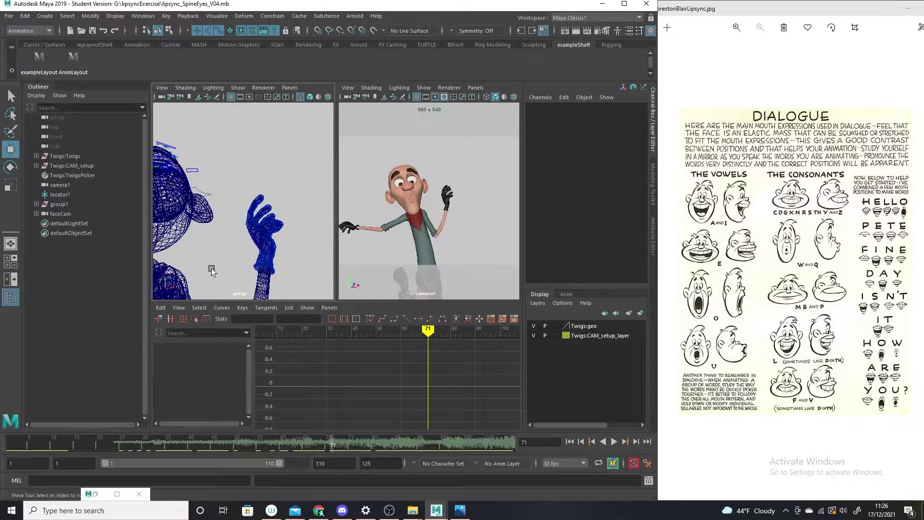
{"action": "middle_click_drag", "start_coordinate": [226, 267], "coordinate": [307, 253], "text": "alt"}
{"action": "mouse_move", "coordinate": [307, 252]}
{"action": "left_mouse_down", "text": "alt"}
{"action": "mouse_move", "coordinate": [295, 278]}
{"action": "mouse_move", "coordinate": [283, 239]}
{"action": "left_mouse_up", "text": "alt"}
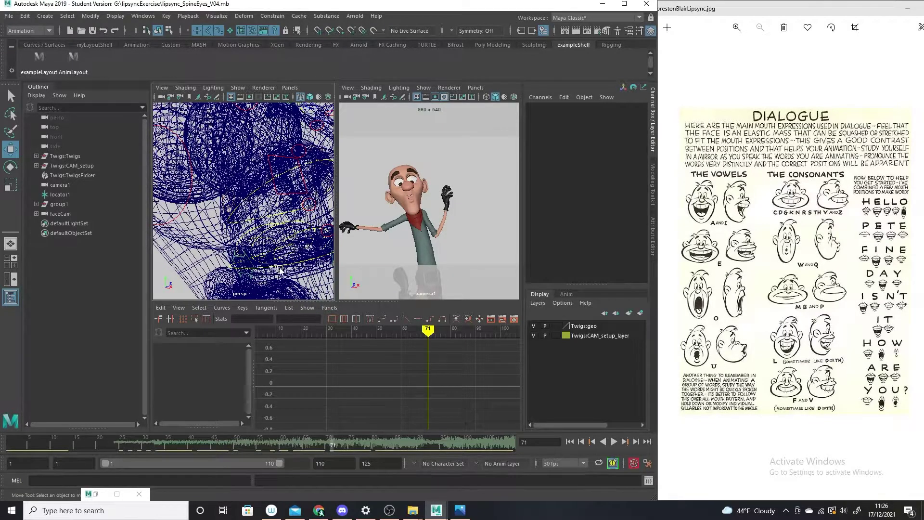
{"action": "key", "text": "5"}
{"action": "mouse_move", "coordinate": [284, 264]}
{"action": "right_mouse_down", "text": "alt"}
{"action": "mouse_move", "coordinate": [280, 253]}
{"action": "mouse_move", "coordinate": [274, 277]}
{"action": "right_mouse_up", "text": "alt"}
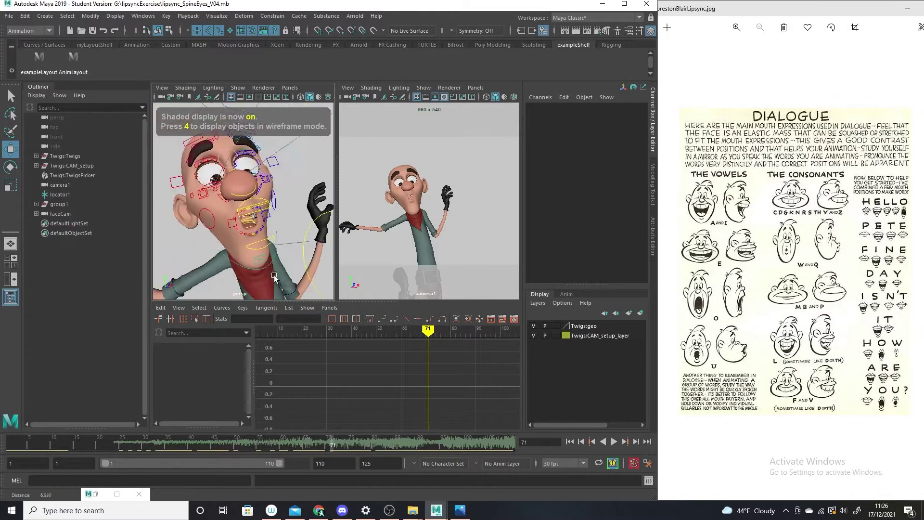
{"action": "left_click_drag", "start_coordinate": [273, 275], "coordinate": [278, 250], "text": "alt"}
- Show the faceCam in the left view, scrub to frame 98, and activate the camera1 panel
{"action": "left_click", "coordinate": [289, 87]}
{"action": "mouse_move", "coordinate": [299, 107]}
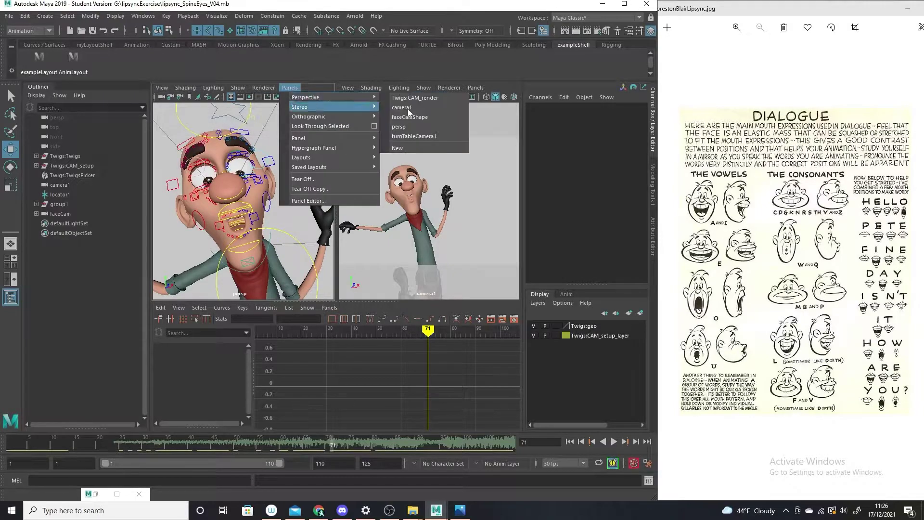
{"action": "left_click", "coordinate": [438, 116]}
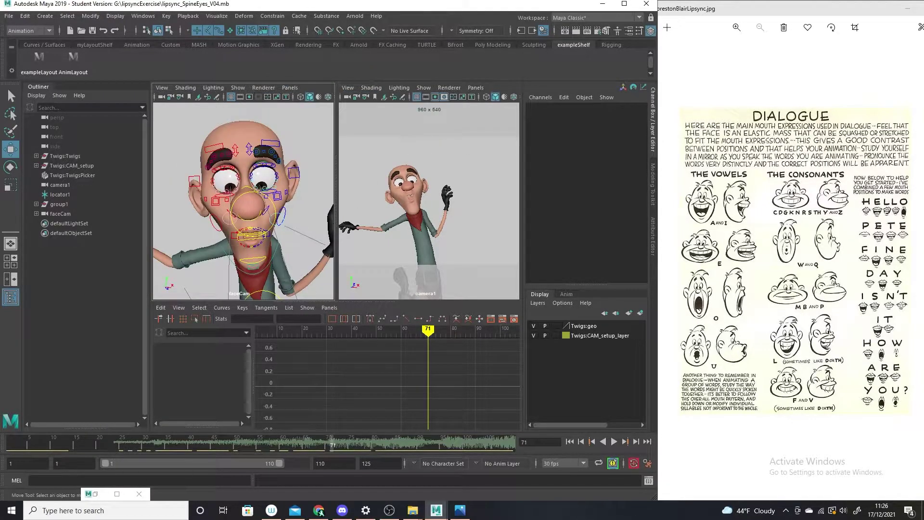
{"action": "mouse_move", "coordinate": [36, 445]}
{"action": "left_mouse_down"}
{"action": "mouse_move", "coordinate": [149, 429]}
{"action": "mouse_move", "coordinate": [359, 429]}
{"action": "mouse_move", "coordinate": [479, 448]}
{"action": "left_mouse_up"}
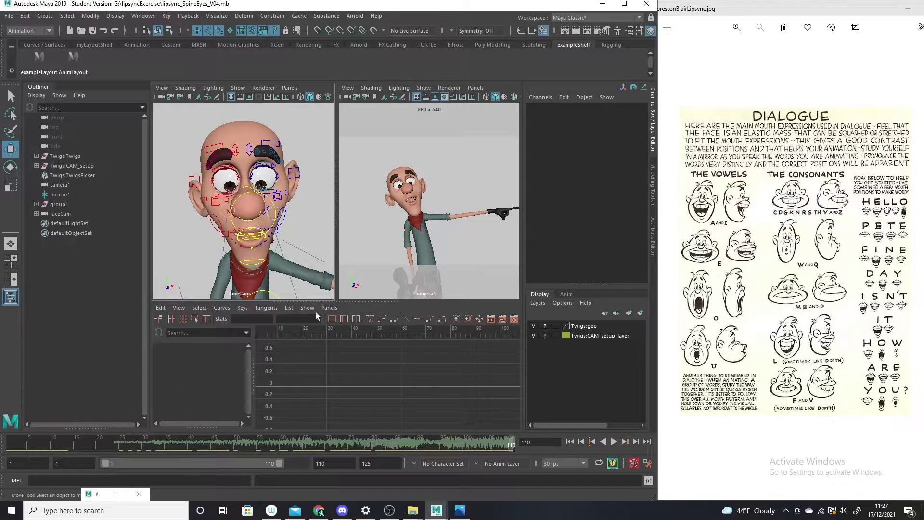
{"action": "left_click", "coordinate": [378, 220]}
- Maximize camera1 and play the lip-sync backward and forward, stopping at frame 26
{"action": "key", "text": "space"}
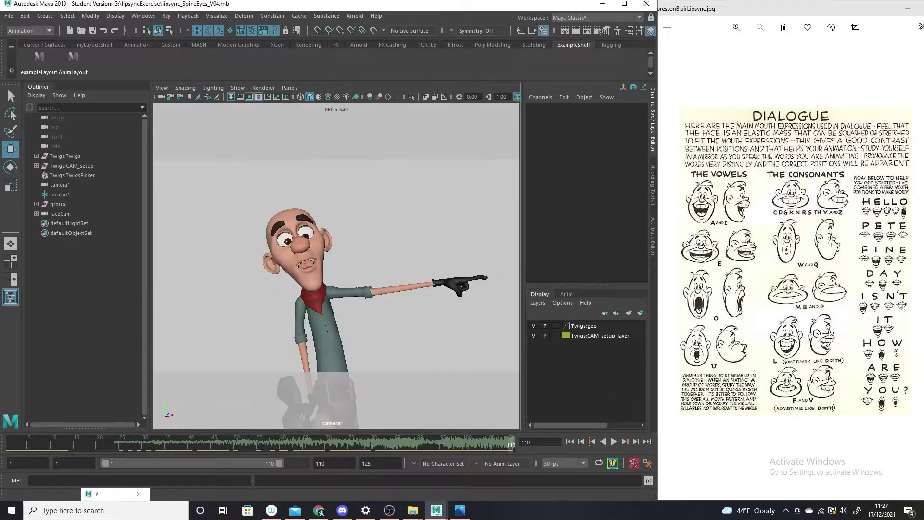
{"action": "left_click", "coordinate": [605, 442]}
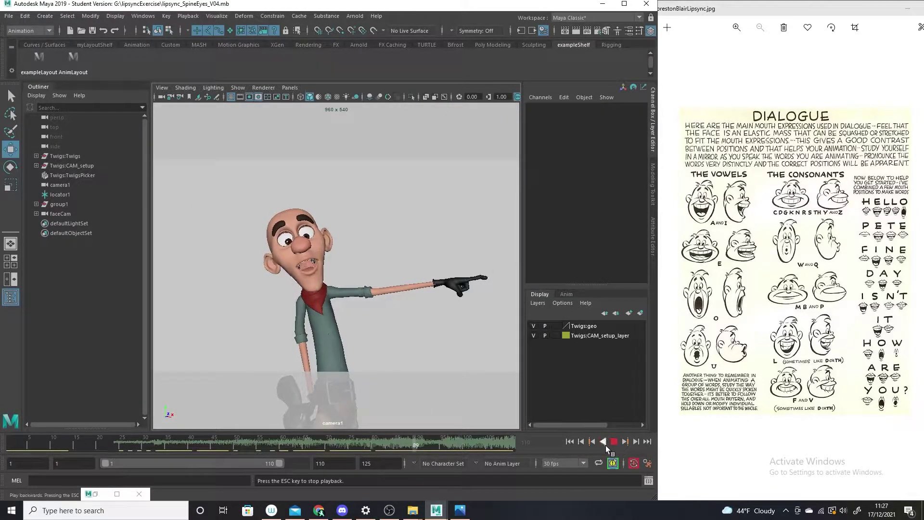
{"action": "key", "text": "Escape"}
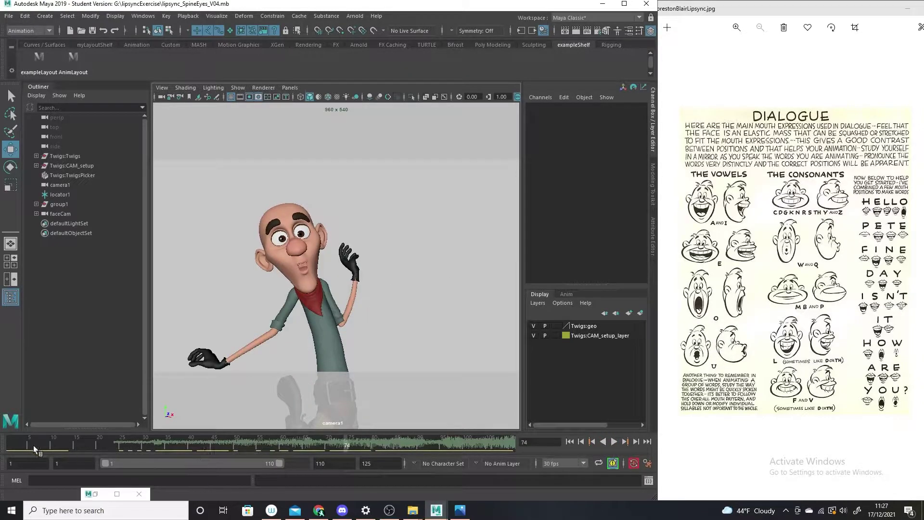
{"action": "left_click", "coordinate": [38, 446]}
{"action": "left_click", "coordinate": [613, 441]}
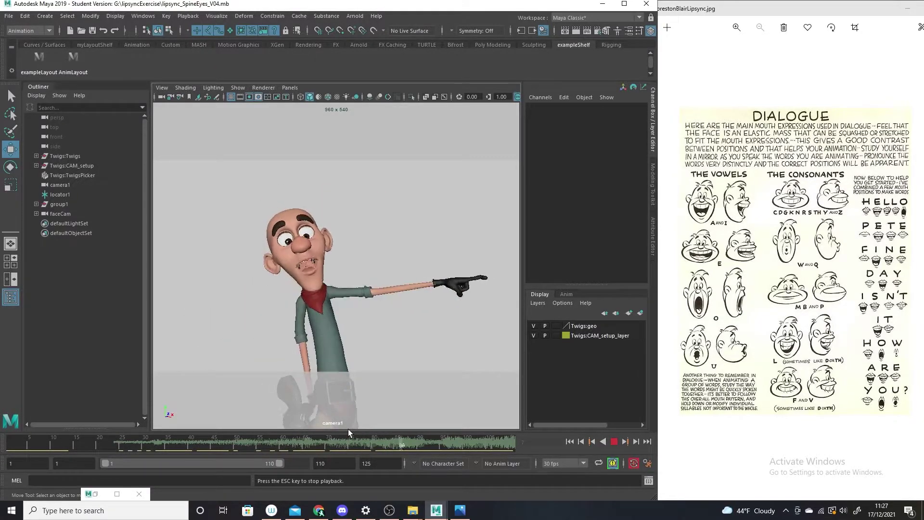
{"action": "left_click", "coordinate": [604, 442]}
{"action": "key", "text": "Escape"}
- Replay from around frame 67, restore the multi-panel layout, and stop at frame 29
{"action": "key", "text": "alt+v"}
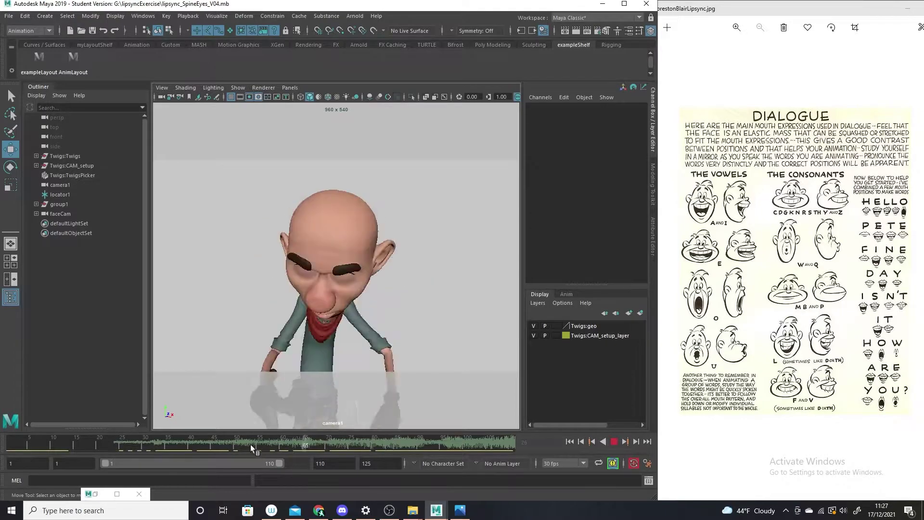
{"action": "mouse_move", "coordinate": [350, 445]}
{"action": "left_mouse_down"}
{"action": "mouse_move", "coordinate": [380, 446]}
{"action": "mouse_move", "coordinate": [314, 434]}
{"action": "mouse_move", "coordinate": [373, 437]}
{"action": "left_mouse_up"}
{"action": "left_click", "coordinate": [615, 442]}
{"action": "key", "text": "space"}
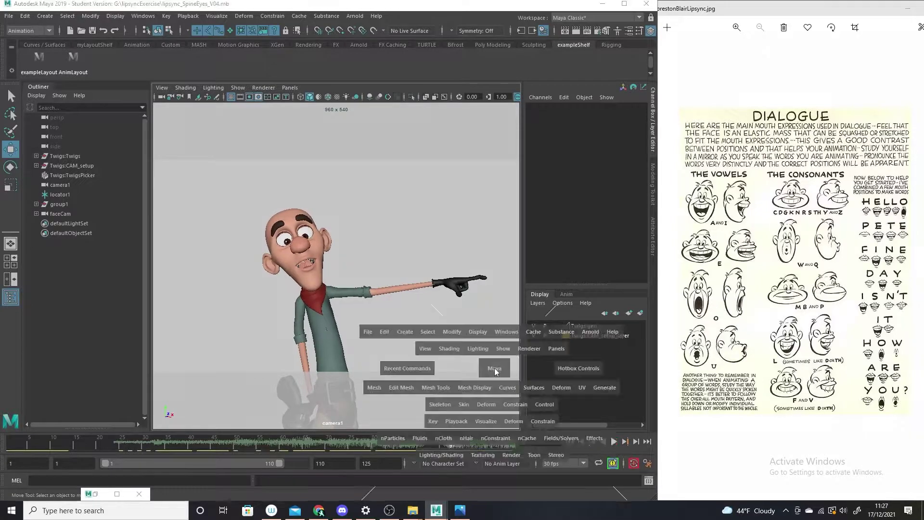
{"action": "key", "text": "Escape"}
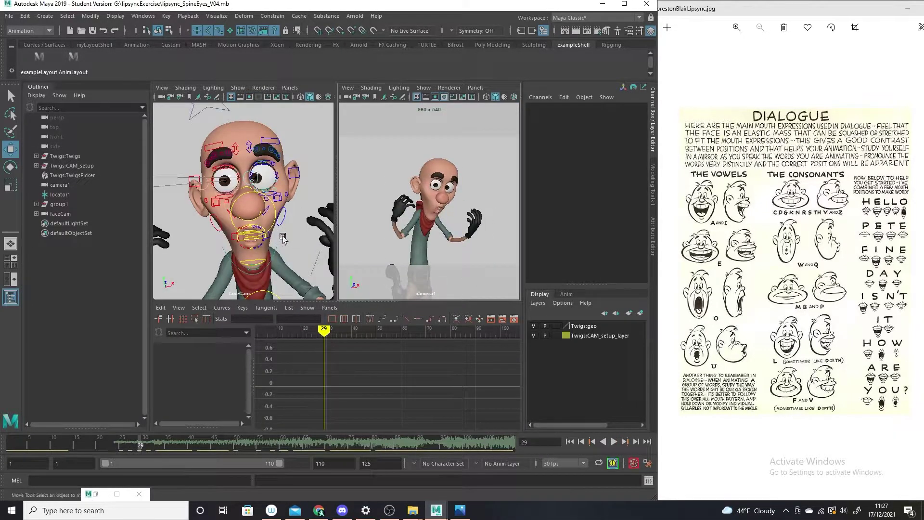
- Select the jaw control and lower its Rotate X key at frame 75
{"action": "left_click", "coordinate": [276, 250]}
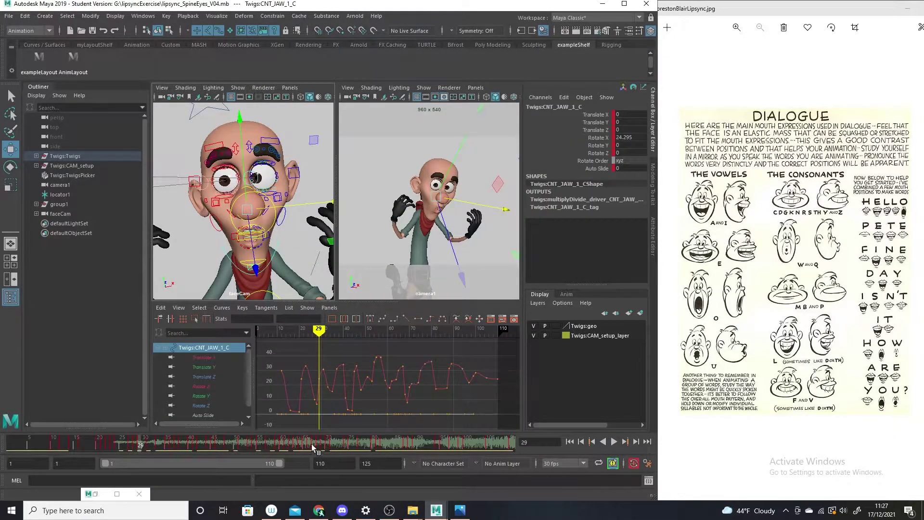
{"action": "mouse_move", "coordinate": [311, 443]}
{"action": "left_mouse_down"}
{"action": "mouse_move", "coordinate": [325, 425]}
{"action": "mouse_move", "coordinate": [349, 427]}
{"action": "left_mouse_up"}
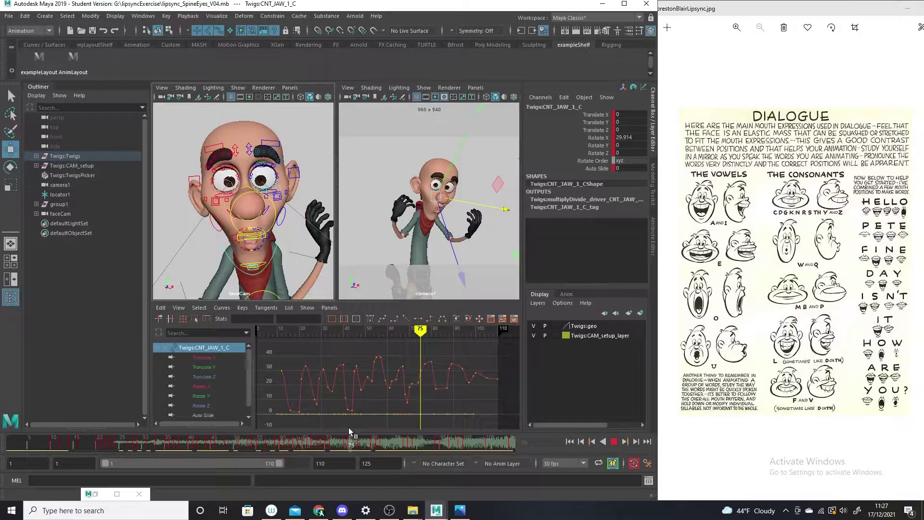
{"action": "left_click_drag", "start_coordinate": [348, 428], "coordinate": [349, 427]}
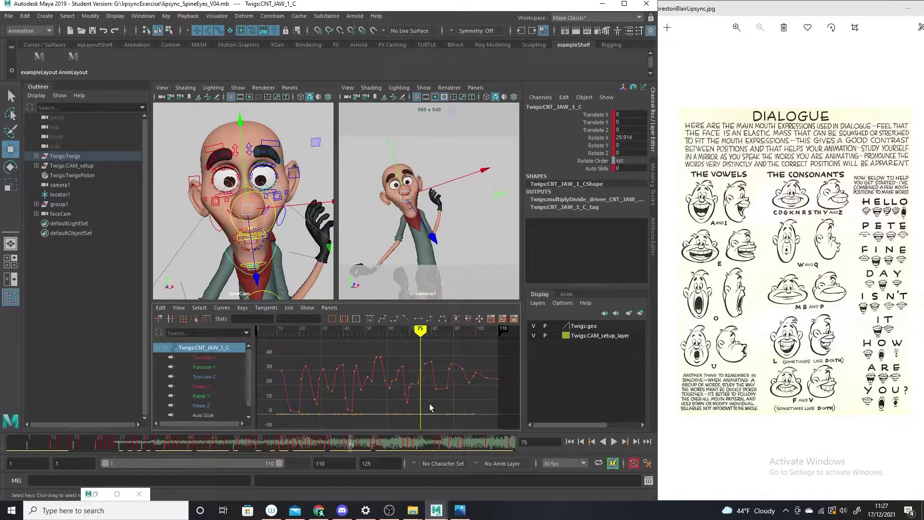
{"action": "scroll", "coordinate": [423, 399], "scroll_direction": "up", "scroll_amount": 5}
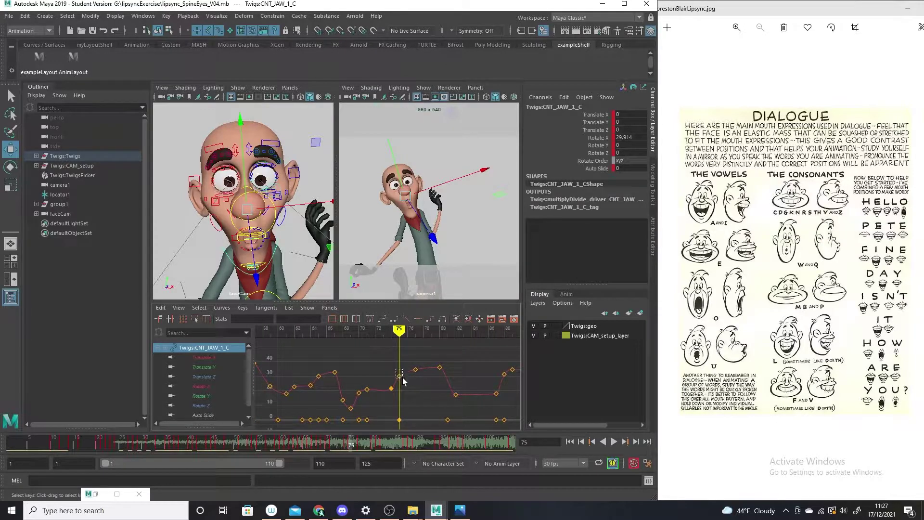
{"action": "left_click_drag", "start_coordinate": [399, 373], "coordinate": [399, 388]}
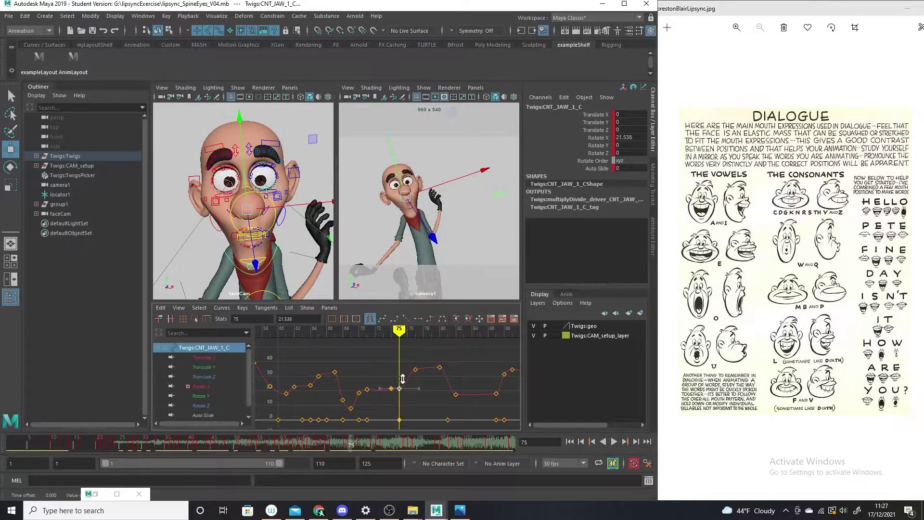
{"action": "left_click_drag", "start_coordinate": [403, 380], "coordinate": [403, 394]}
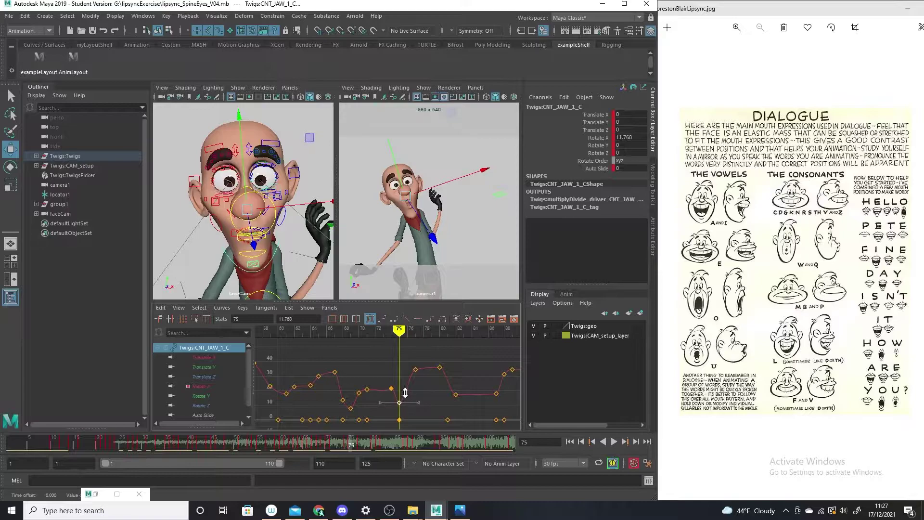
- Raise the frame-74 jaw key, shift keys 74–75 one frame earlier, and set frame 75 near 8.8
{"action": "left_click", "coordinate": [391, 389]}
{"action": "middle_click_drag", "start_coordinate": [398, 392], "coordinate": [409, 395]}
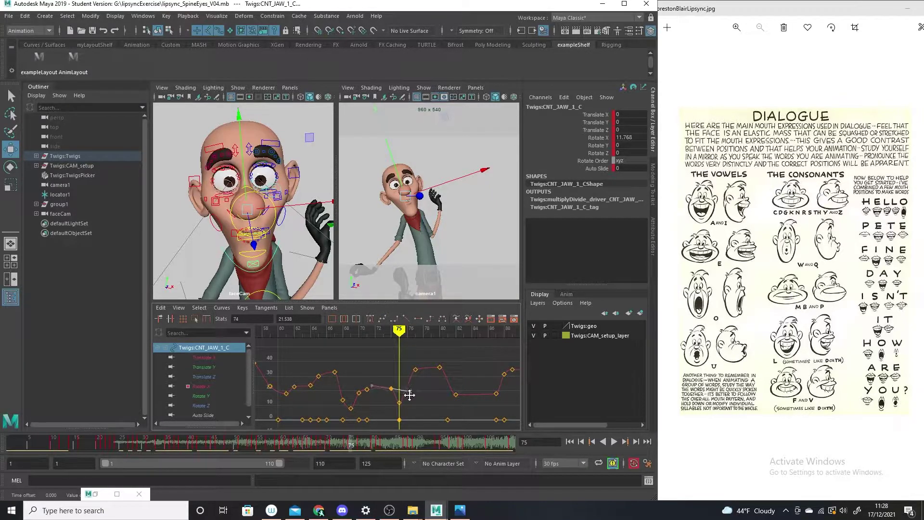
{"action": "left_click_drag", "start_coordinate": [404, 407], "coordinate": [405, 401]}
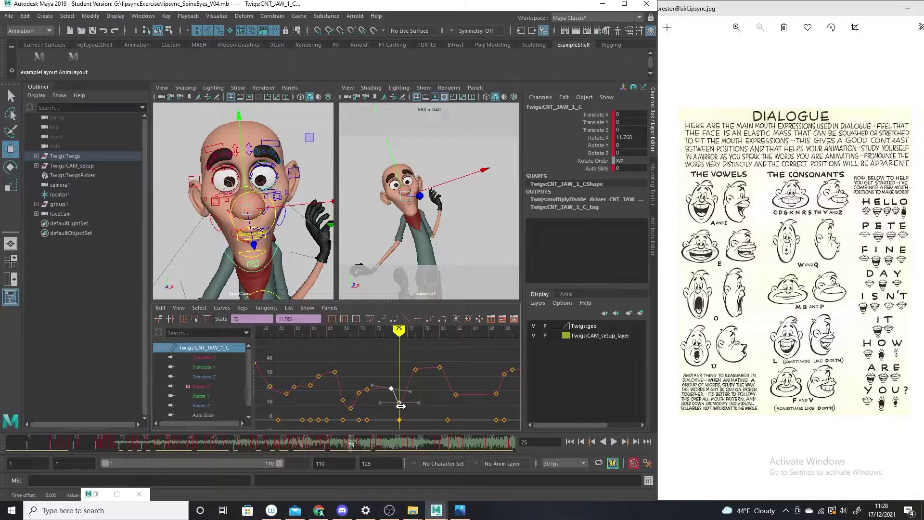
{"action": "middle_click_drag", "start_coordinate": [399, 405], "coordinate": [391, 406]}
{"action": "key", "text": "alt+v"}
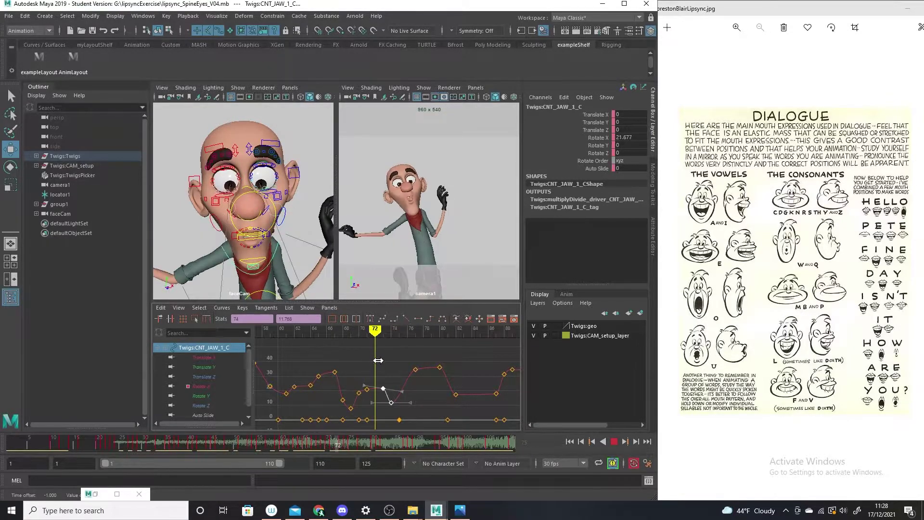
{"action": "left_click_drag", "start_coordinate": [378, 360], "coordinate": [420, 366]}
{"action": "left_click_drag", "start_coordinate": [427, 367], "coordinate": [400, 365]}
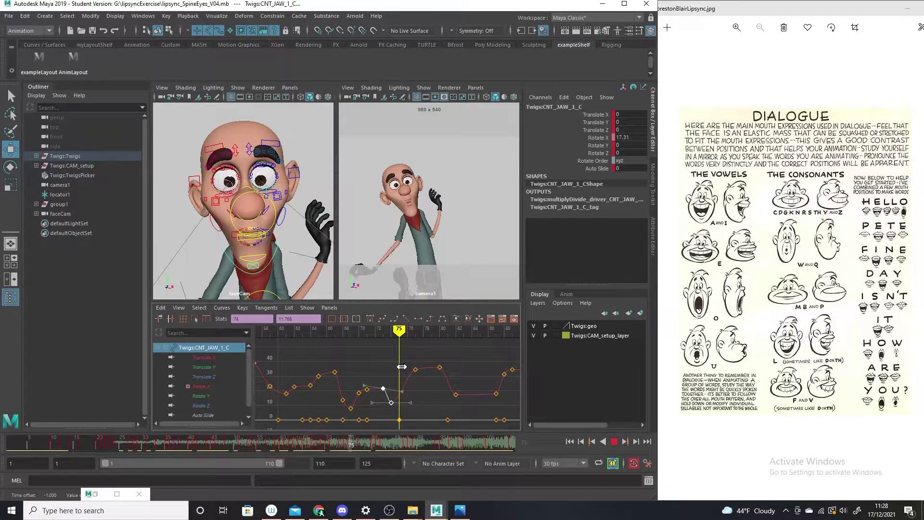
{"action": "left_click_drag", "start_coordinate": [401, 367], "coordinate": [397, 395]}
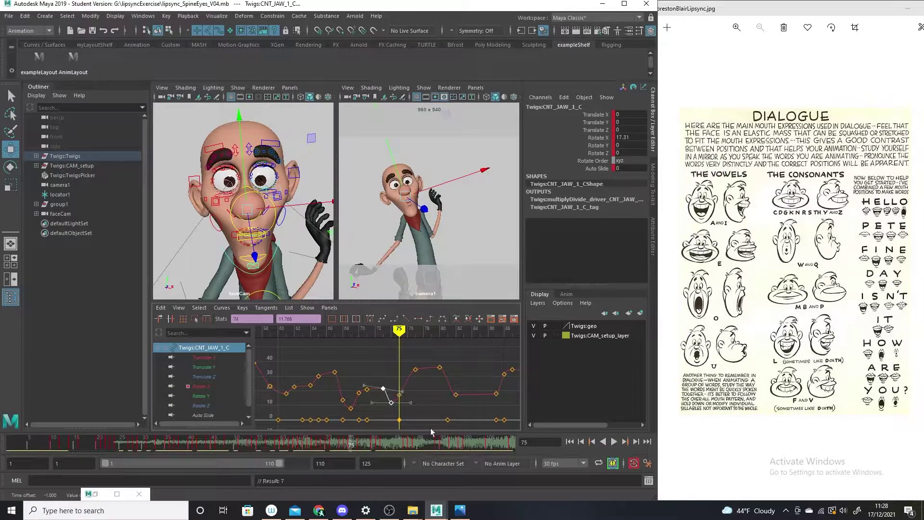
{"action": "middle_click_drag", "start_coordinate": [408, 397], "coordinate": [408, 394]}
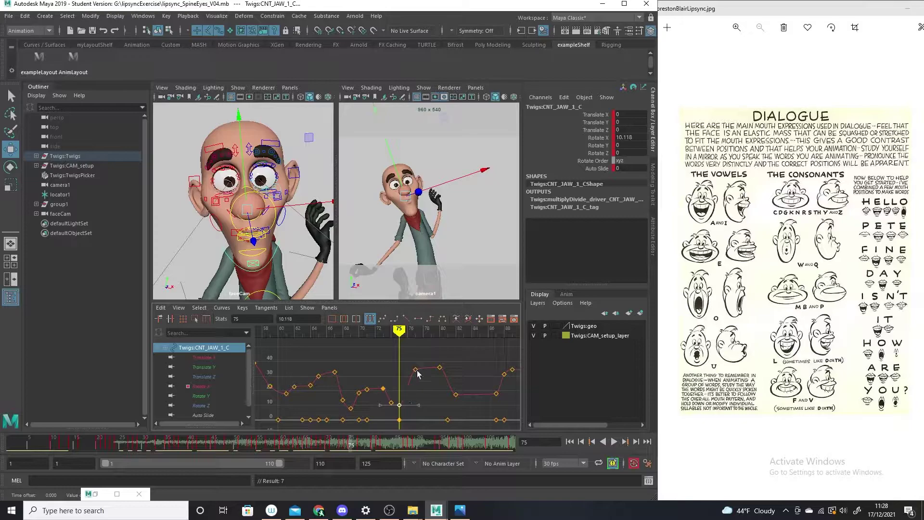
- Add a jaw key at frame 76 raised to about 31.8 and shift the boxed keys one frame later
{"action": "left_click", "coordinate": [403, 332]}
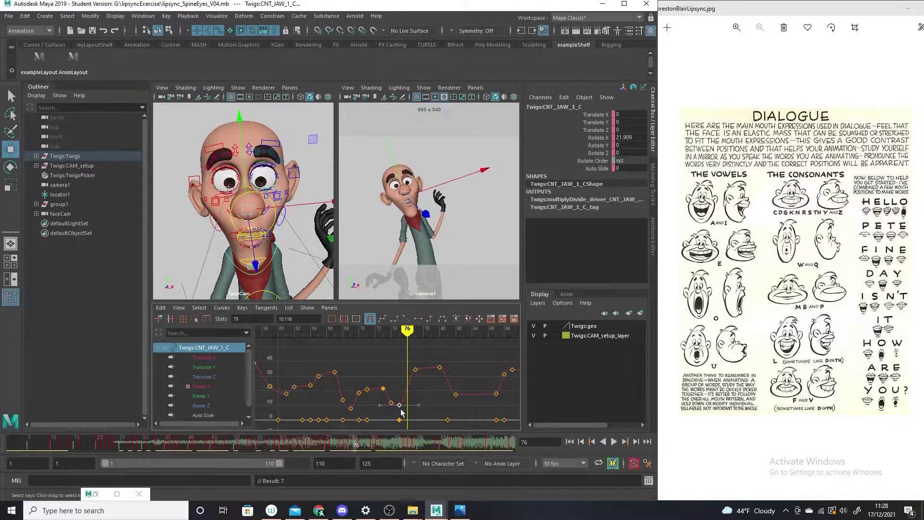
{"action": "key", "text": "s"}
{"action": "middle_click_drag", "start_coordinate": [410, 400], "coordinate": [408, 383]}
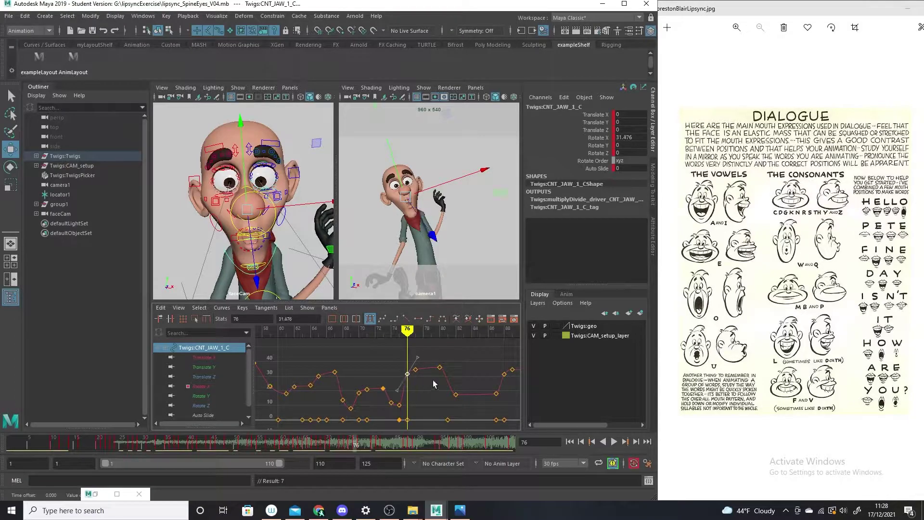
{"action": "mouse_move", "coordinate": [415, 331]}
{"action": "left_mouse_down"}
{"action": "mouse_move", "coordinate": [457, 350]}
{"action": "mouse_move", "coordinate": [414, 361]}
{"action": "left_mouse_up"}
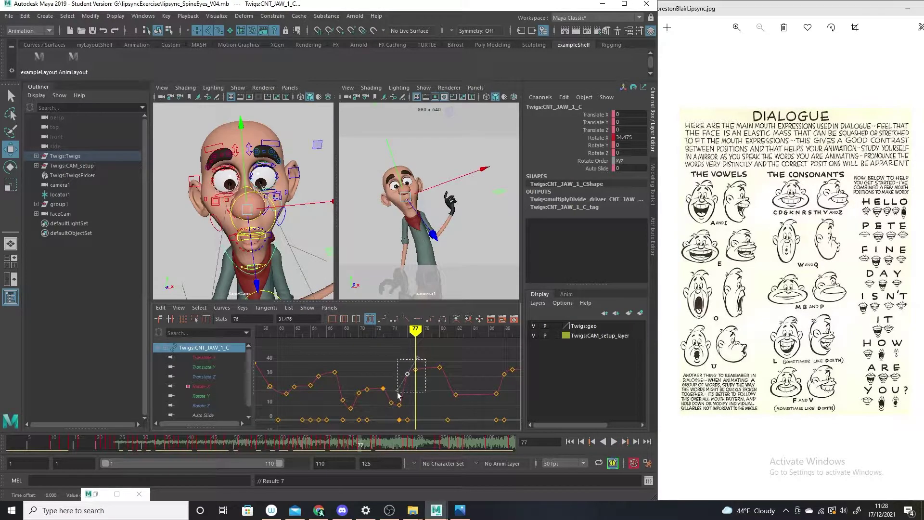
{"action": "middle_click_drag", "start_coordinate": [398, 416], "coordinate": [408, 413], "text": "shift"}
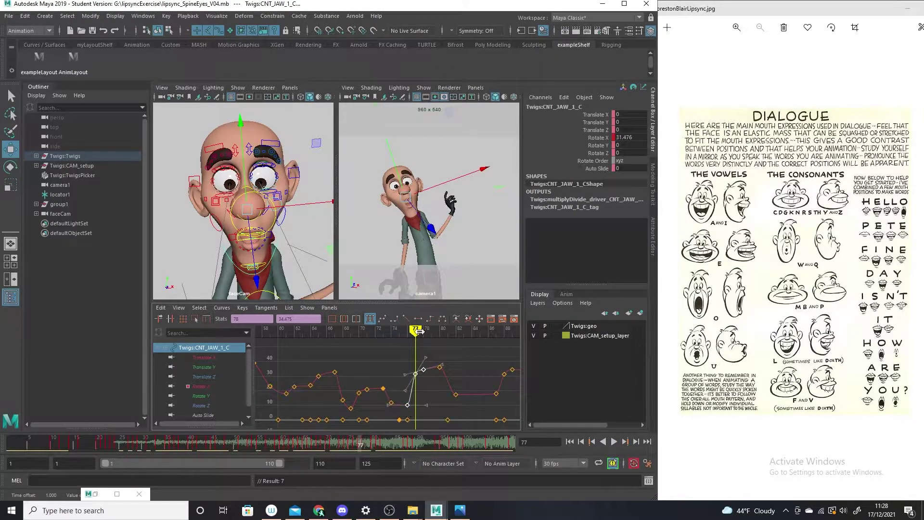
{"action": "left_click_drag", "start_coordinate": [416, 331], "coordinate": [426, 354]}
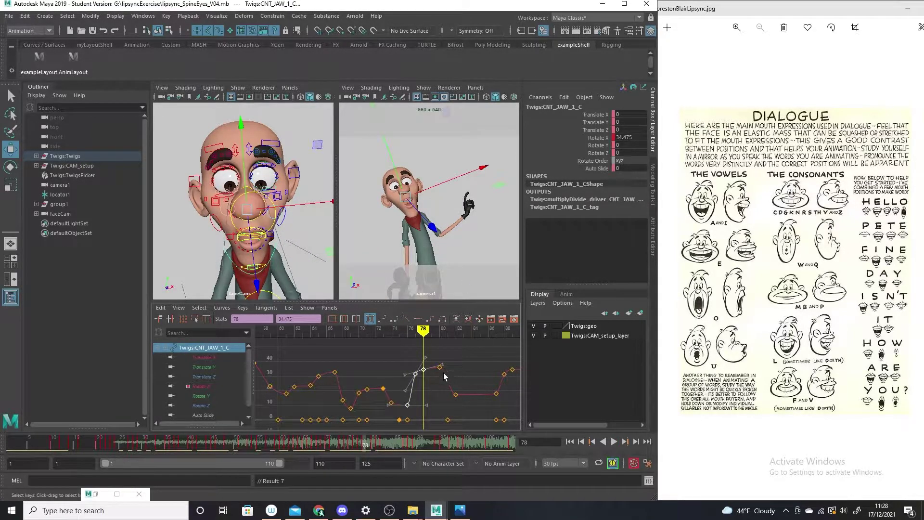
{"action": "left_click", "coordinate": [304, 245]}
{"action": "left_click", "coordinate": [230, 243]}
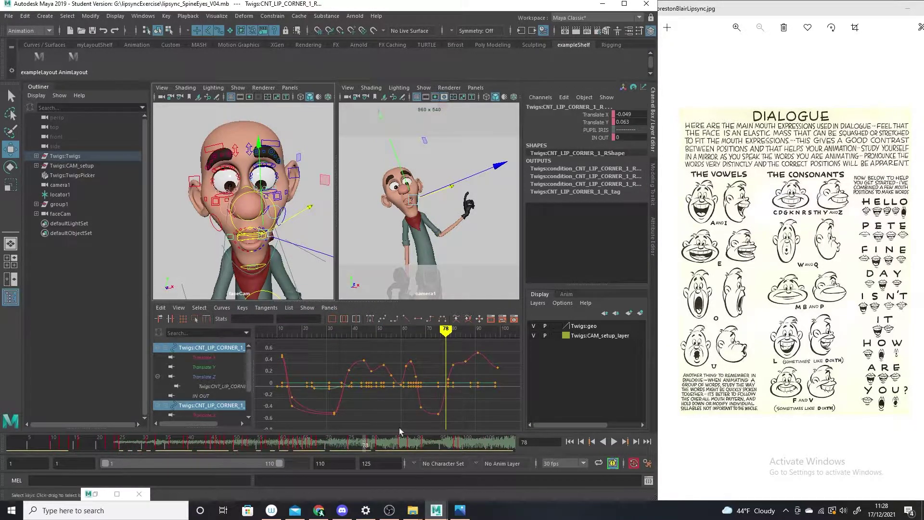
- On both lip-corner Translate X curves, raise the frame-79 key and shift a nearby key one frame later
{"action": "left_click", "coordinate": [206, 357]}
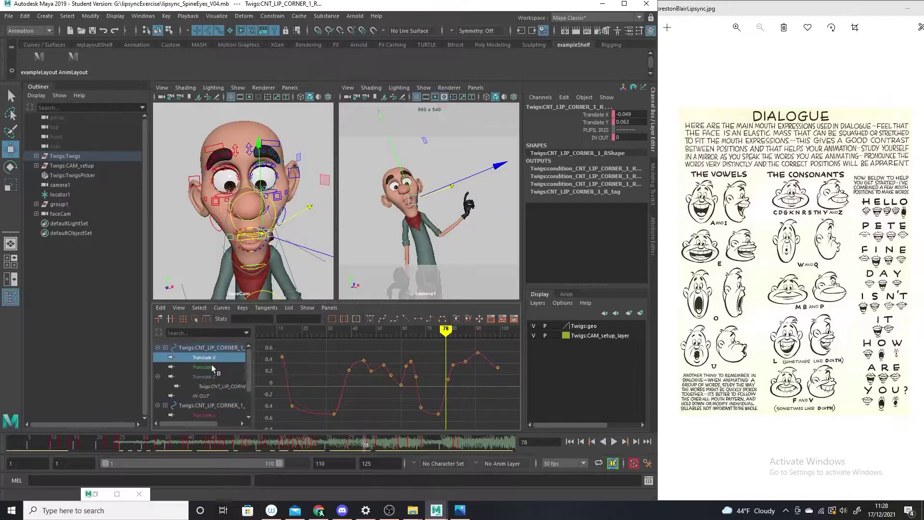
{"action": "left_click", "coordinate": [213, 414], "text": "ctrl"}
{"action": "left_click_drag", "start_coordinate": [461, 380], "coordinate": [444, 436]}
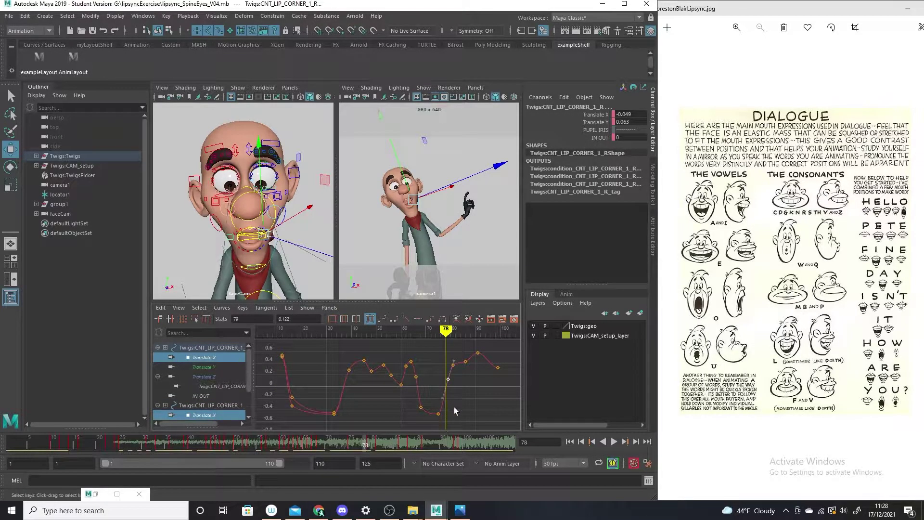
{"action": "middle_click_drag", "start_coordinate": [455, 410], "coordinate": [452, 403], "text": "shift"}
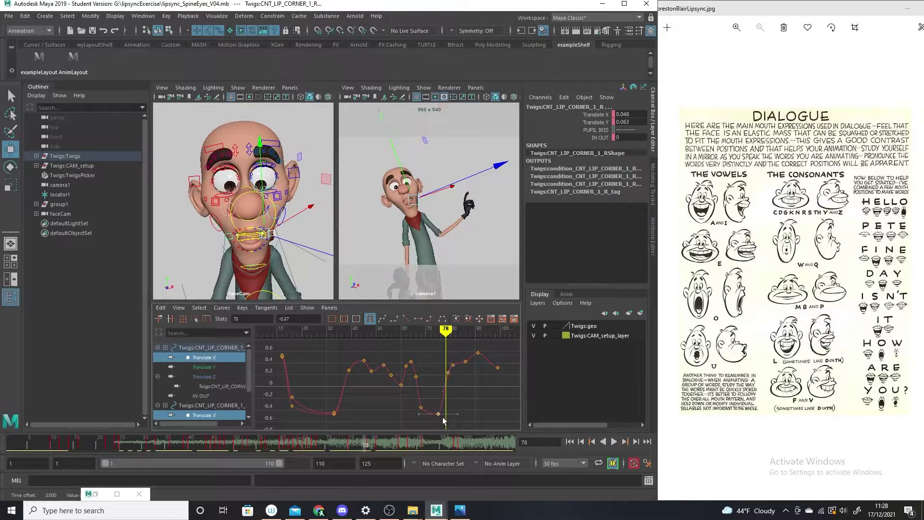
{"action": "middle_click_drag", "start_coordinate": [443, 418], "coordinate": [445, 420], "text": "shift"}
{"action": "mouse_move", "coordinate": [447, 331]}
{"action": "left_mouse_down"}
{"action": "mouse_move", "coordinate": [459, 339]}
{"action": "mouse_move", "coordinate": [439, 338]}
{"action": "mouse_move", "coordinate": [470, 342]}
{"action": "left_mouse_up"}
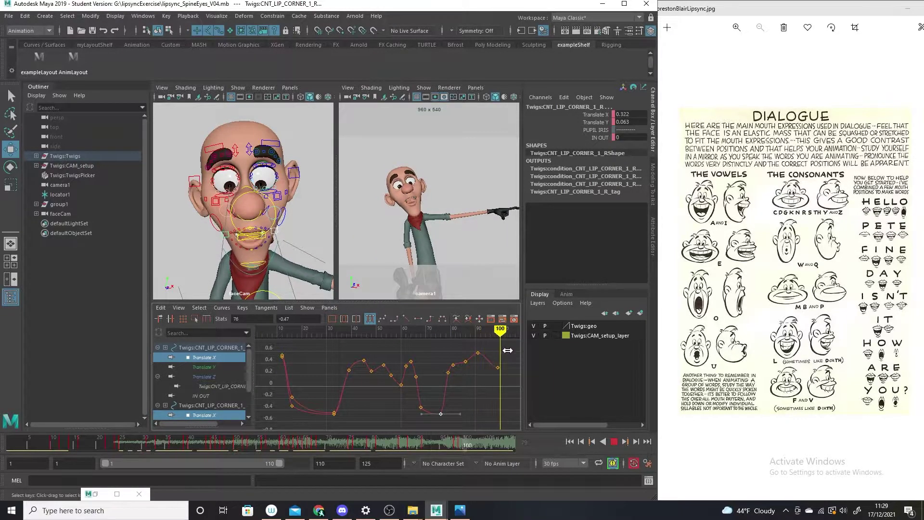
{"action": "left_click_drag", "start_coordinate": [470, 342], "coordinate": [509, 342]}
{"action": "left_click", "coordinate": [480, 211]}
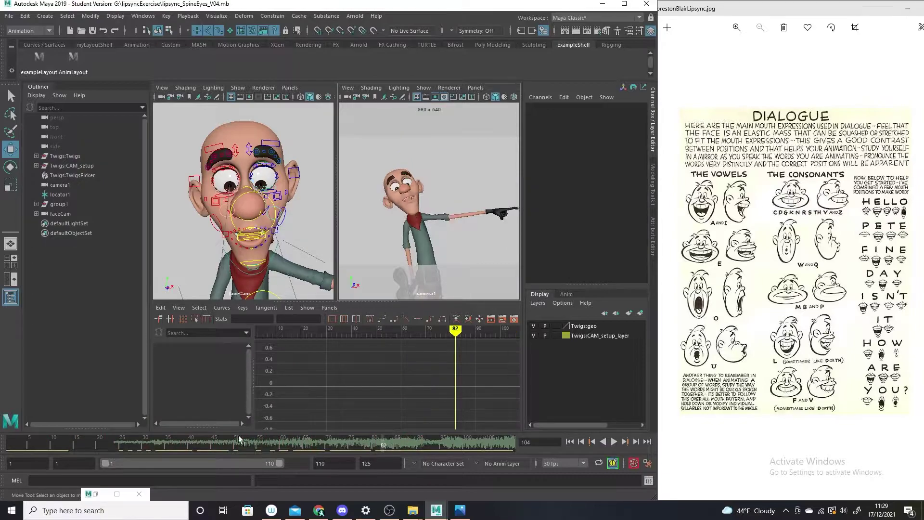
- Play back the lip-sync, stop it, move to frame 90 and select the jaw control
{"action": "left_click", "coordinate": [614, 443]}
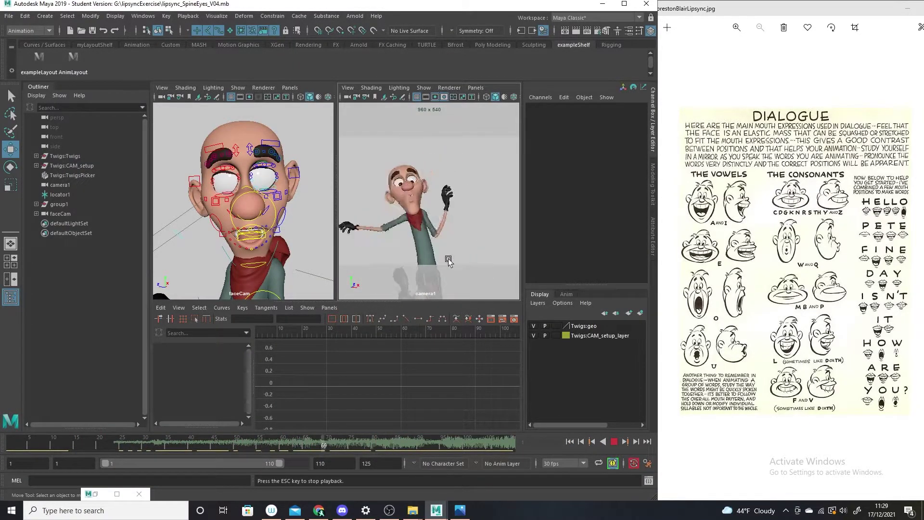
{"action": "left_click", "coordinate": [614, 441]}
{"action": "left_click", "coordinate": [334, 452]}
{"action": "mouse_move", "coordinate": [334, 452]}
{"action": "left_mouse_down"}
{"action": "mouse_move", "coordinate": [477, 453]}
{"action": "mouse_move", "coordinate": [354, 433]}
{"action": "mouse_move", "coordinate": [421, 437]}
{"action": "left_mouse_up"}
{"action": "left_click", "coordinate": [421, 437]}
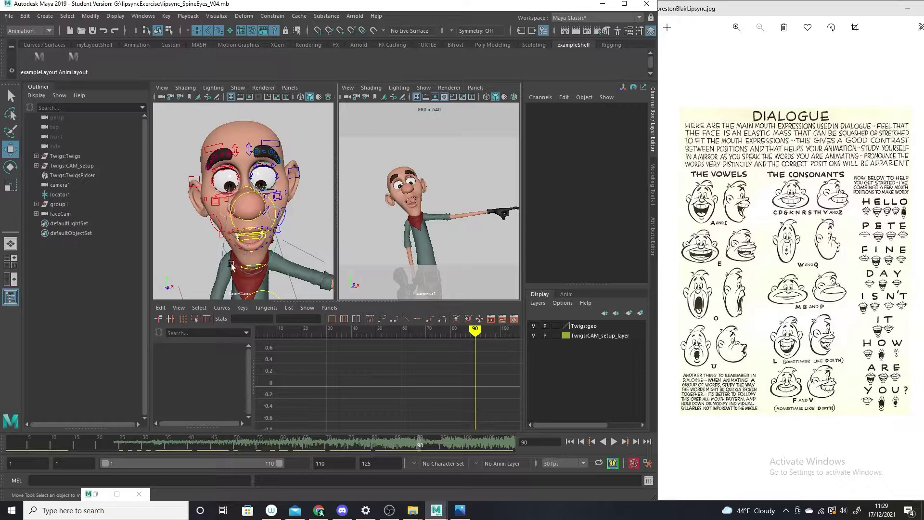
{"action": "left_click", "coordinate": [235, 264]}
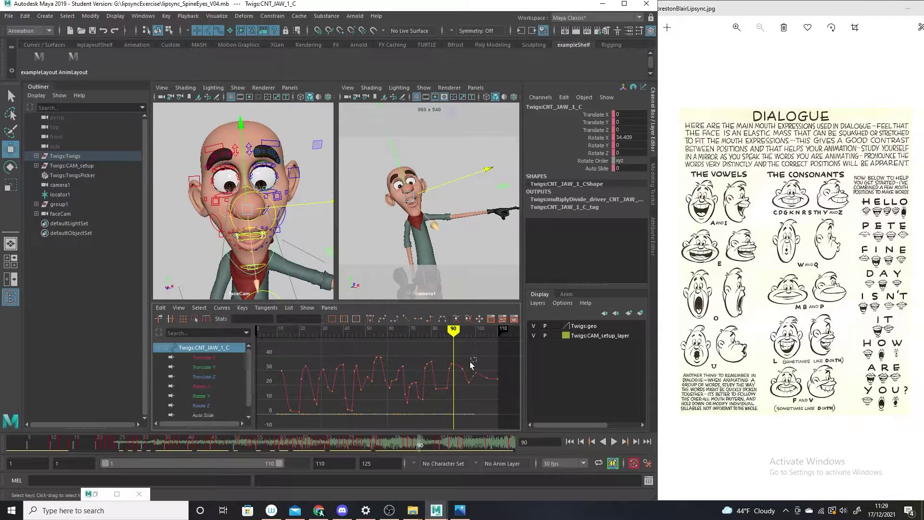
- Raise the jaw's Rotate X key near frame 90 to about 39.8 and check frames 90–102
{"action": "left_click_drag", "start_coordinate": [469, 362], "coordinate": [446, 373]}
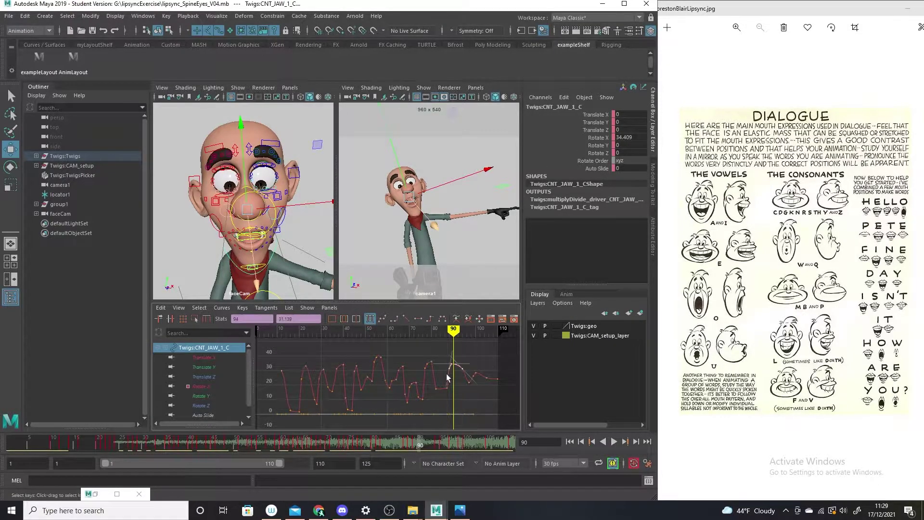
{"action": "middle_click_drag", "start_coordinate": [447, 374], "coordinate": [448, 366]}
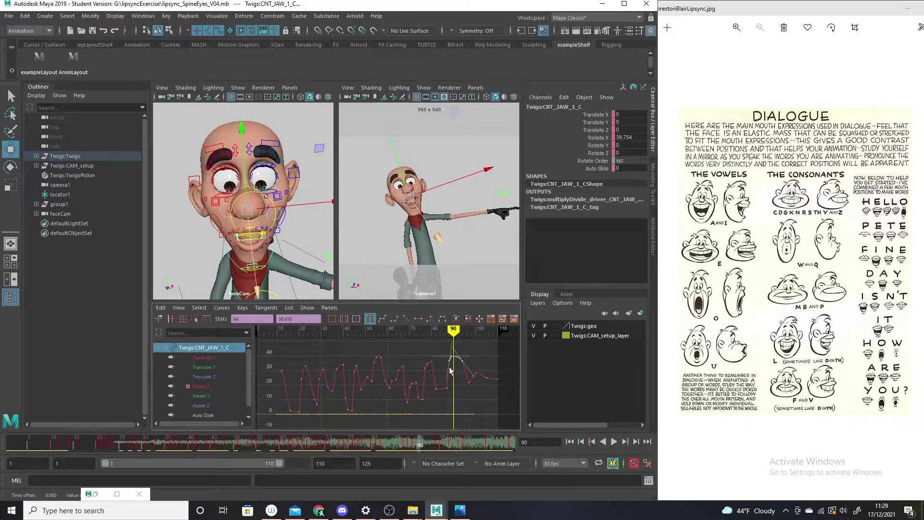
{"action": "mouse_move", "coordinate": [457, 351]}
{"action": "left_mouse_down"}
{"action": "mouse_move", "coordinate": [484, 353]}
{"action": "mouse_move", "coordinate": [343, 353]}
{"action": "left_mouse_up"}
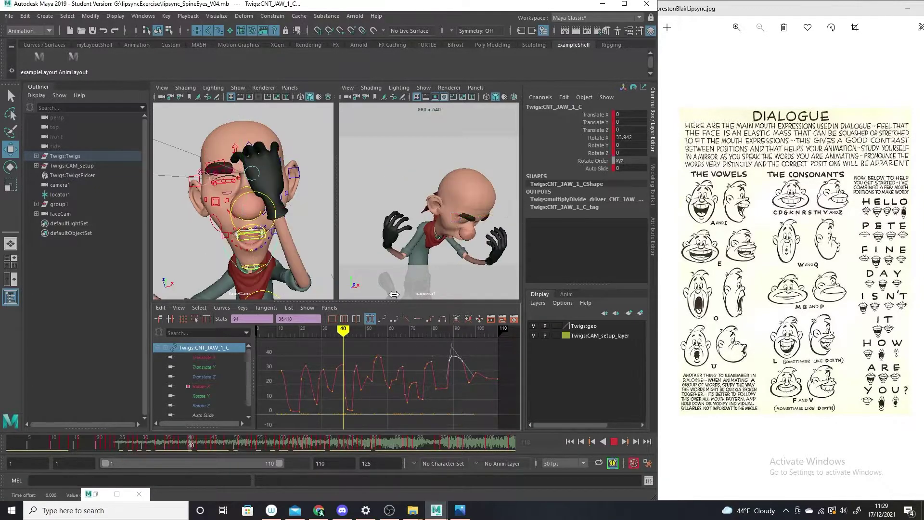
{"action": "left_click", "coordinate": [443, 266]}
{"action": "key", "text": "space"}
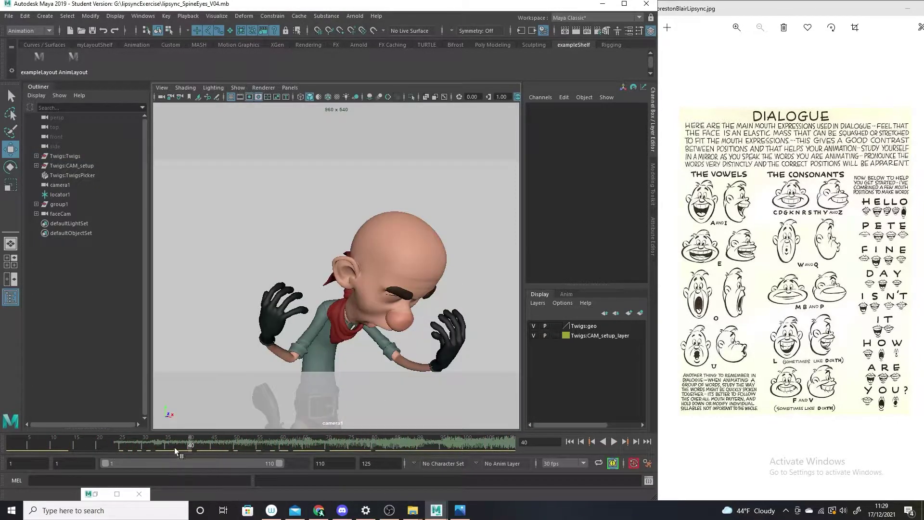
- Play the lip-sync full-screen in camera1, scrub back near frame 102, then restore the layout
{"action": "key", "text": "alt+shift+v"}
{"action": "key", "text": "alt+v"}
{"action": "left_click", "coordinate": [614, 441]}
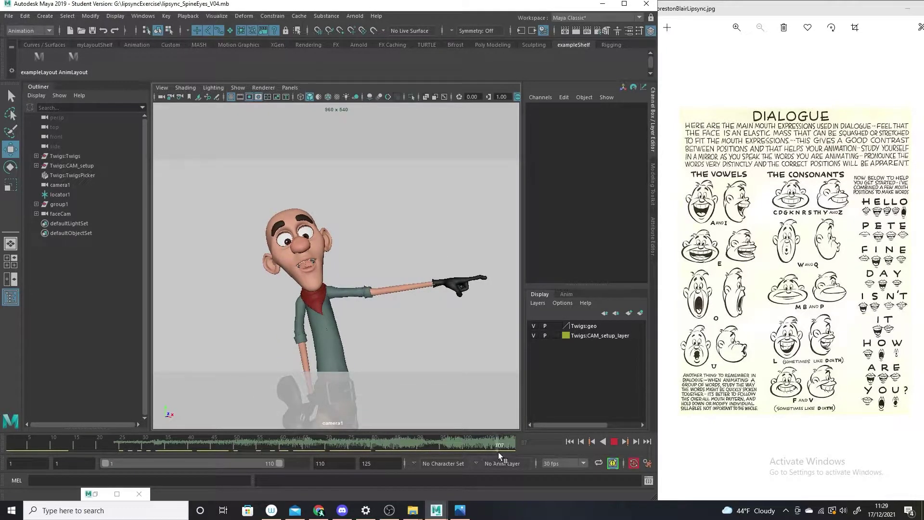
{"action": "left_click_drag", "start_coordinate": [498, 452], "coordinate": [469, 437]}
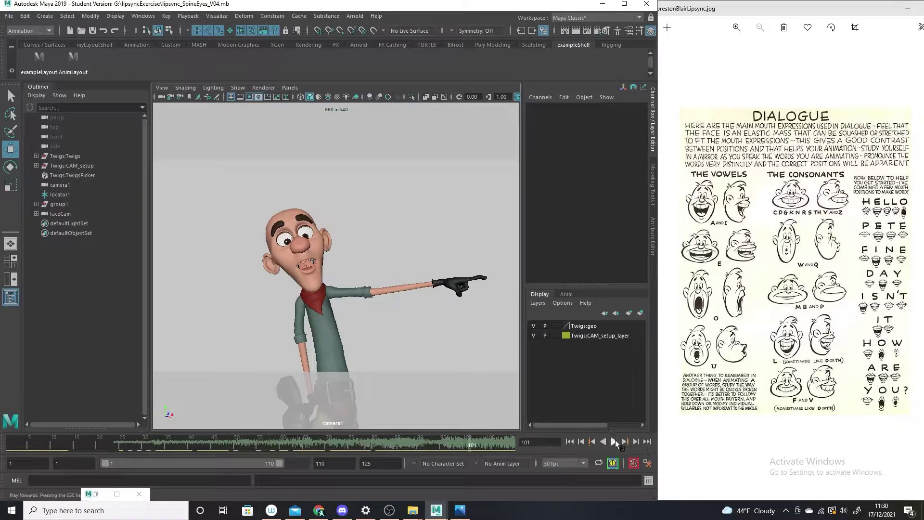
{"action": "key", "text": "space"}
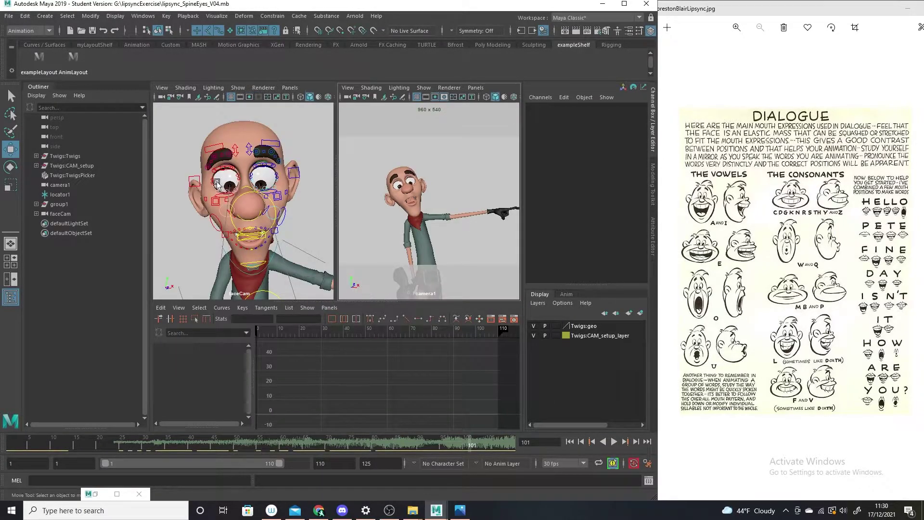
- Select the lip-corner controls and briefly play back the animation
{"action": "left_click", "coordinate": [275, 232]}
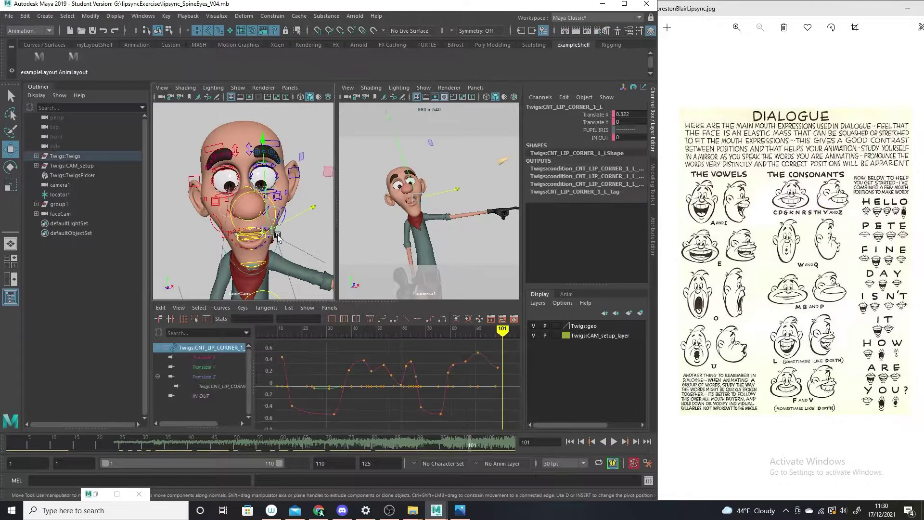
{"action": "left_click", "coordinate": [220, 235]}
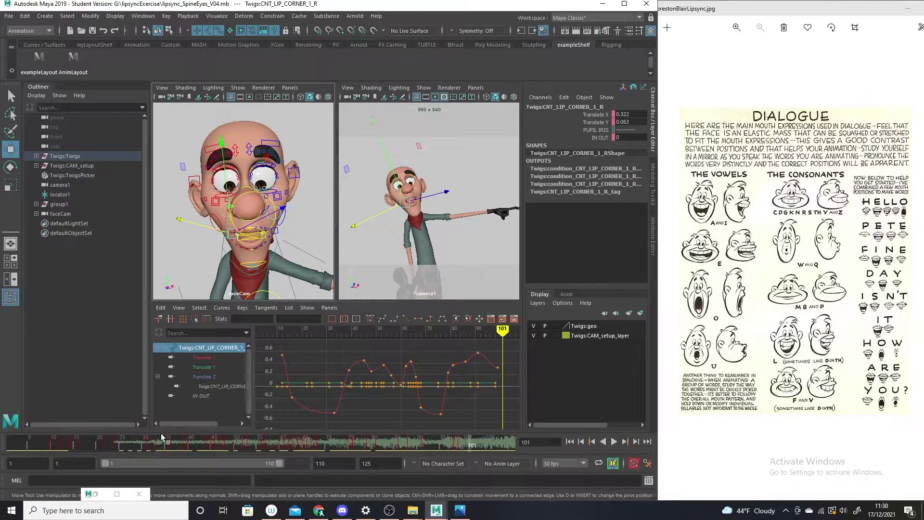
{"action": "key", "text": "alt+v"}
{"action": "key", "text": "Escape"}
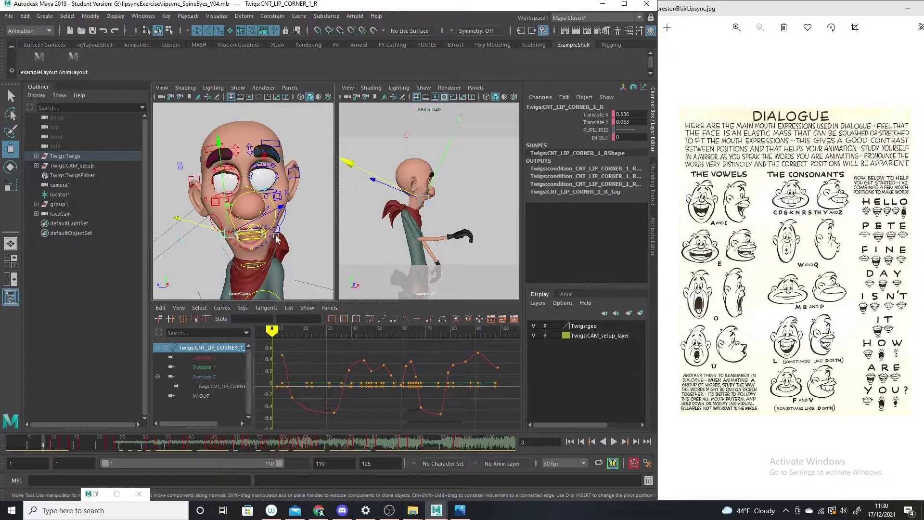
{"action": "left_click", "coordinate": [276, 234], "text": "shift"}
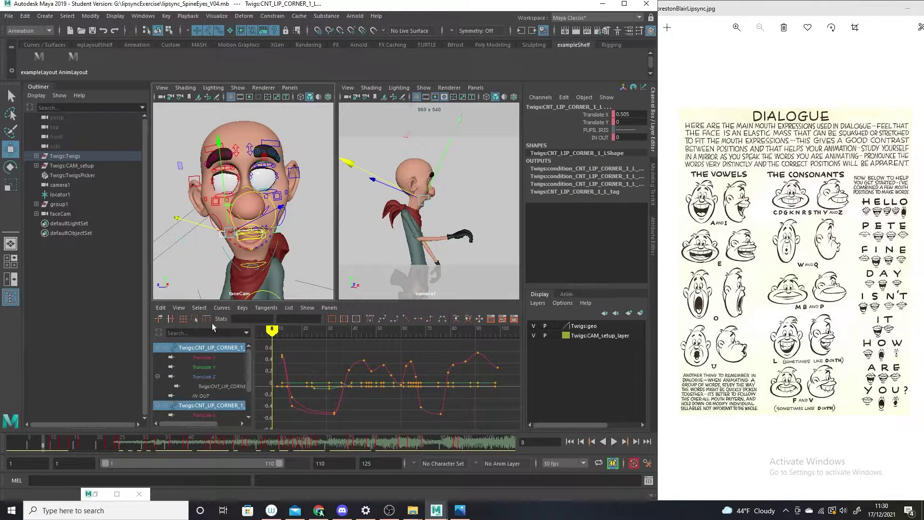
{"action": "key", "text": "alt+v"}
{"action": "key", "text": "Escape"}
- Return to frame 1, select both lip-corner controls, and show only their Translate Y curve
{"action": "left_click", "coordinate": [96, 420]}
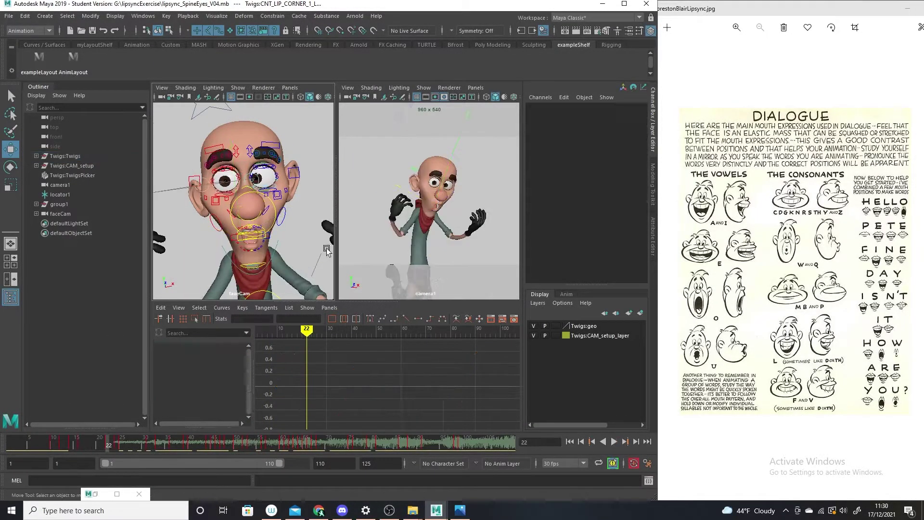
{"action": "left_click", "coordinate": [12, 443]}
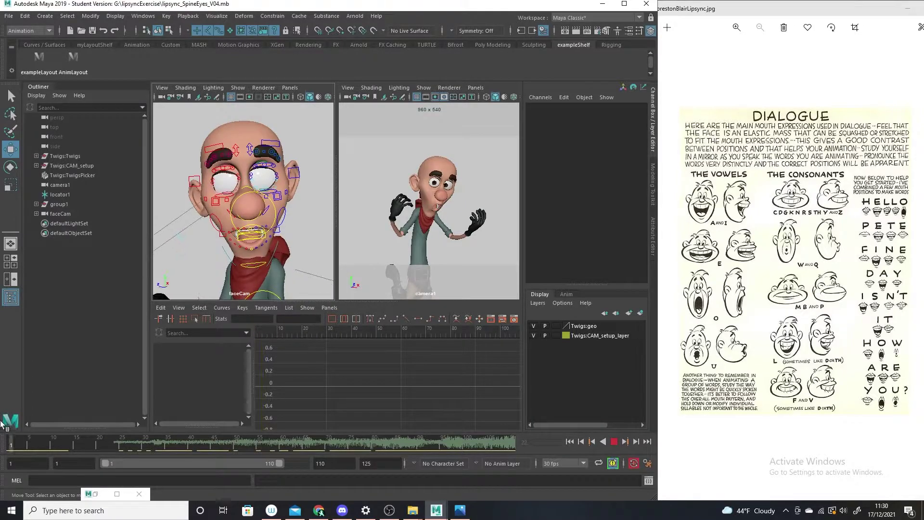
{"action": "left_click", "coordinate": [279, 234]}
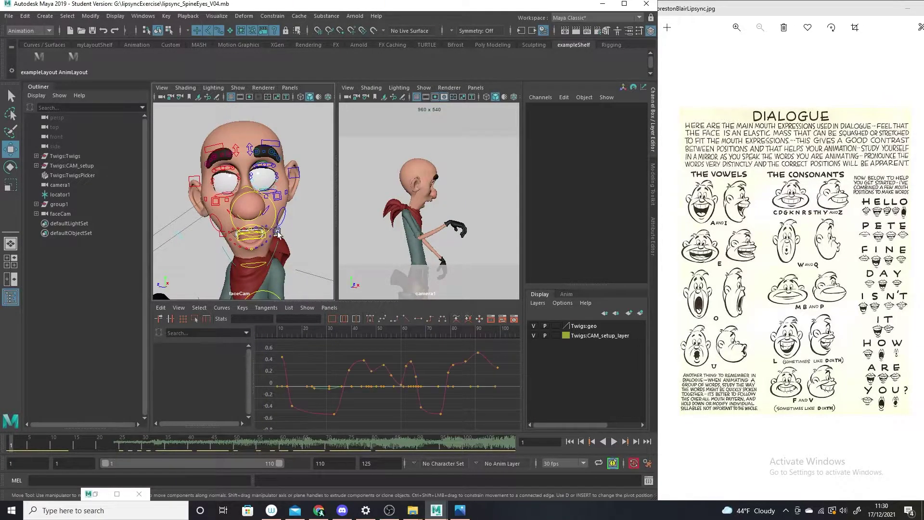
{"action": "left_click", "coordinate": [223, 236], "text": "shift"}
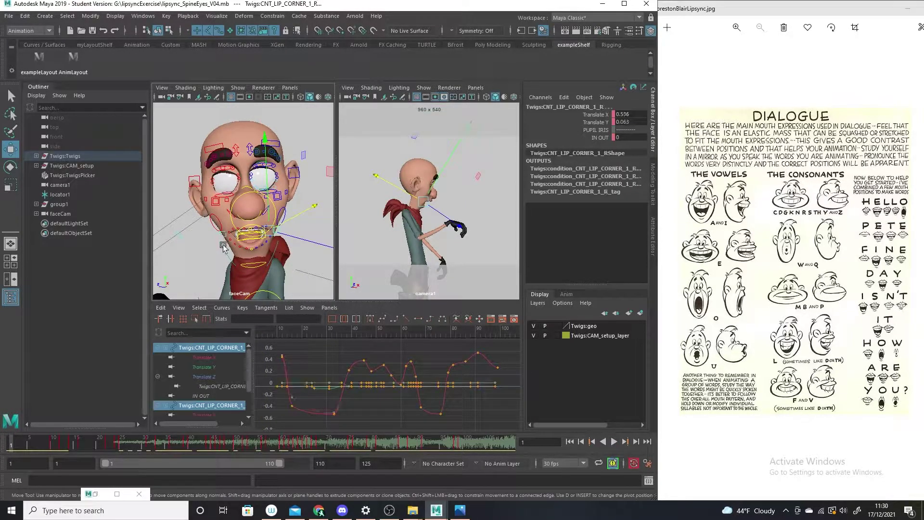
{"action": "left_click", "coordinate": [210, 365]}
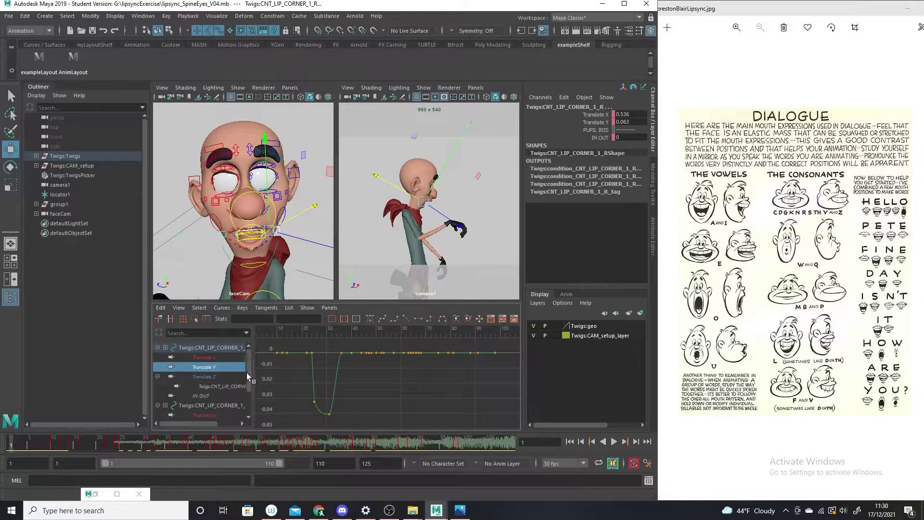
- Add the second control's Translate Y curve and delete all existing Translate Y keys
{"action": "scroll", "coordinate": [248, 377], "scroll_direction": "down", "scroll_amount": 4}
{"action": "left_click", "coordinate": [218, 385], "text": "ctrl"}
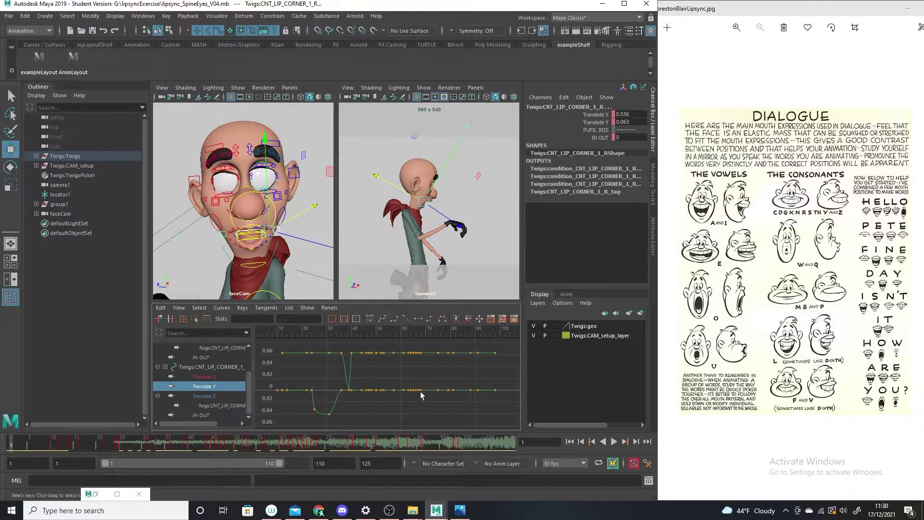
{"action": "scroll", "coordinate": [392, 394], "scroll_direction": "down", "scroll_amount": 2}
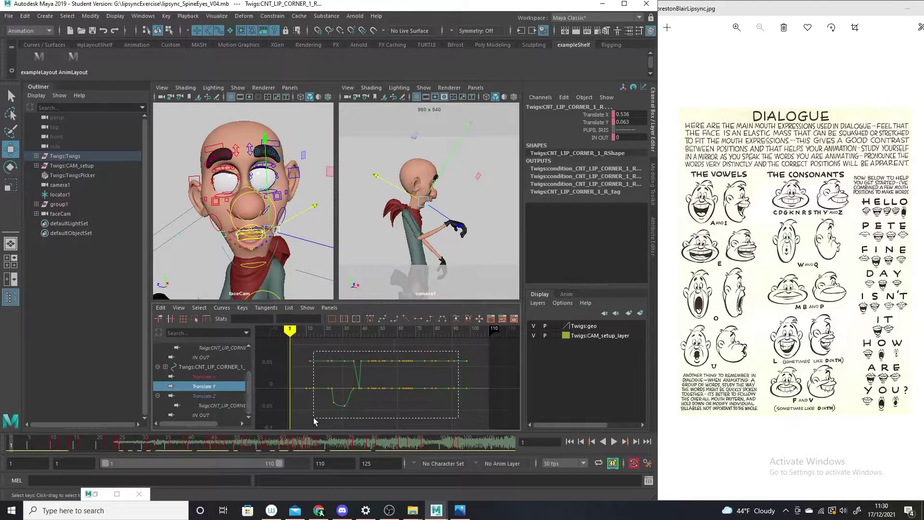
{"action": "left_click_drag", "start_coordinate": [313, 417], "coordinate": [313, 417]}
{"action": "key", "text": "Delete"}
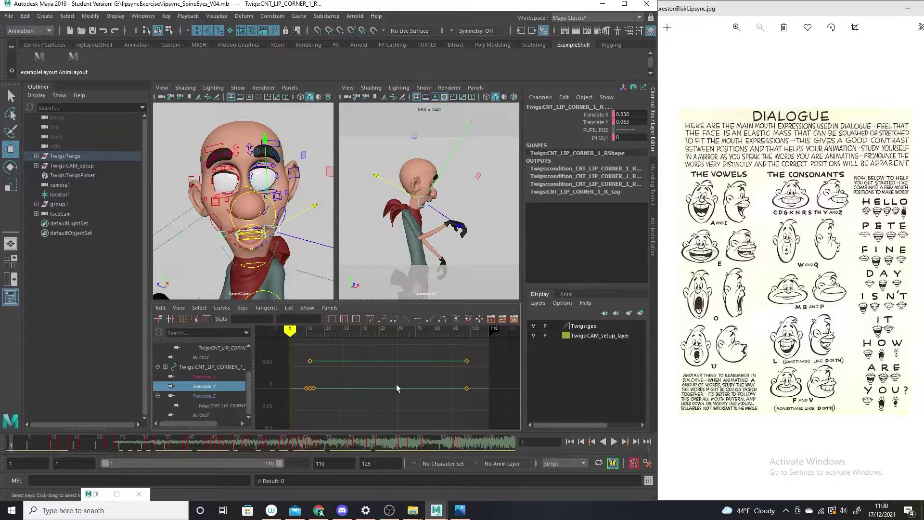
{"action": "left_click_drag", "start_coordinate": [330, 417], "coordinate": [299, 420]}
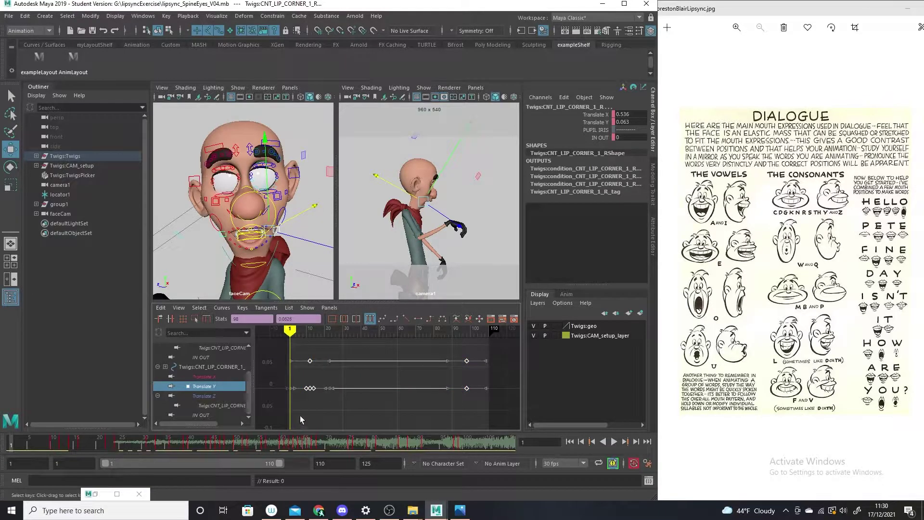
{"action": "key", "text": "Delete"}
- Key both lip corners pulled down at frame 4, then play back and check frames 77–83
{"action": "left_click_drag", "start_coordinate": [290, 330], "coordinate": [295, 330]}
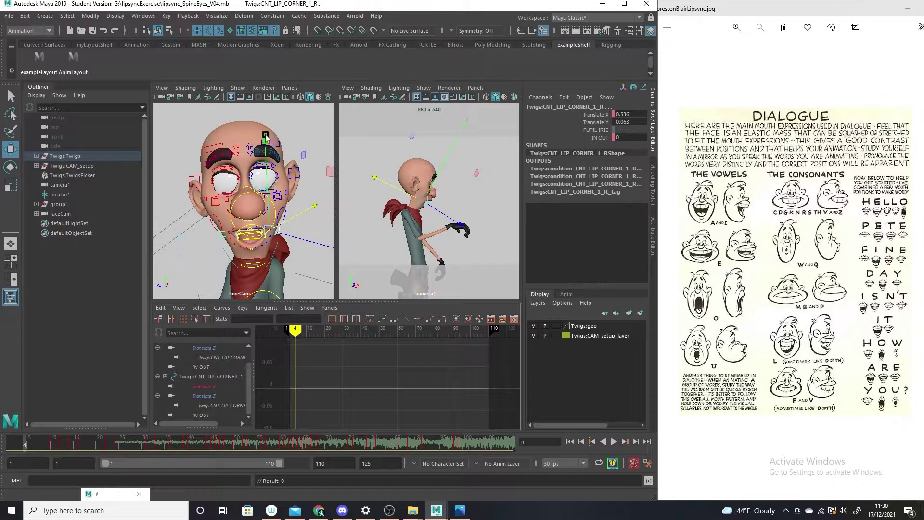
{"action": "left_click_drag", "start_coordinate": [265, 136], "coordinate": [267, 143]}
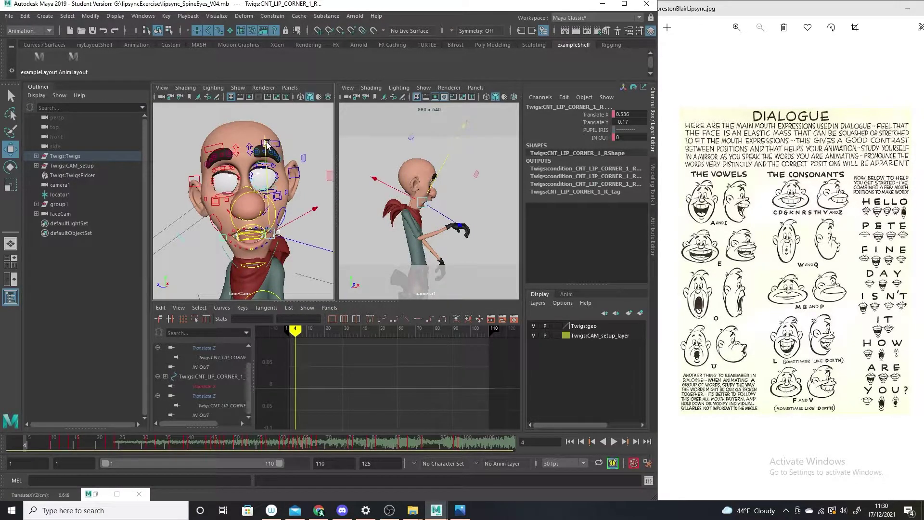
{"action": "key", "text": "s"}
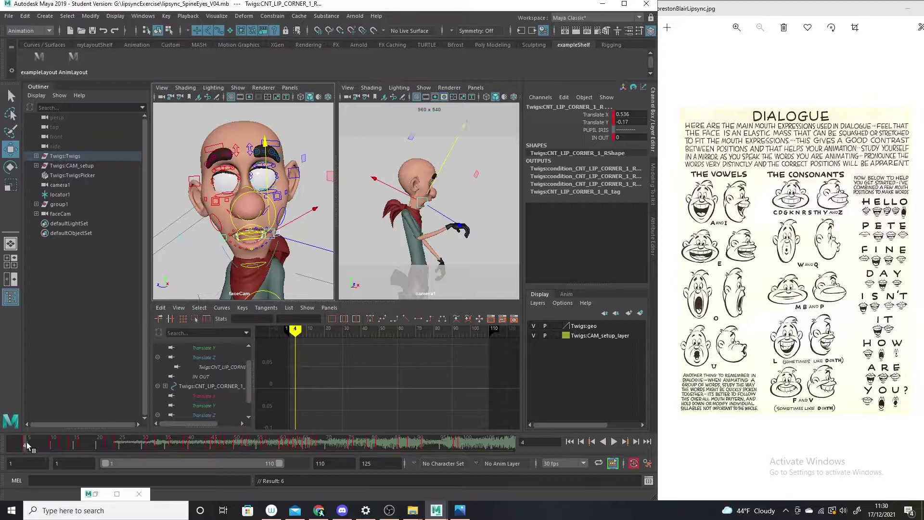
{"action": "key", "text": "alt+v"}
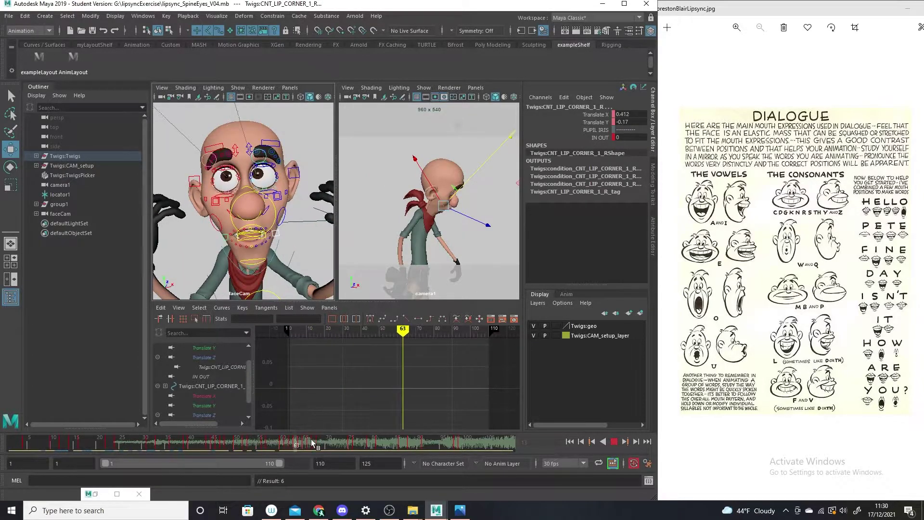
{"action": "left_click_drag", "start_coordinate": [346, 442], "coordinate": [362, 427]}
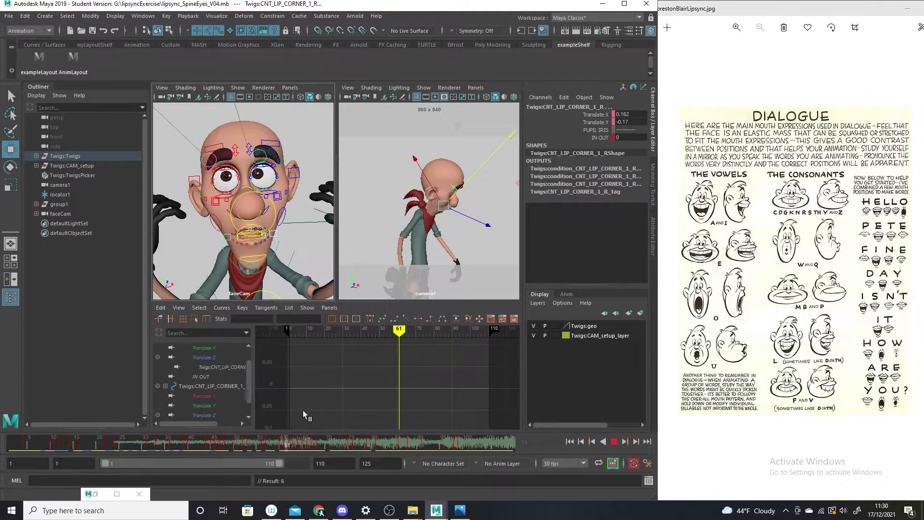
{"action": "mouse_move", "coordinate": [361, 444]}
{"action": "left_mouse_down"}
{"action": "mouse_move", "coordinate": [387, 443]}
{"action": "mouse_move", "coordinate": [374, 444]}
{"action": "left_mouse_up"}
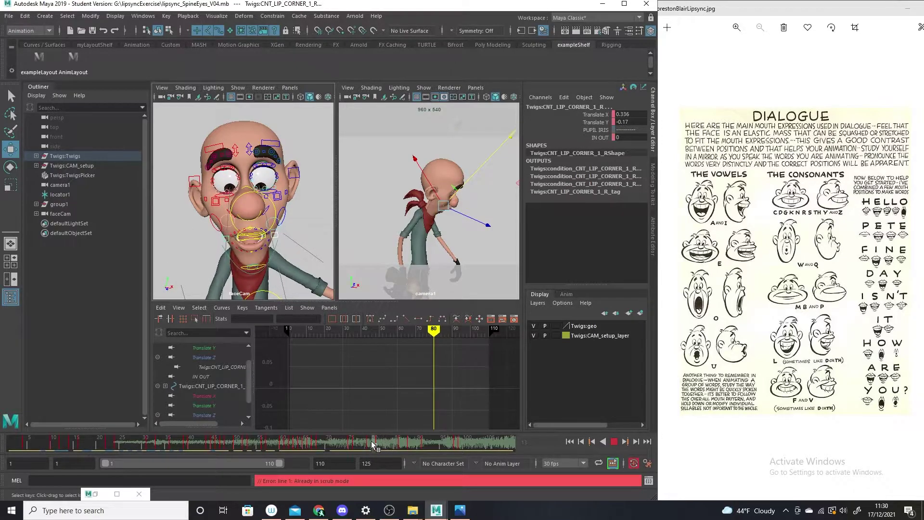
- Select the jaw control and shift its frame-83 Rotate X key one frame later
{"action": "left_click", "coordinate": [226, 258]}
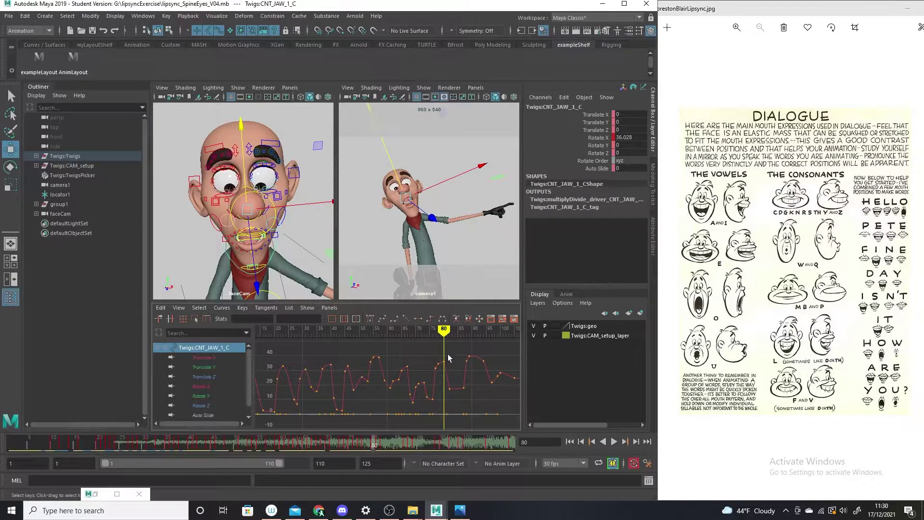
{"action": "left_click_drag", "start_coordinate": [441, 392], "coordinate": [442, 392]}
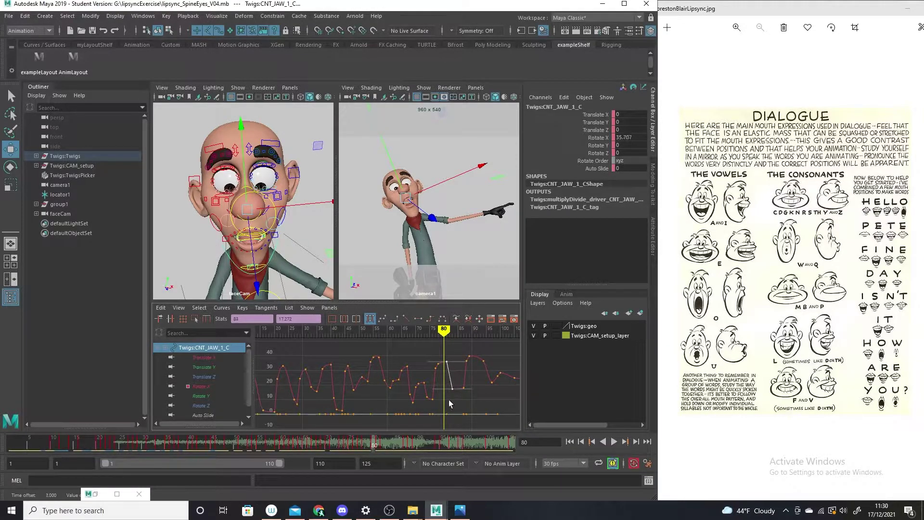
{"action": "left_click_drag", "start_coordinate": [443, 330], "coordinate": [449, 349]}
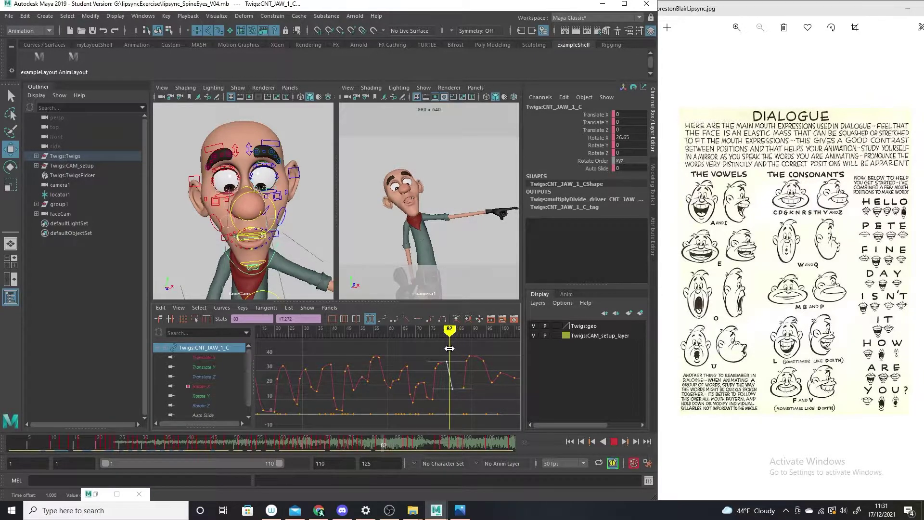
{"action": "middle_click_drag", "start_coordinate": [451, 374], "coordinate": [458, 356], "text": "shift"}
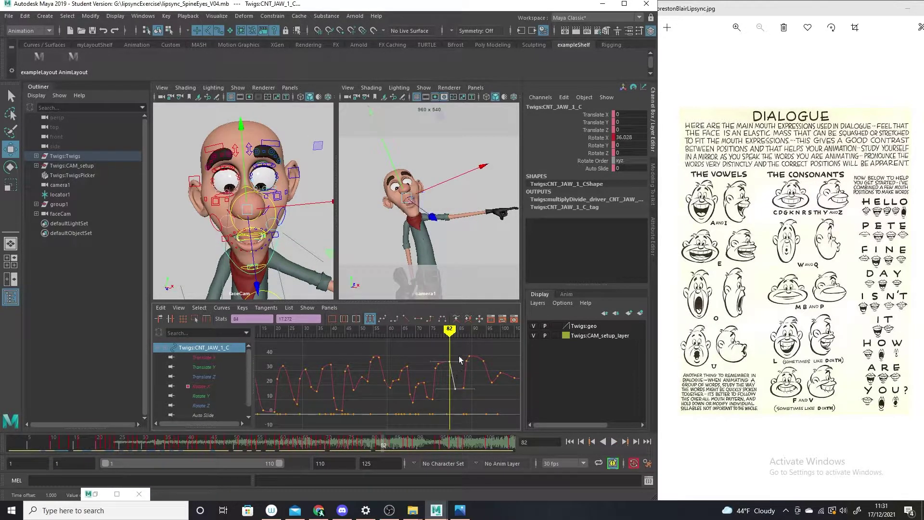
{"action": "mouse_move", "coordinate": [446, 338]}
{"action": "left_mouse_down"}
{"action": "mouse_move", "coordinate": [458, 338]}
{"action": "mouse_move", "coordinate": [452, 332]}
{"action": "left_mouse_up"}
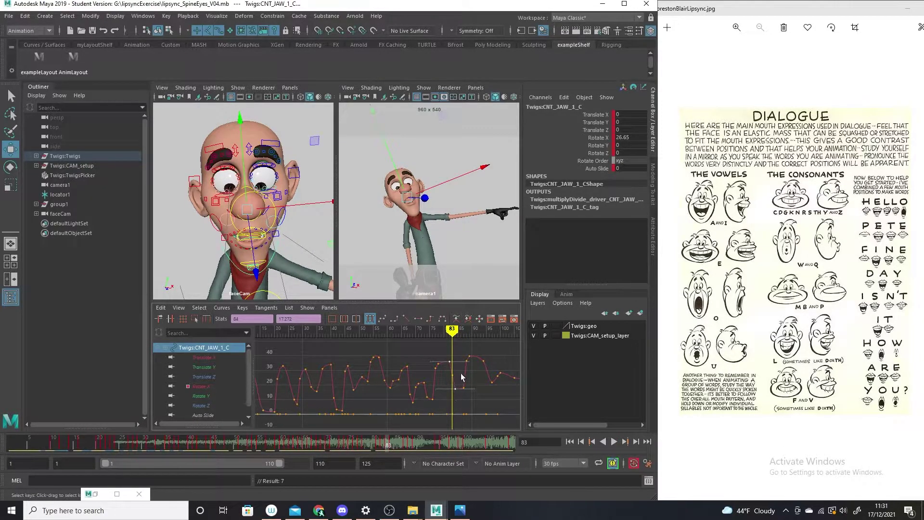
- Raise the frame-83 jaw key to about 36.7 and inspect the frame-87 key
{"action": "left_click", "coordinate": [448, 390]}
{"action": "middle_click_drag", "start_coordinate": [450, 387], "coordinate": [450, 374]}
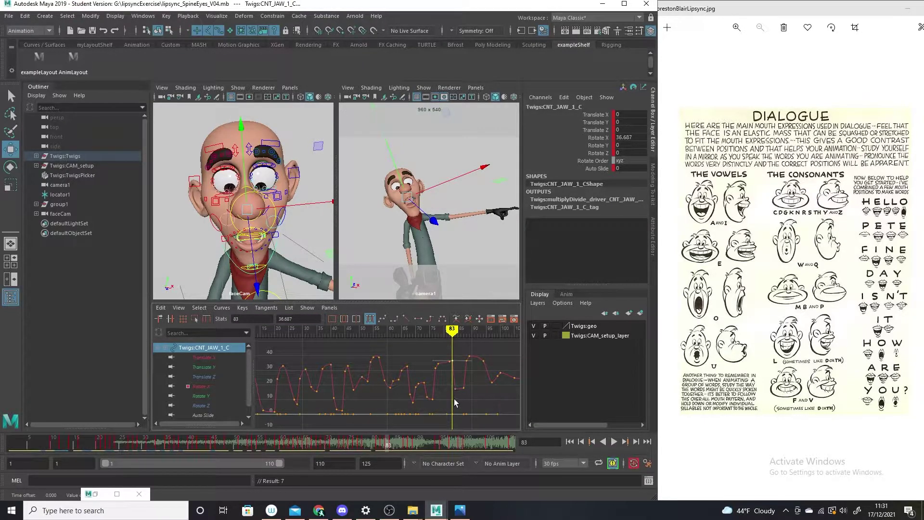
{"action": "left_click", "coordinate": [449, 365]}
{"action": "left_click", "coordinate": [454, 383]}
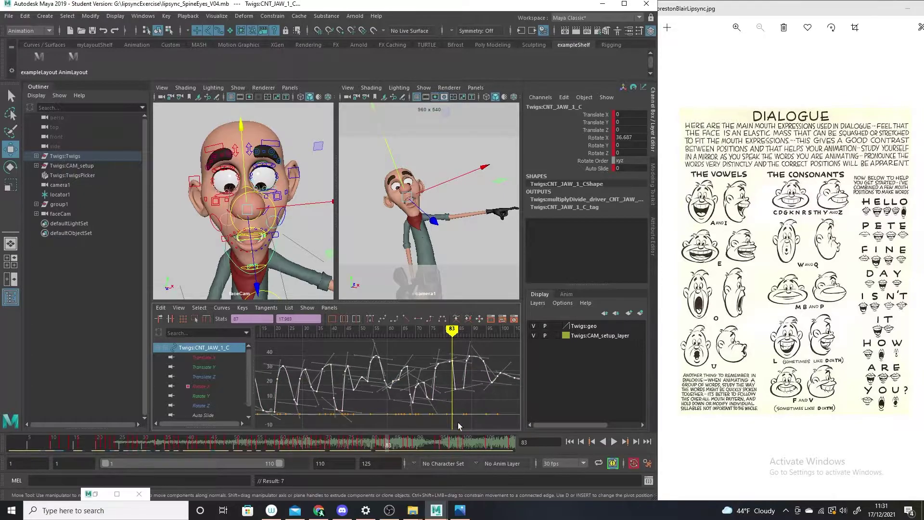
{"action": "left_click", "coordinate": [458, 403]}
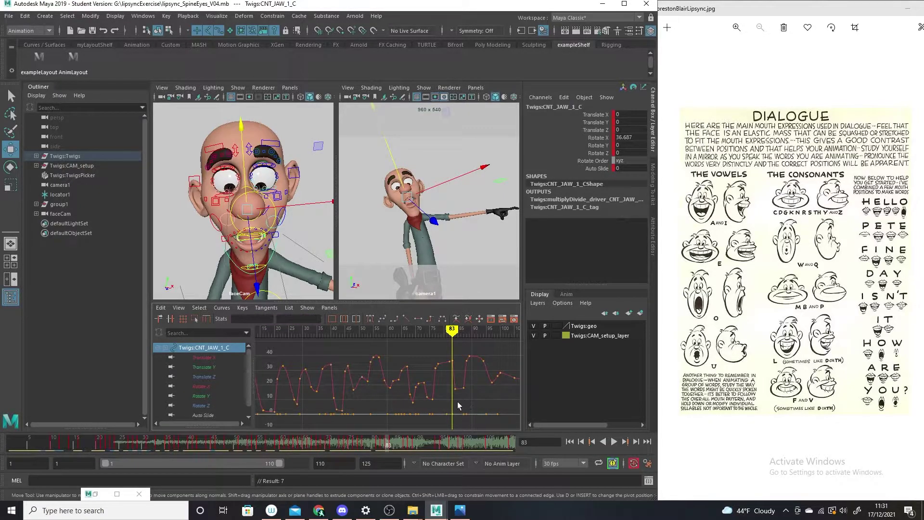
- Zoom the graph around frame 83 and move the jaw keys at frames 83–84 one frame later
{"action": "scroll", "coordinate": [455, 407], "scroll_direction": "up", "scroll_amount": 5}
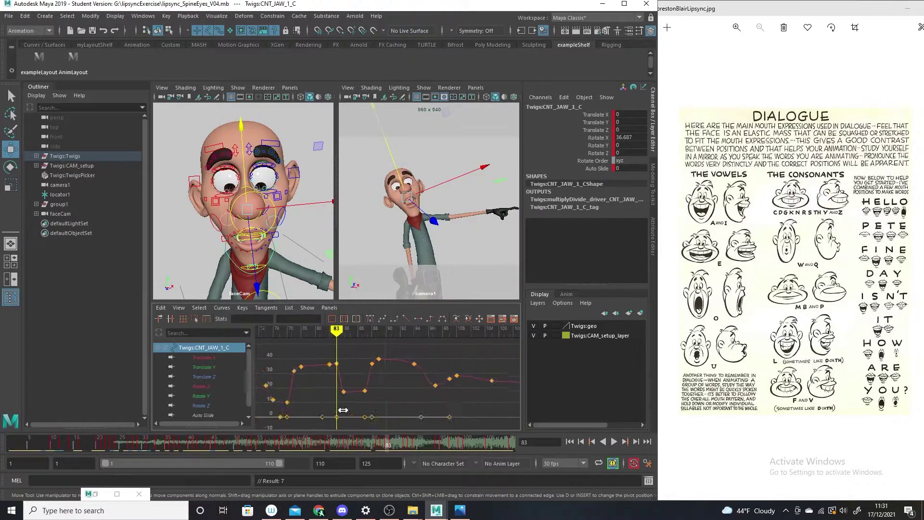
{"action": "middle_click_drag", "start_coordinate": [452, 407], "coordinate": [339, 390], "text": "alt"}
{"action": "left_click_drag", "start_coordinate": [339, 355], "coordinate": [313, 408]}
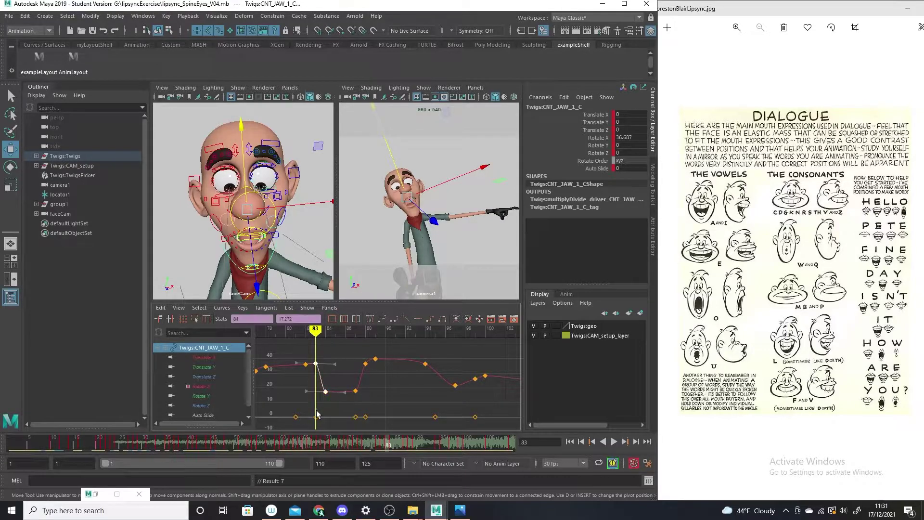
{"action": "middle_click_drag", "start_coordinate": [333, 404], "coordinate": [337, 404], "text": "shift"}
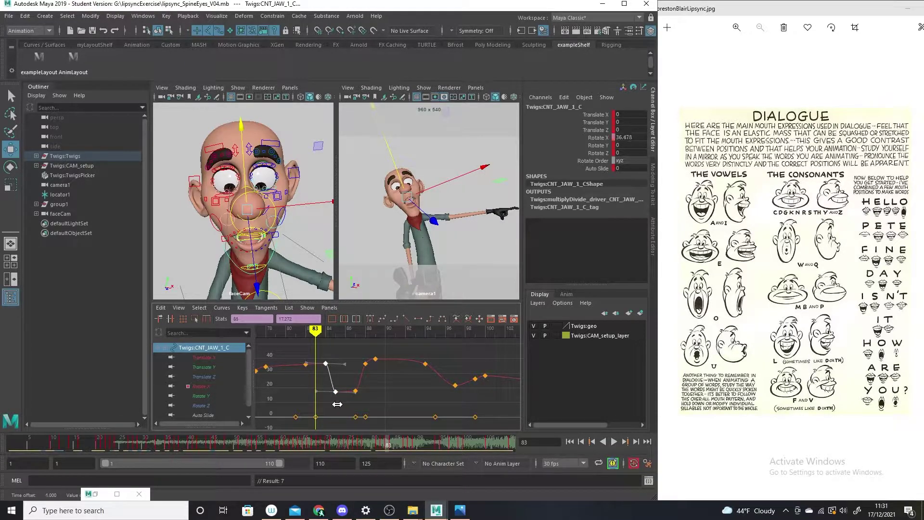
{"action": "mouse_move", "coordinate": [319, 327]}
{"action": "left_mouse_down"}
{"action": "mouse_move", "coordinate": [288, 328]}
{"action": "mouse_move", "coordinate": [315, 328]}
{"action": "mouse_move", "coordinate": [307, 365]}
{"action": "left_mouse_up"}
- Raise the frame-84 jaw key slightly and delete the frame-82 key
{"action": "left_click_drag", "start_coordinate": [319, 374], "coordinate": [315, 381]}
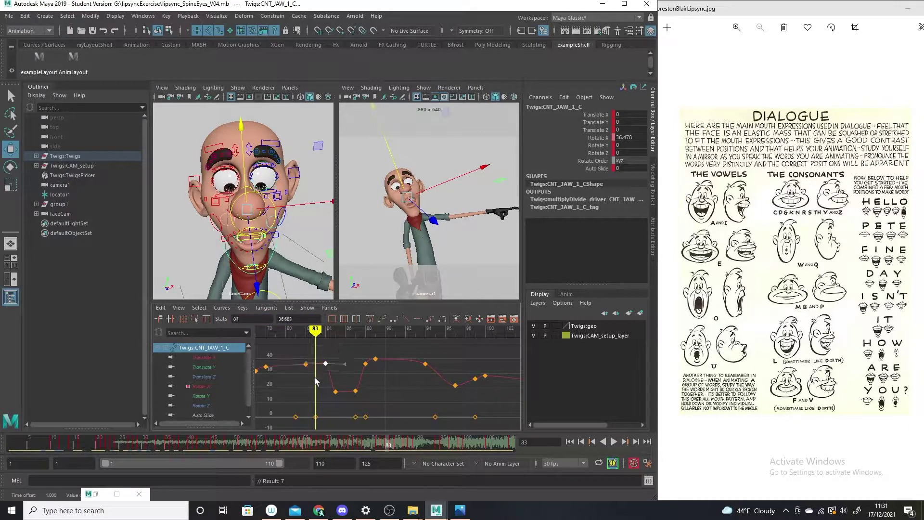
{"action": "middle_click_drag", "start_coordinate": [324, 374], "coordinate": [323, 372]}
{"action": "left_click", "coordinate": [305, 364]}
{"action": "key", "text": "Delete"}
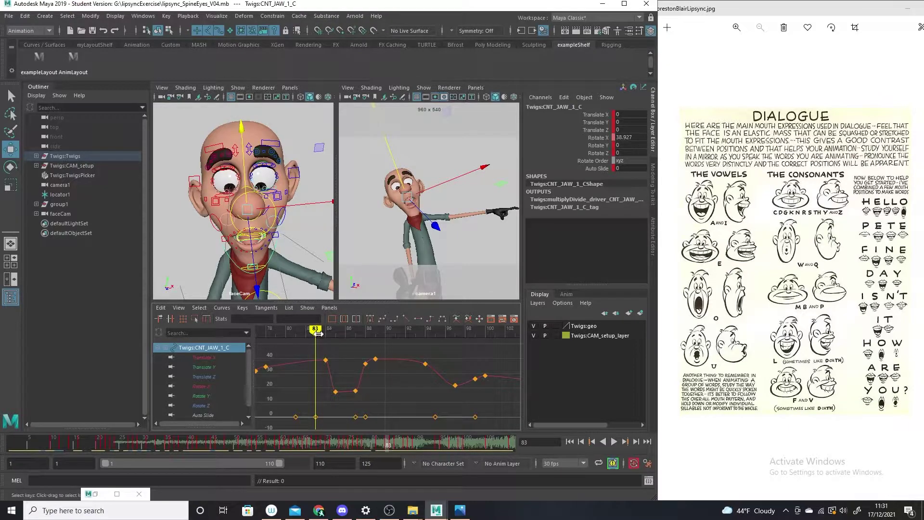
{"action": "left_click_drag", "start_coordinate": [318, 333], "coordinate": [523, 375]}
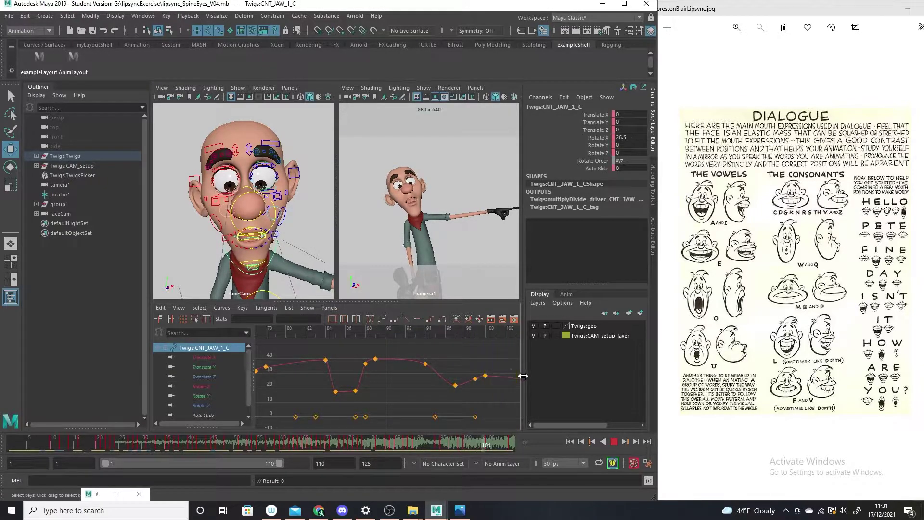
- Lower the jaw's Rotate X key near frame 28 to about 3.6, then replay the animation
{"action": "key", "text": "Escape"}
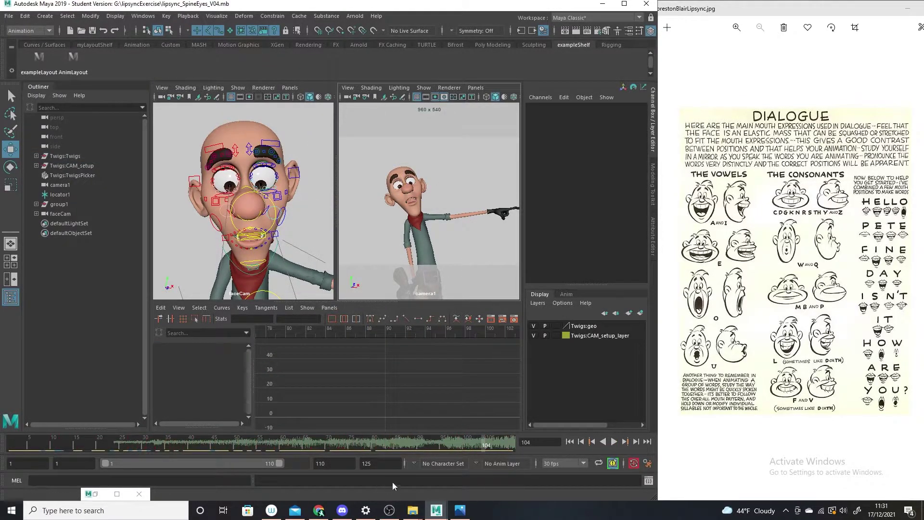
{"action": "key", "text": "alt+v"}
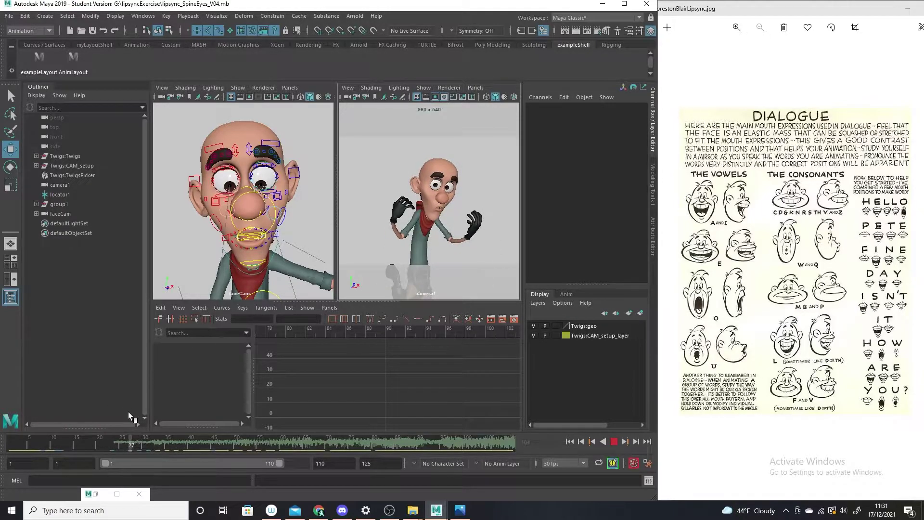
{"action": "key", "text": "Escape"}
{"action": "left_click", "coordinate": [278, 250]}
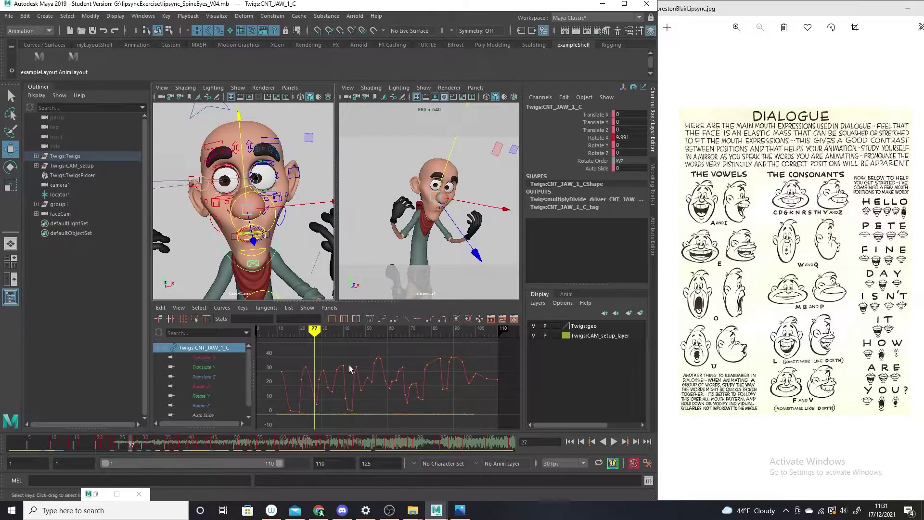
{"action": "left_click", "coordinate": [321, 399]}
{"action": "middle_click_drag", "start_coordinate": [321, 398], "coordinate": [322, 390]}
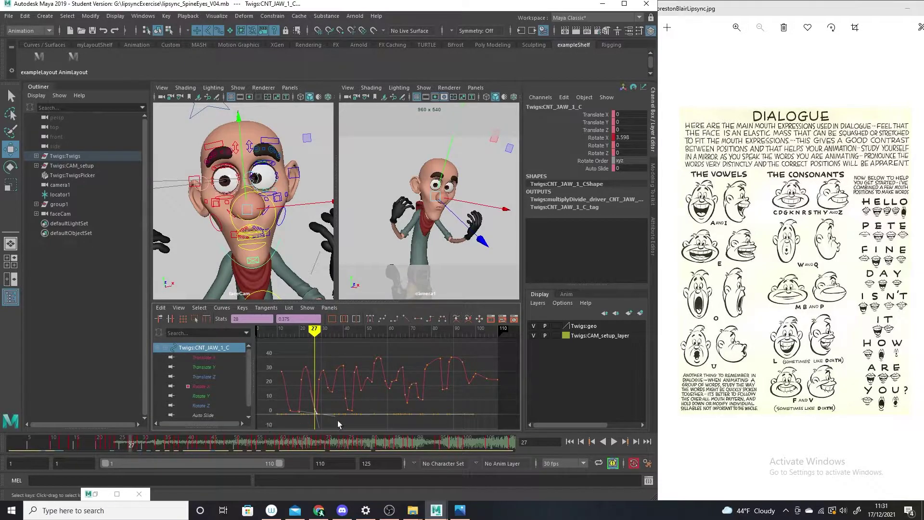
{"action": "right_click_drag", "start_coordinate": [337, 420], "coordinate": [414, 406], "text": "alt"}
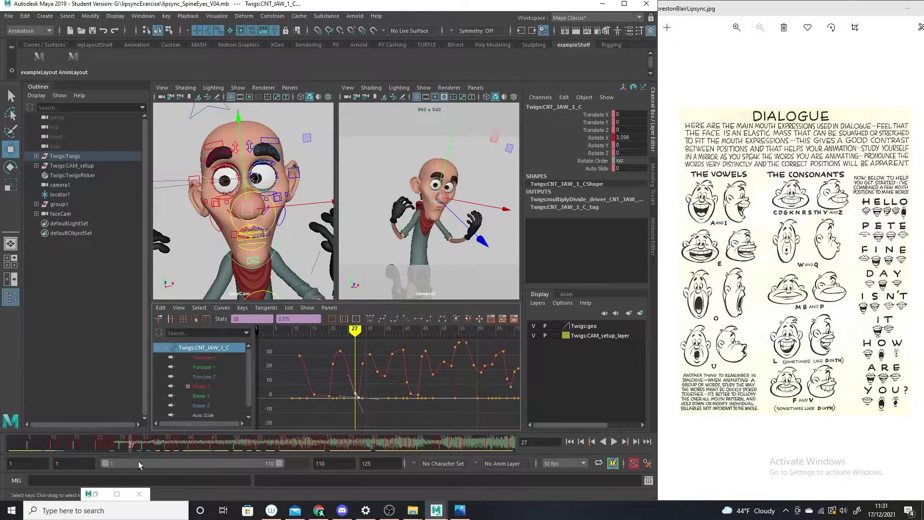
{"action": "key", "text": "alt+v"}
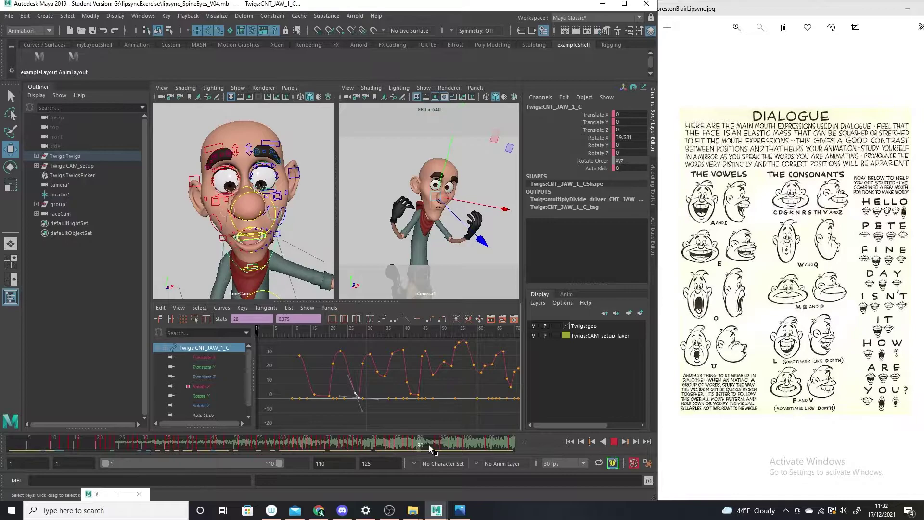
{"action": "key", "text": "alt+v"}
{"action": "left_click", "coordinate": [501, 250]}
{"action": "key", "text": "space"}
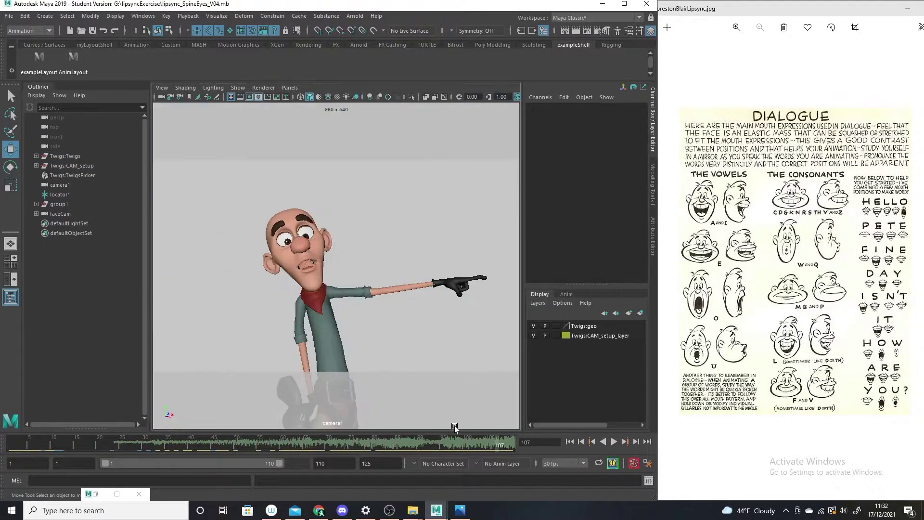
{"action": "left_click_drag", "start_coordinate": [226, 446], "coordinate": [11, 446]}
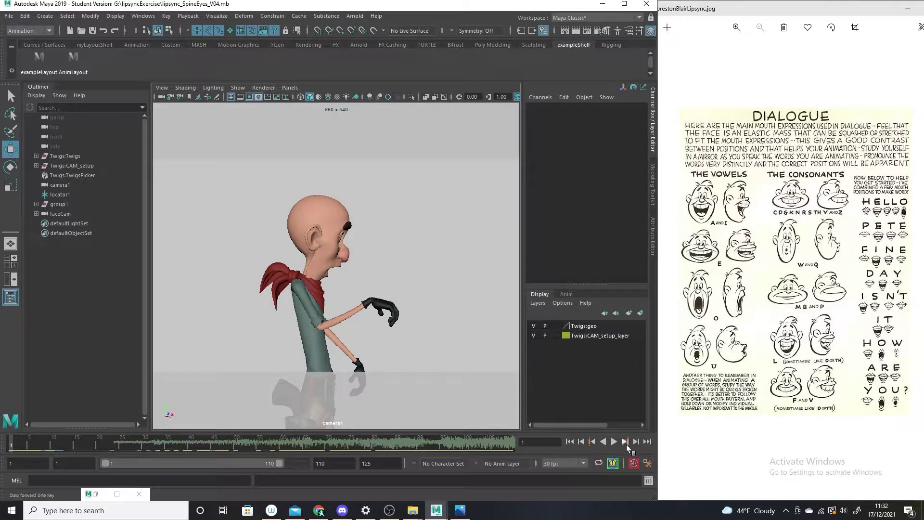
{"action": "left_click", "coordinate": [611, 441]}
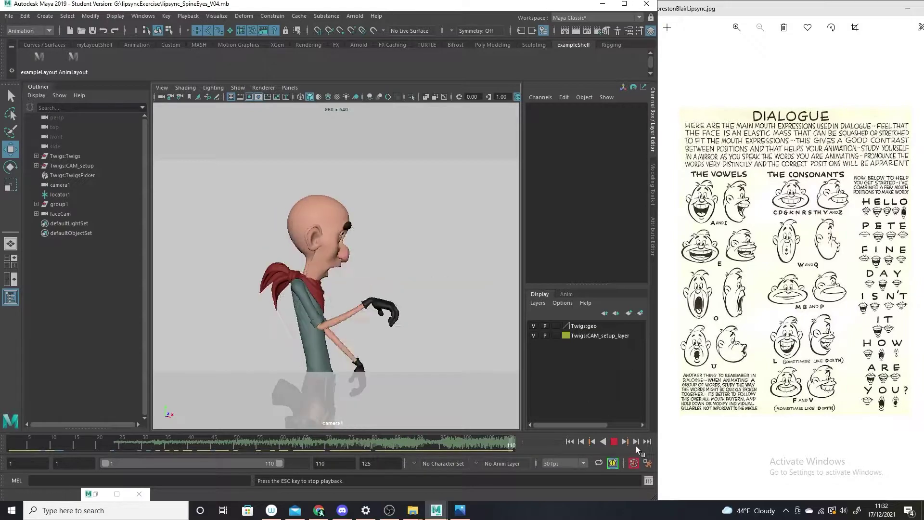
{"action": "left_click", "coordinate": [614, 442]}
{"action": "key", "text": "space"}
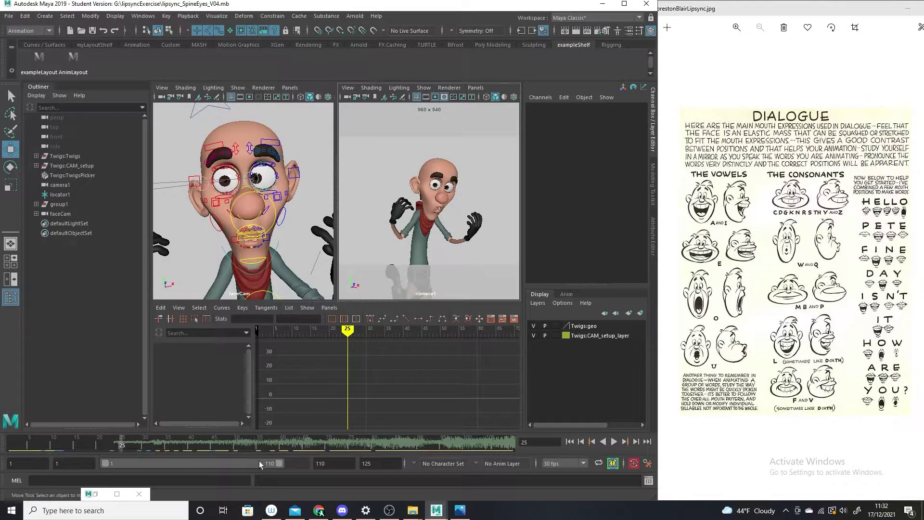
{"action": "left_click", "coordinate": [388, 511]}
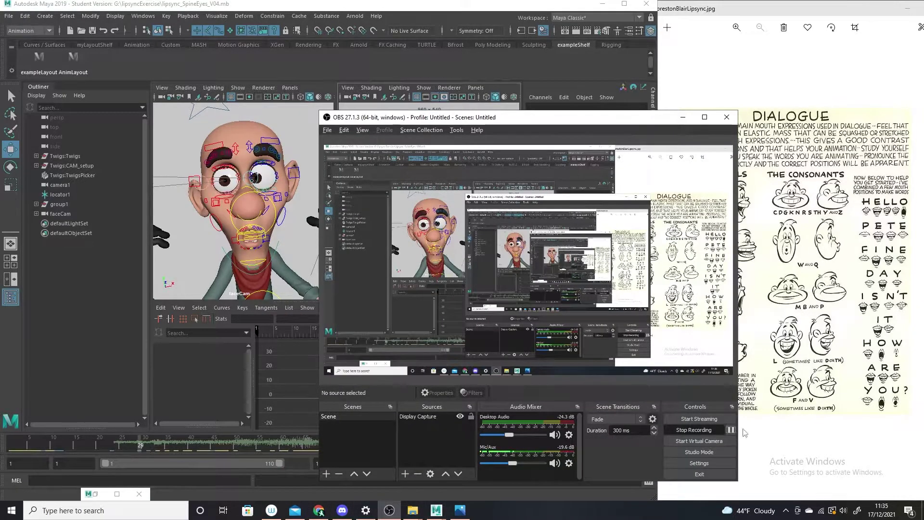
{"action": "left_click", "coordinate": [682, 117]}
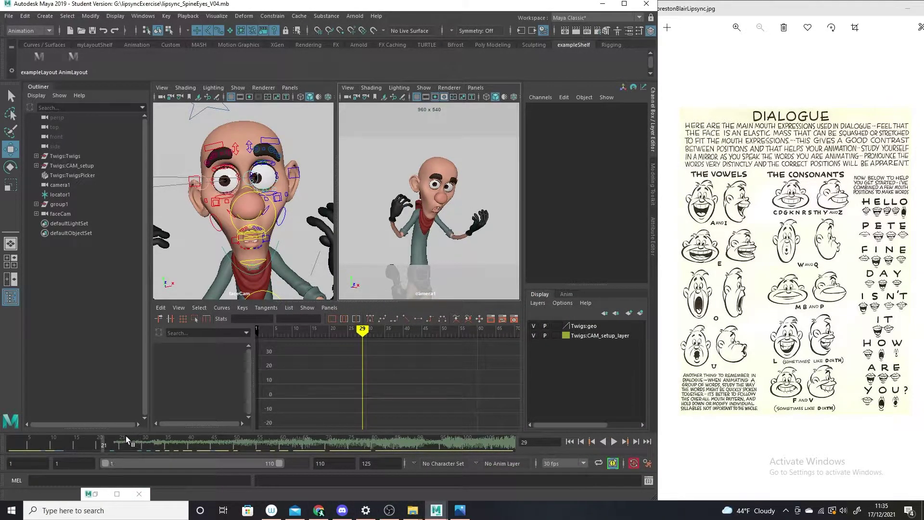
{"action": "left_click_drag", "start_coordinate": [125, 435], "coordinate": [419, 450]}
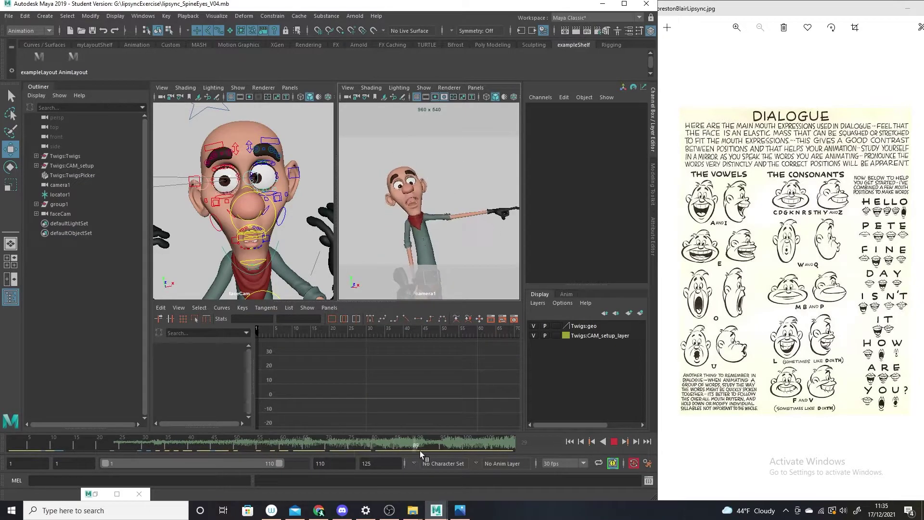
{"action": "left_click_drag", "start_coordinate": [122, 437], "coordinate": [164, 438]}
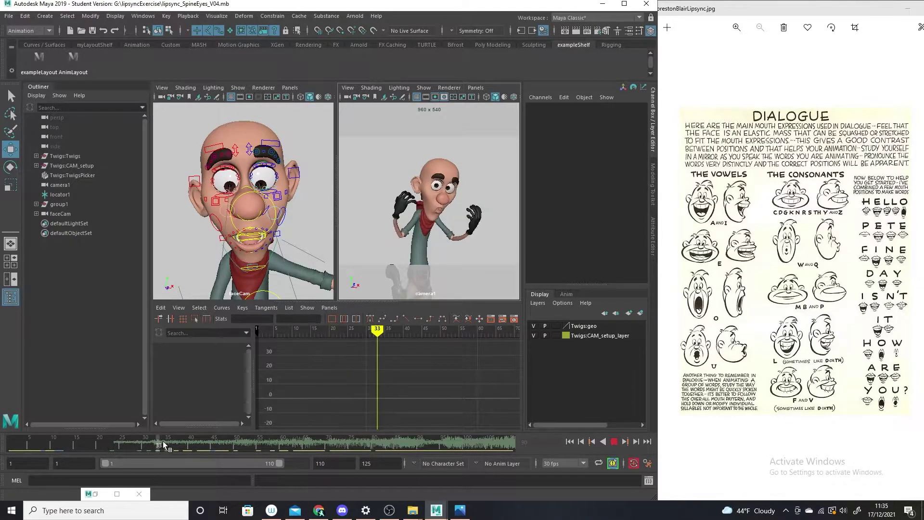
{"action": "left_click", "coordinate": [389, 510]}
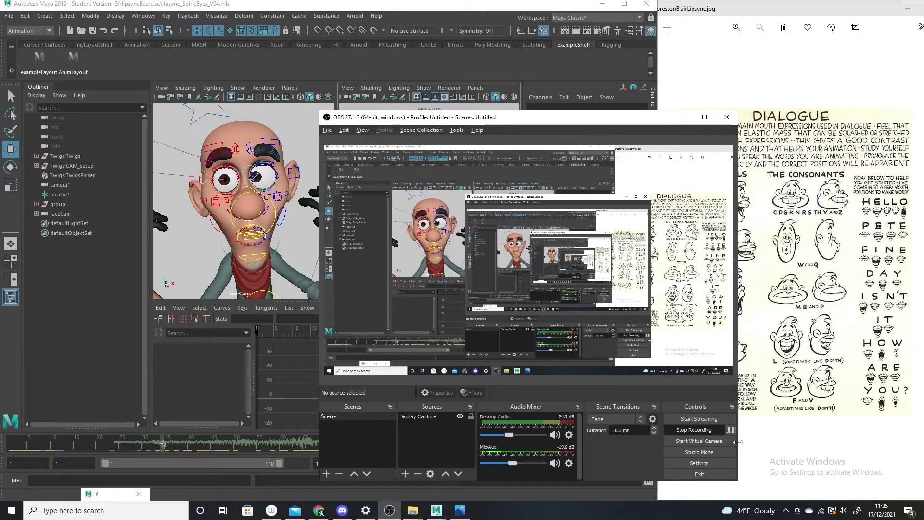
{"action": "left_click", "coordinate": [683, 117]}
{"action": "left_click_drag", "start_coordinate": [31, 448], "coordinate": [286, 454]}
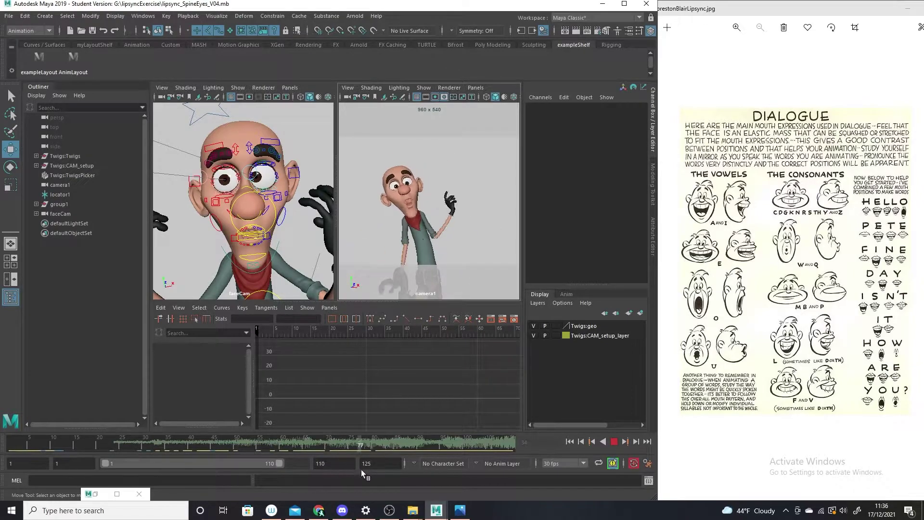
- Play the lip sync from frame 21 to 46, then select CNT_TOP_LIP_1_C in the faceCam view
{"action": "left_click_drag", "start_coordinate": [286, 454], "coordinate": [508, 495]}
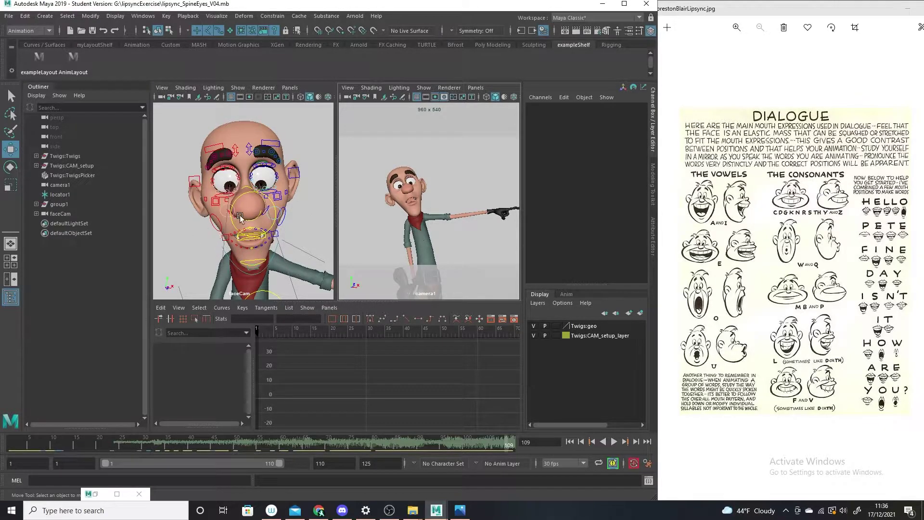
{"action": "left_click", "coordinate": [102, 448]}
{"action": "key", "text": "alt+v"}
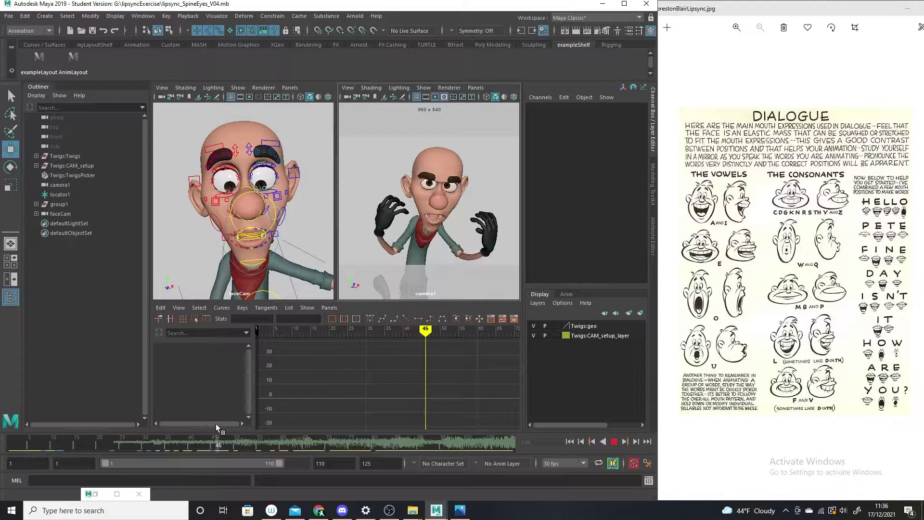
{"action": "key", "text": "alt+v"}
{"action": "left_click", "coordinate": [297, 243]}
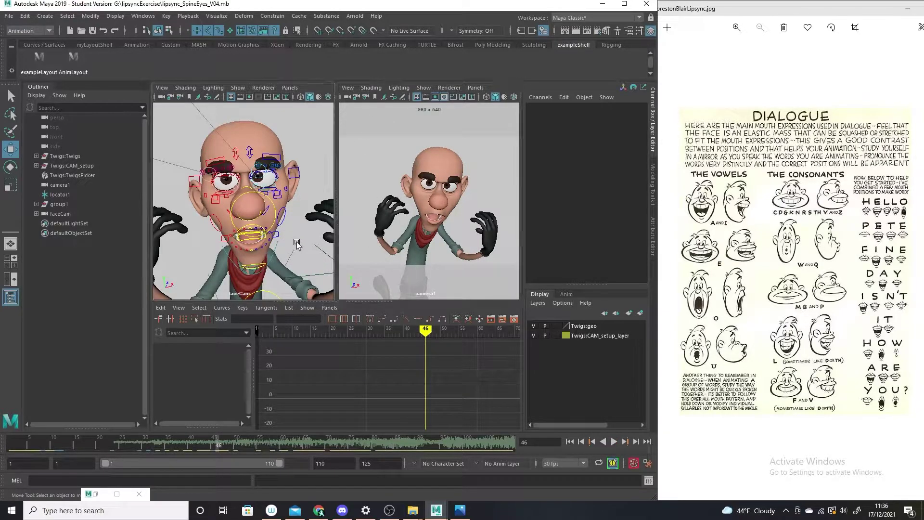
{"action": "left_click", "coordinate": [249, 228]}
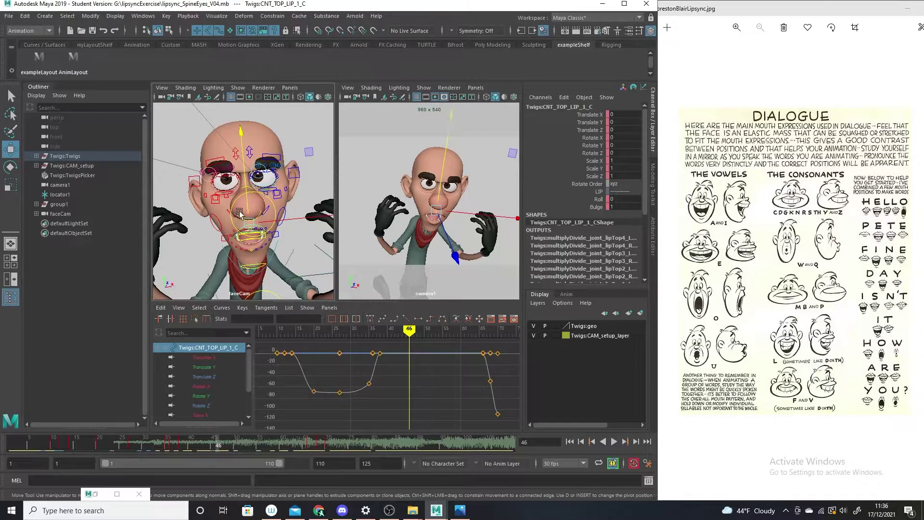
- Drag CNT_JAW_1_C's frame-46 Rotate X key down to about 26, then reselect CNT_TOP_LIP_1_C
{"action": "left_click", "coordinate": [270, 261]}
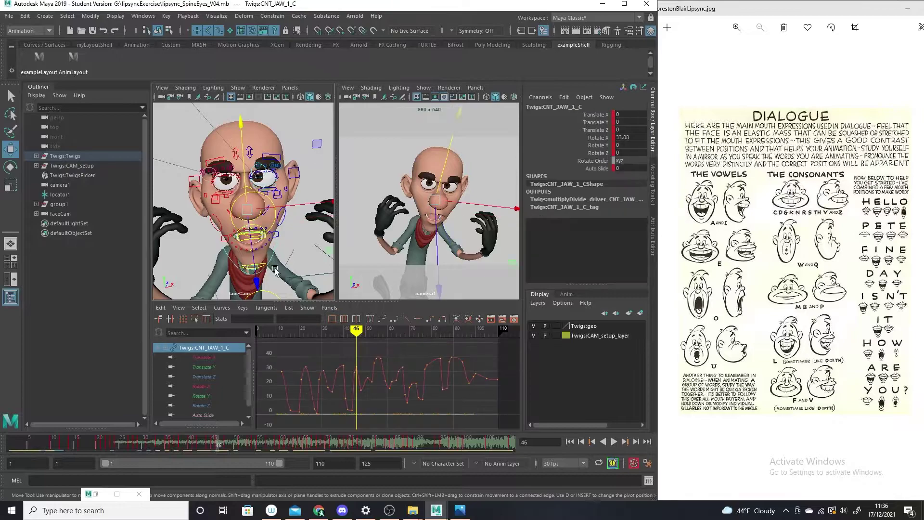
{"action": "mouse_move", "coordinate": [365, 388]}
{"action": "right_mouse_down", "text": "alt"}
{"action": "mouse_move", "coordinate": [375, 389]}
{"action": "mouse_move", "coordinate": [344, 364]}
{"action": "right_mouse_up", "text": "alt"}
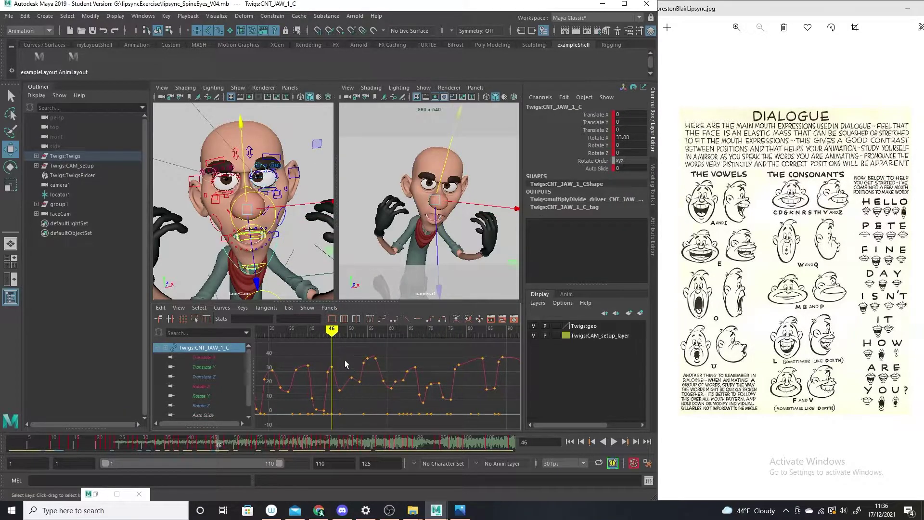
{"action": "left_click_drag", "start_coordinate": [325, 375], "coordinate": [325, 375]}
{"action": "middle_click_drag", "start_coordinate": [329, 364], "coordinate": [329, 371]}
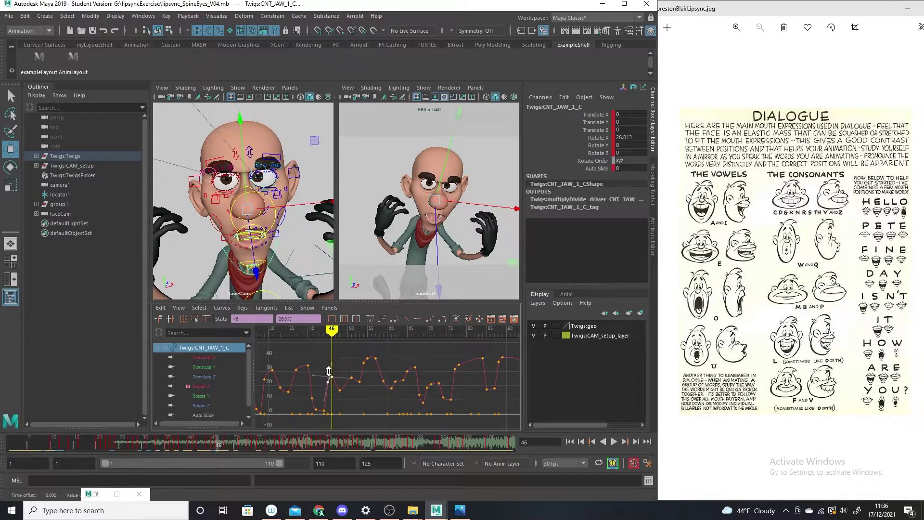
{"action": "left_click", "coordinate": [309, 254]}
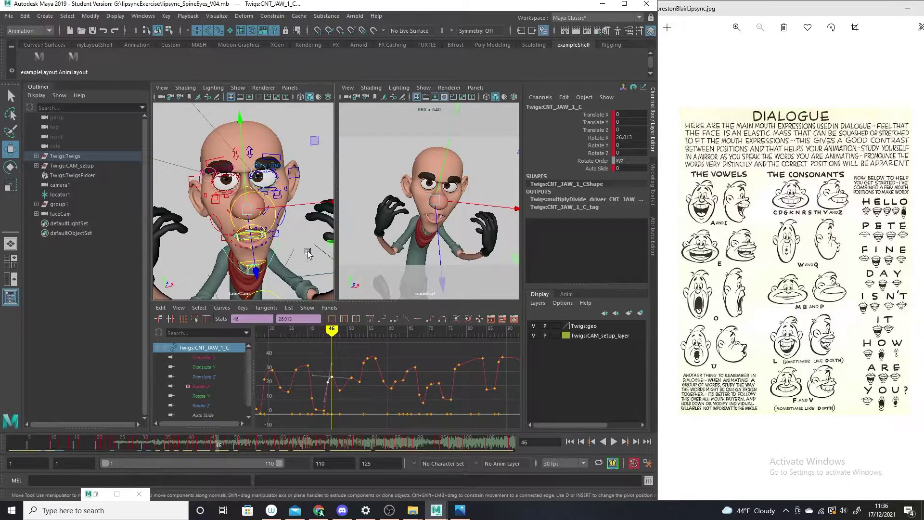
{"action": "left_click", "coordinate": [255, 230]}
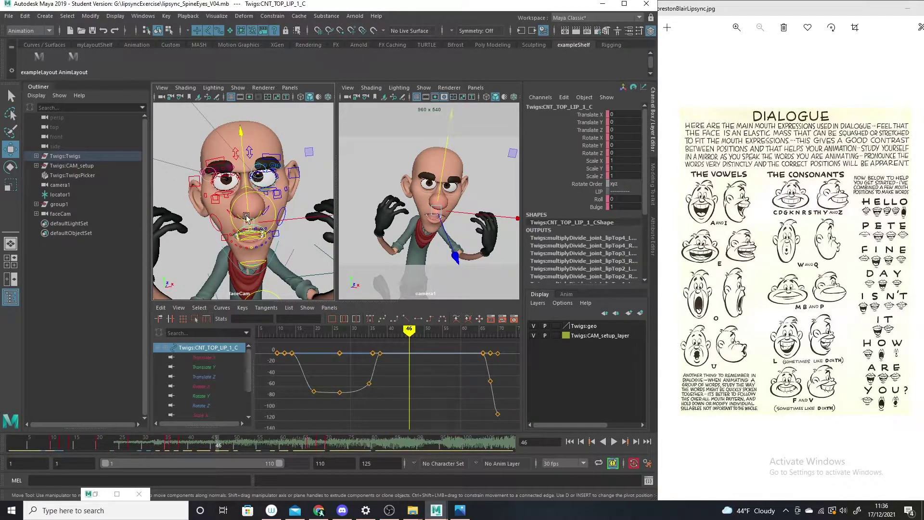
- Key the top lip raised at frame 46 and lowered at frame 49
{"action": "left_click_drag", "start_coordinate": [249, 201], "coordinate": [244, 197]}
{"action": "key", "text": "s"}
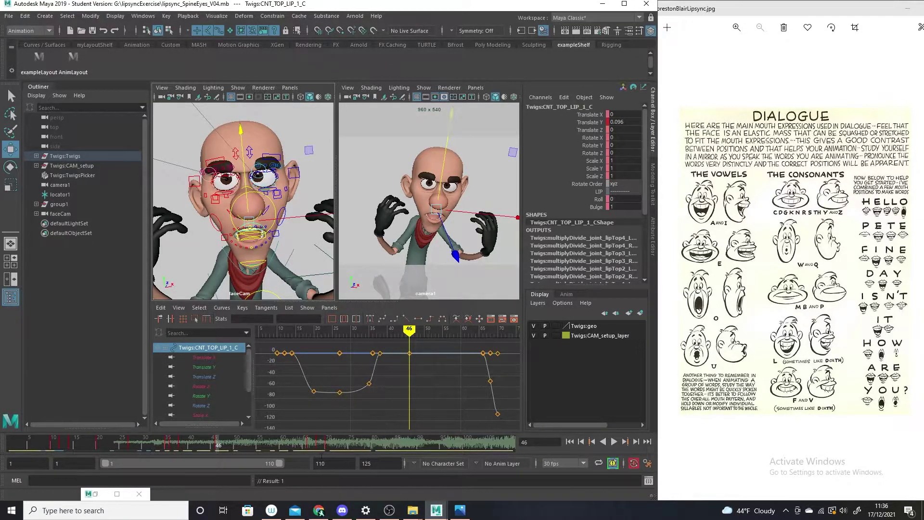
{"action": "left_click_drag", "start_coordinate": [219, 447], "coordinate": [232, 446]}
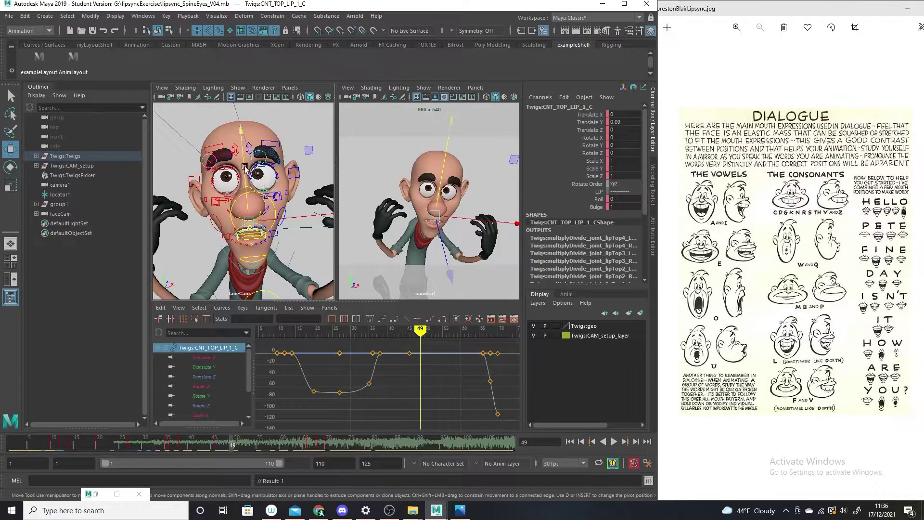
{"action": "left_click_drag", "start_coordinate": [245, 167], "coordinate": [243, 169]}
{"action": "key", "text": "s"}
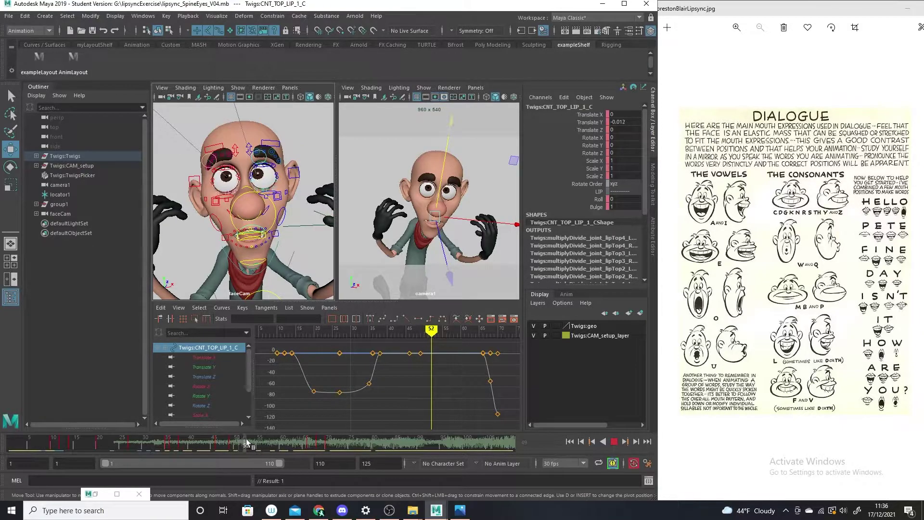
- At frame 53, raise the top lip to about 0.24 and pull the bottom lip down
{"action": "left_click_drag", "start_coordinate": [234, 445], "coordinate": [251, 445]}
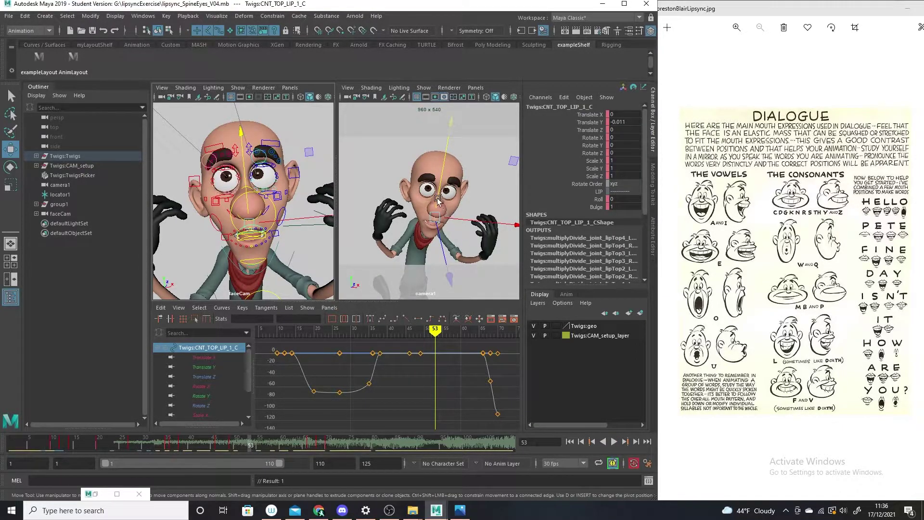
{"action": "left_click_drag", "start_coordinate": [437, 198], "coordinate": [434, 209]}
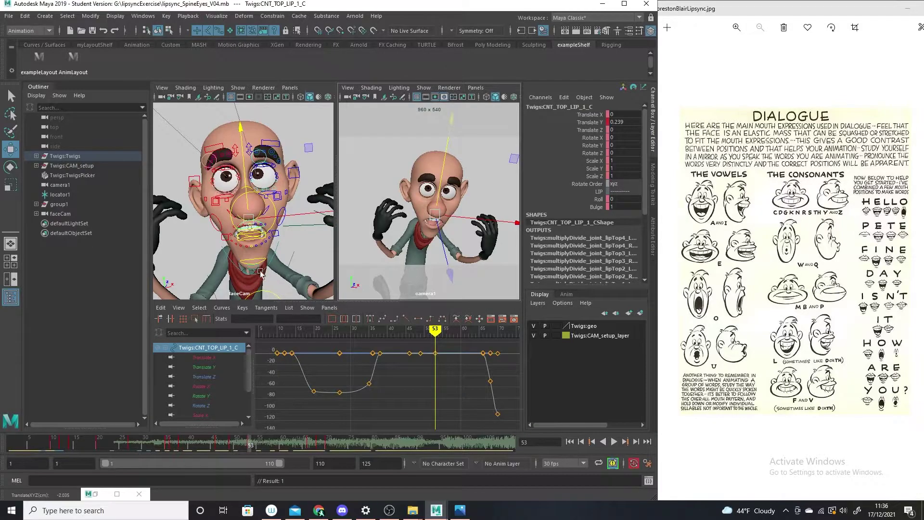
{"action": "left_click", "coordinate": [257, 254]}
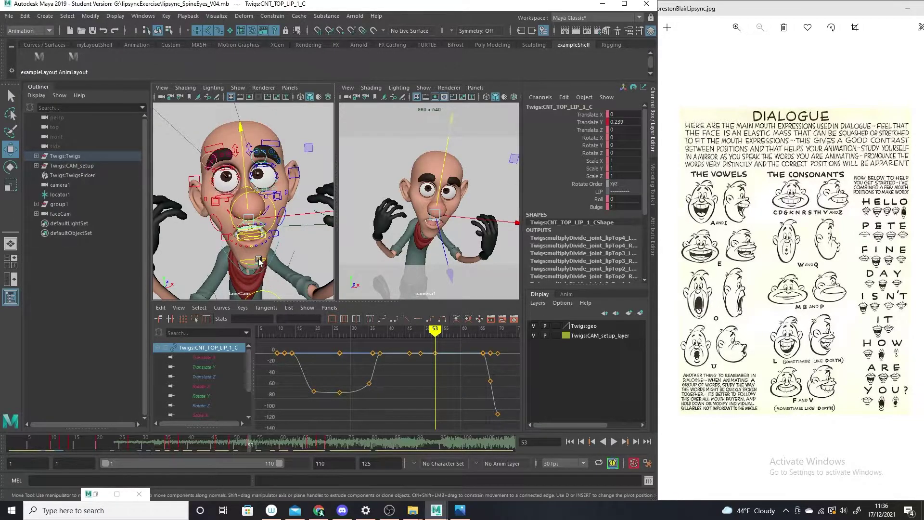
{"action": "left_click_drag", "start_coordinate": [248, 190], "coordinate": [247, 193]}
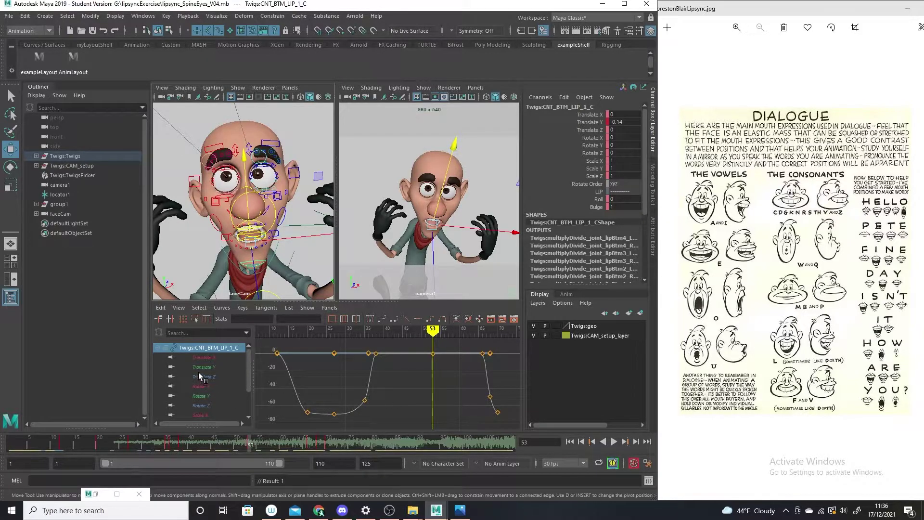
- Isolate the bottom lip's Translate Y curve, showing its frame-53 dip to -0.14
{"action": "left_click", "coordinate": [219, 367]}
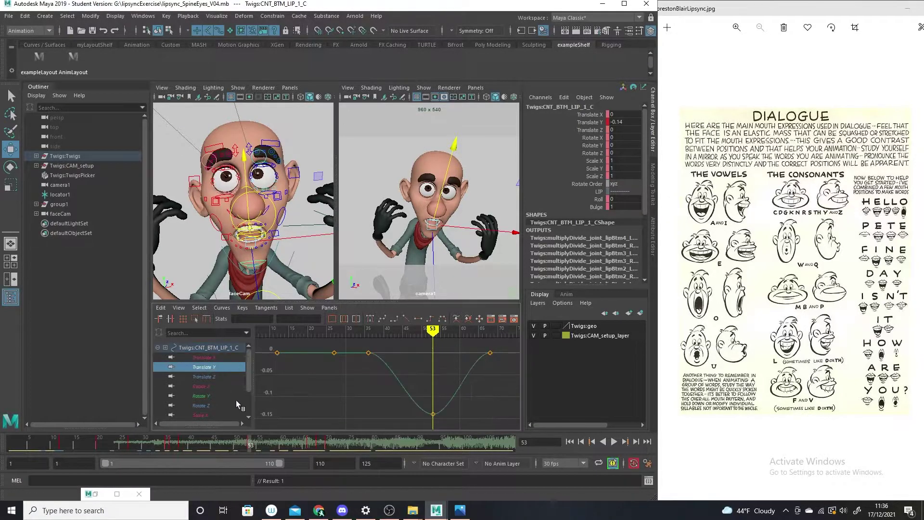
{"action": "left_click_drag", "start_coordinate": [247, 368], "coordinate": [250, 385]}
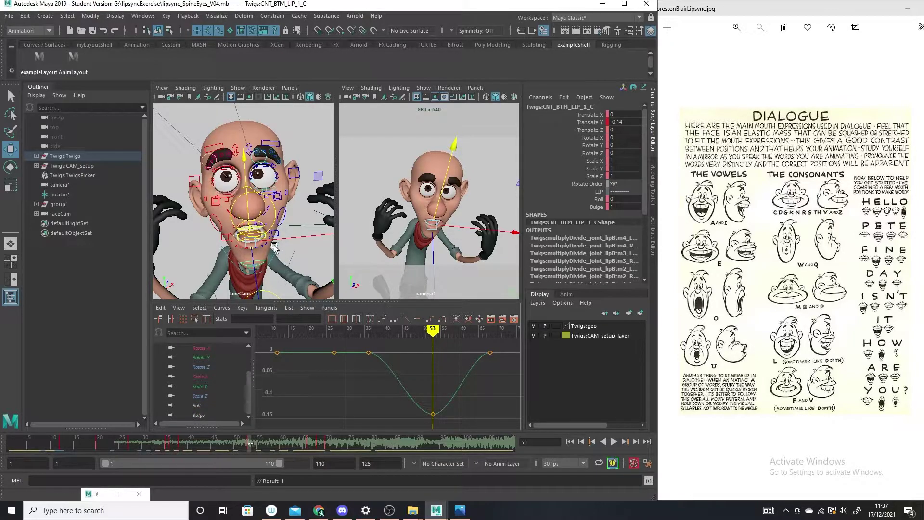
{"action": "key", "text": "q"}
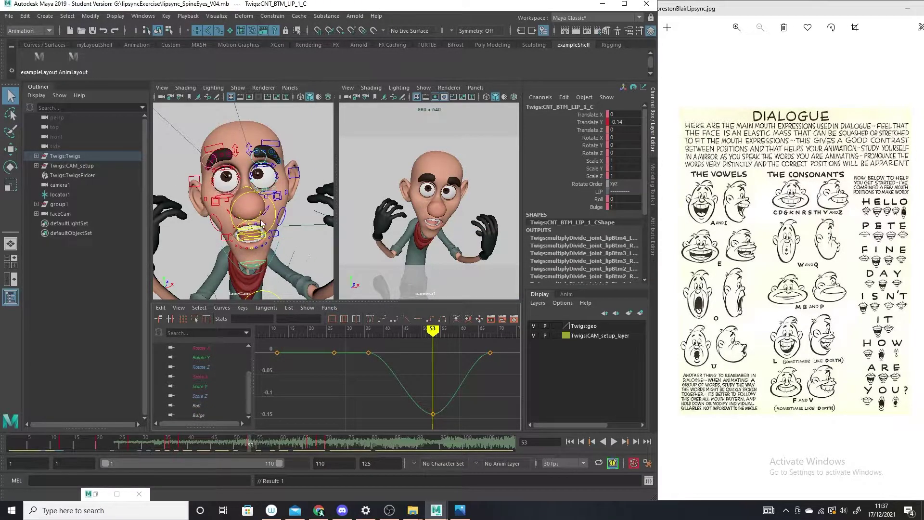
- Show the top lip's Translate Y curve and select the keys on the dipping curves to compare
{"action": "left_click", "coordinate": [257, 224]}
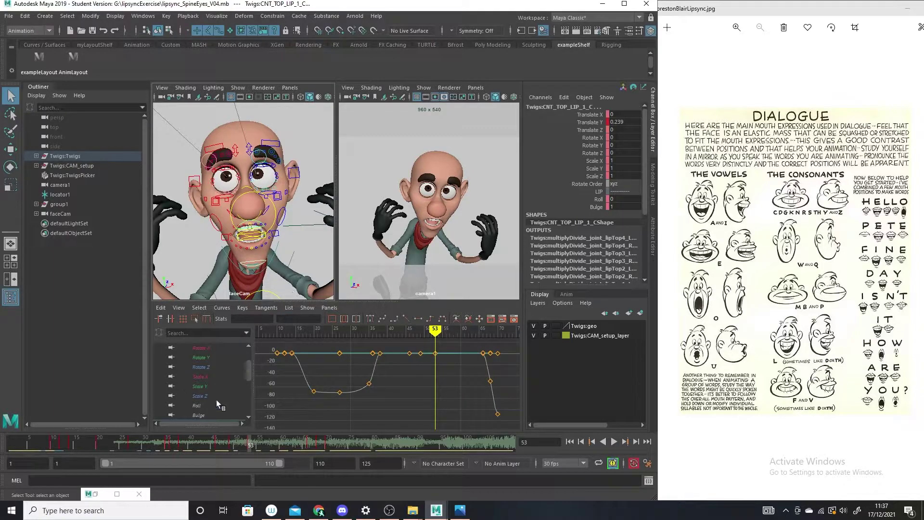
{"action": "mouse_move", "coordinate": [243, 368]}
{"action": "left_mouse_down"}
{"action": "mouse_move", "coordinate": [244, 343]}
{"action": "mouse_move", "coordinate": [246, 395]}
{"action": "left_mouse_up"}
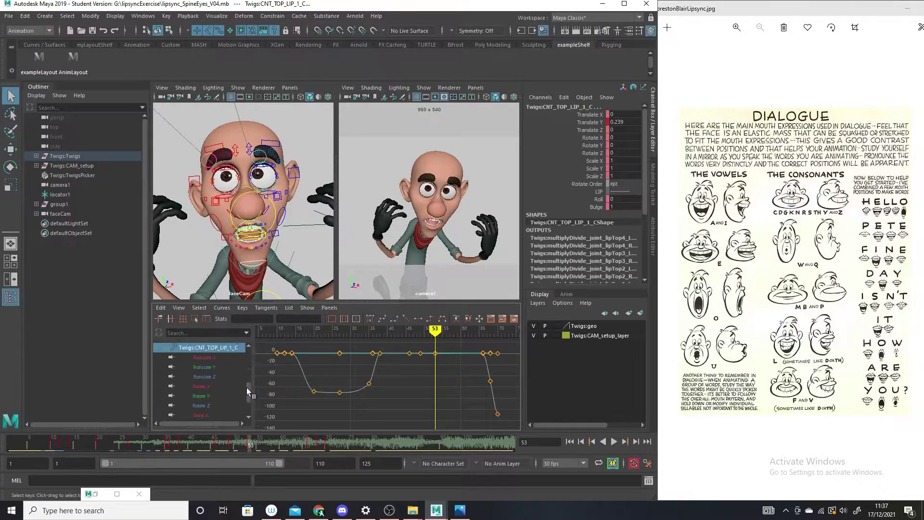
{"action": "left_click", "coordinate": [207, 346]}
{"action": "left_click_drag", "start_coordinate": [247, 397], "coordinate": [253, 369]}
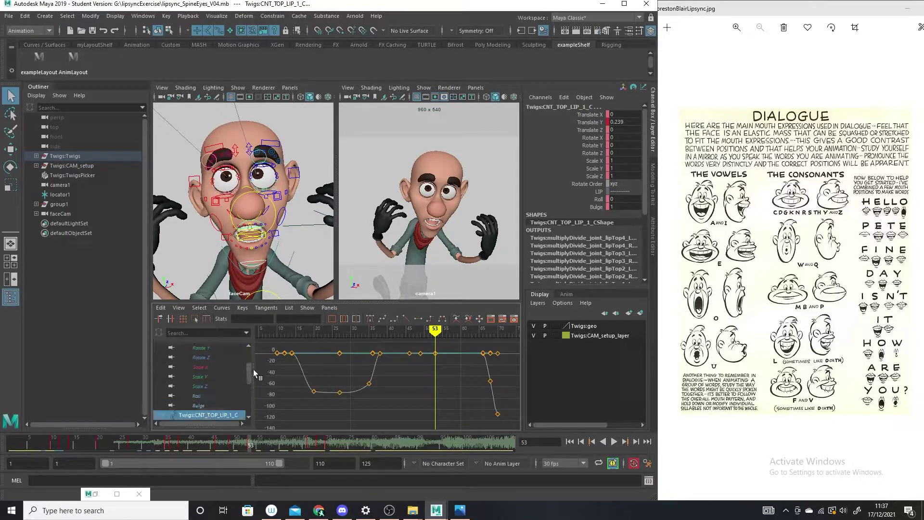
{"action": "scroll", "coordinate": [405, 403], "scroll_direction": "down", "scroll_amount": 5}
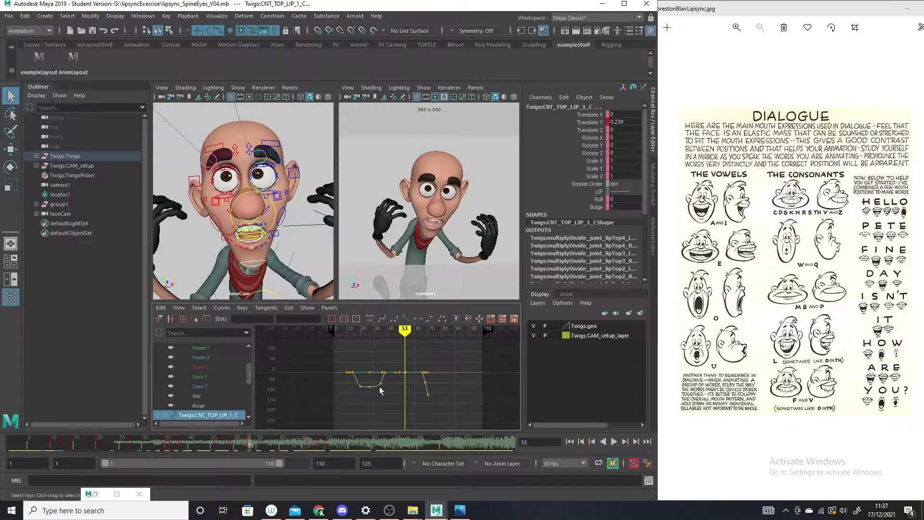
{"action": "left_click_drag", "start_coordinate": [436, 402], "coordinate": [354, 361]}
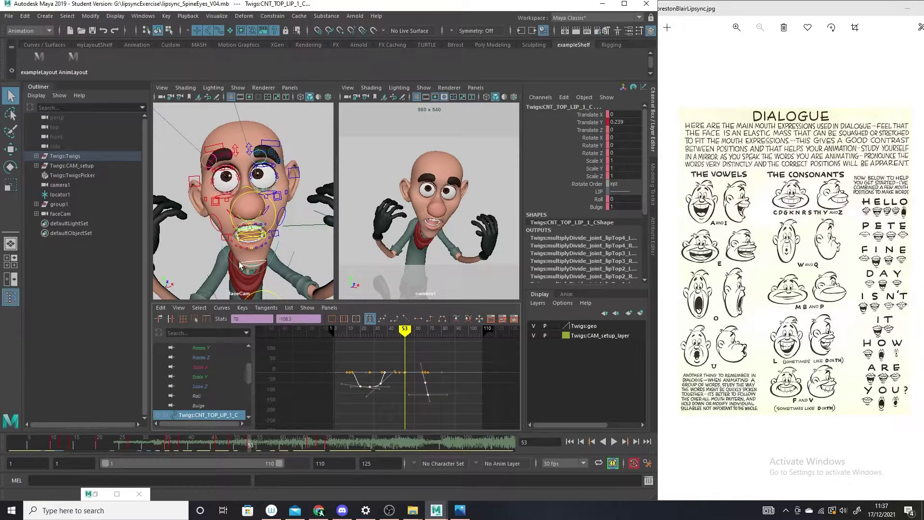
{"action": "left_click", "coordinate": [272, 255]}
- Rotate CNT_JAW_1_C further closed around frame 53
{"action": "left_click", "coordinate": [272, 260]}
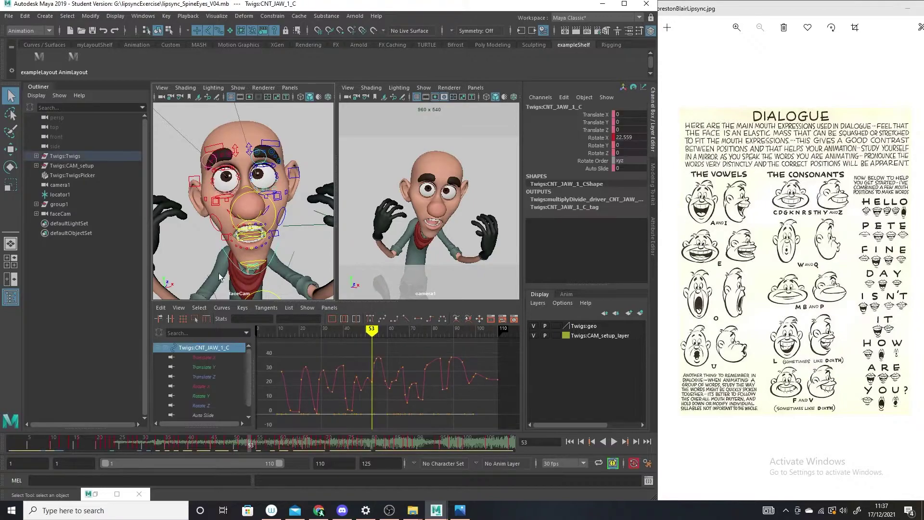
{"action": "left_click", "coordinate": [203, 367]}
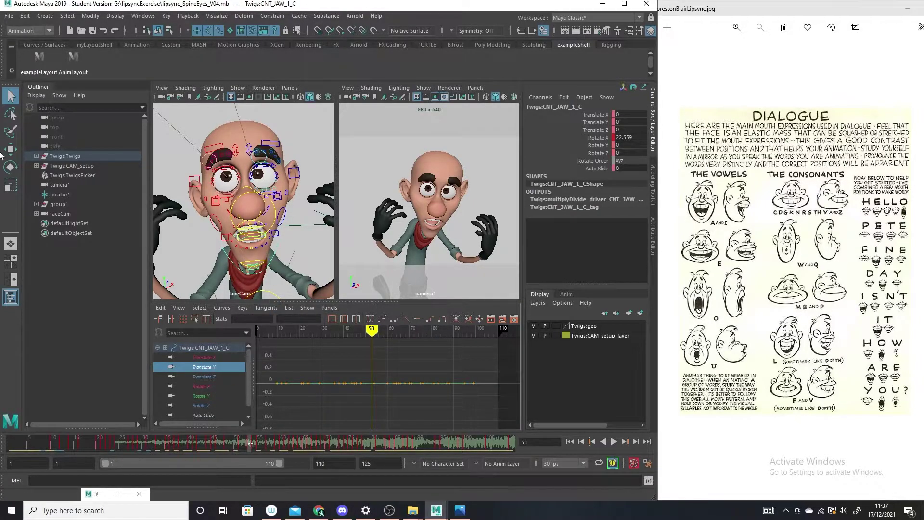
{"action": "left_click", "coordinate": [10, 167]}
{"action": "left_click_drag", "start_coordinate": [255, 231], "coordinate": [254, 217]}
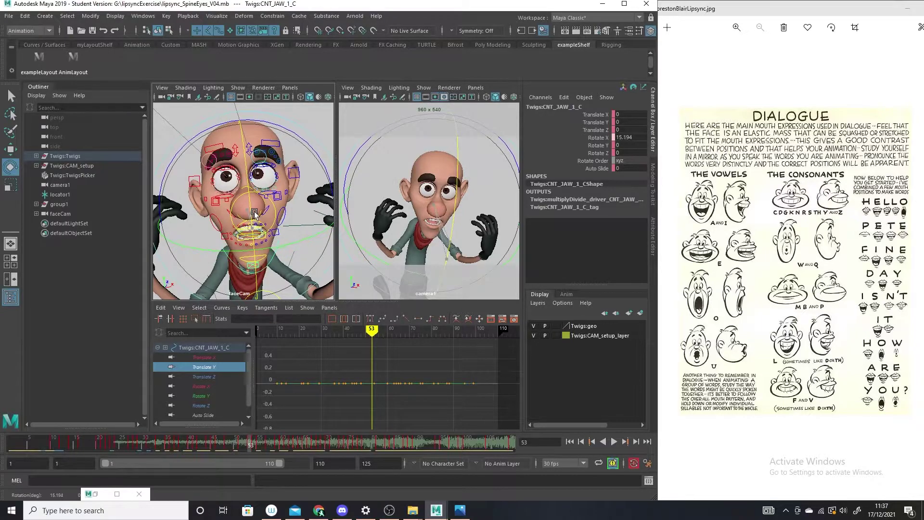
{"action": "left_click_drag", "start_coordinate": [254, 211], "coordinate": [255, 206]}
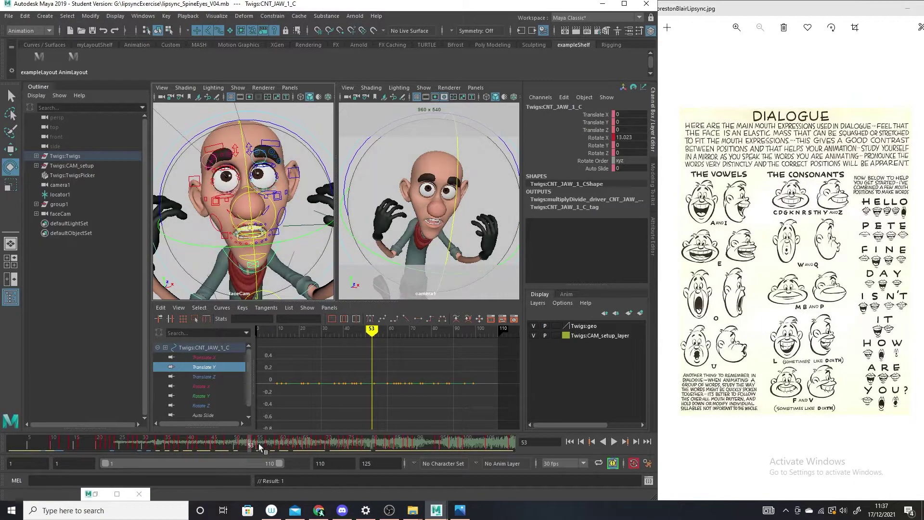
- Play back the lip sync to review it, then select CNT_TOP_LIP_1_C
{"action": "left_click_drag", "start_coordinate": [239, 441], "coordinate": [160, 439]}
{"action": "key", "text": "alt+v"}
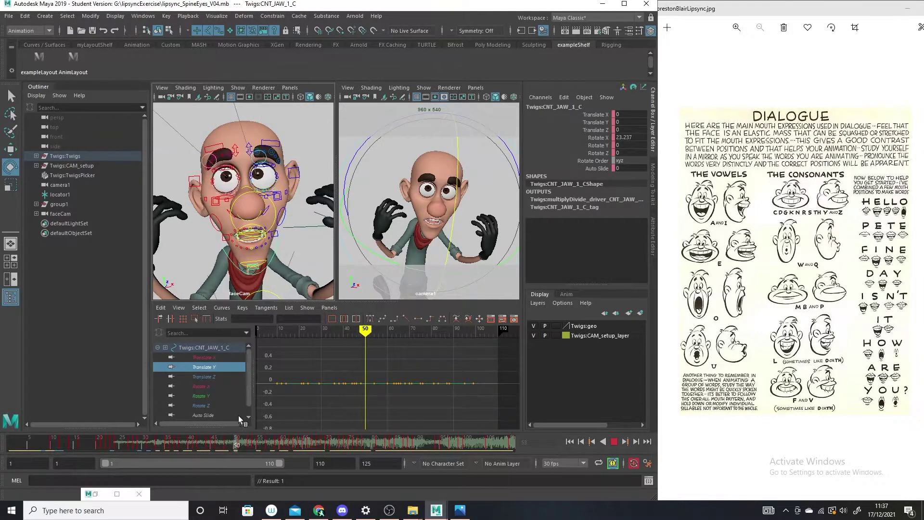
{"action": "key", "text": "alt+v"}
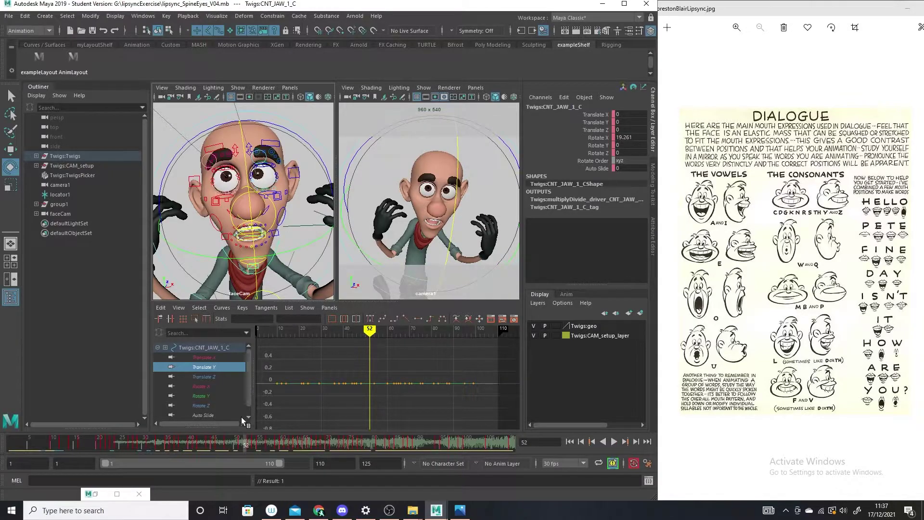
{"action": "left_click", "coordinate": [228, 214]}
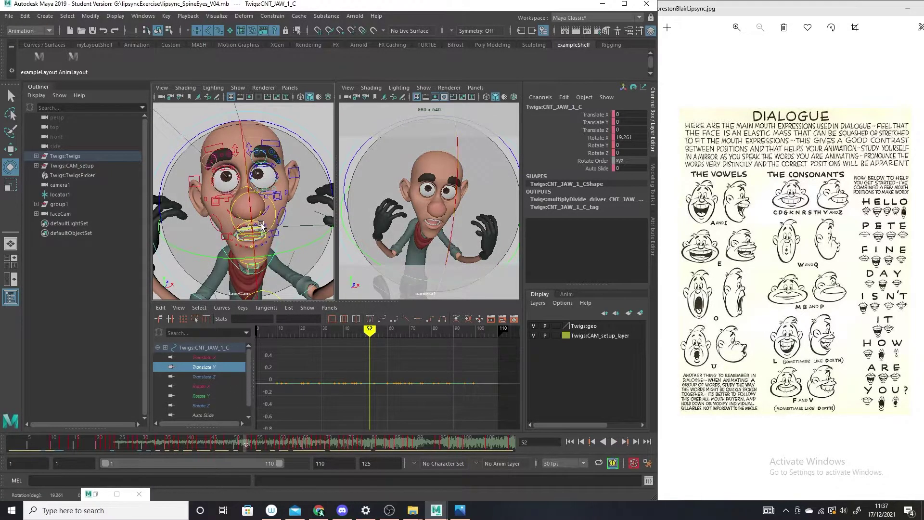
{"action": "left_click", "coordinate": [342, 258]}
{"action": "left_click", "coordinate": [259, 223]}
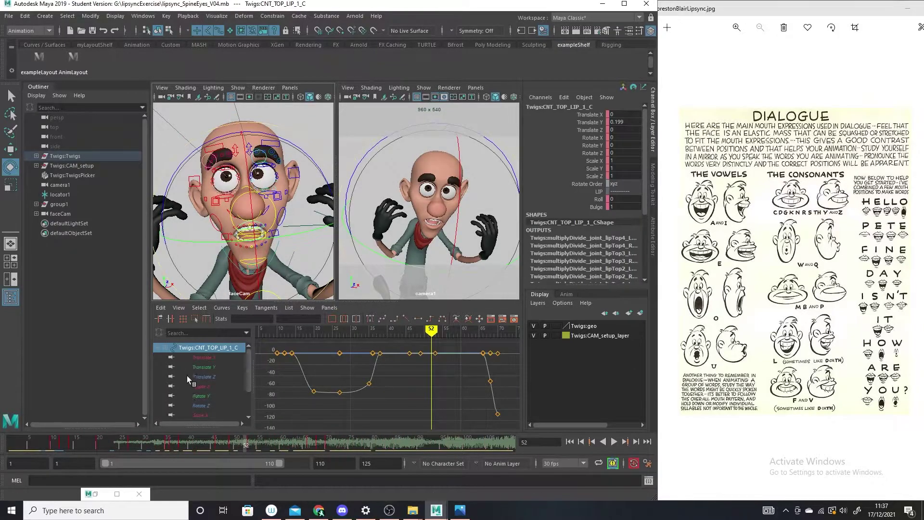
- Lower the top lip key near frame 45 and add a slightly raised top-lip key at frame 51
{"action": "mouse_move", "coordinate": [434, 336]}
{"action": "left_mouse_down"}
{"action": "mouse_move", "coordinate": [416, 341]}
{"action": "mouse_move", "coordinate": [428, 341]}
{"action": "left_mouse_up"}
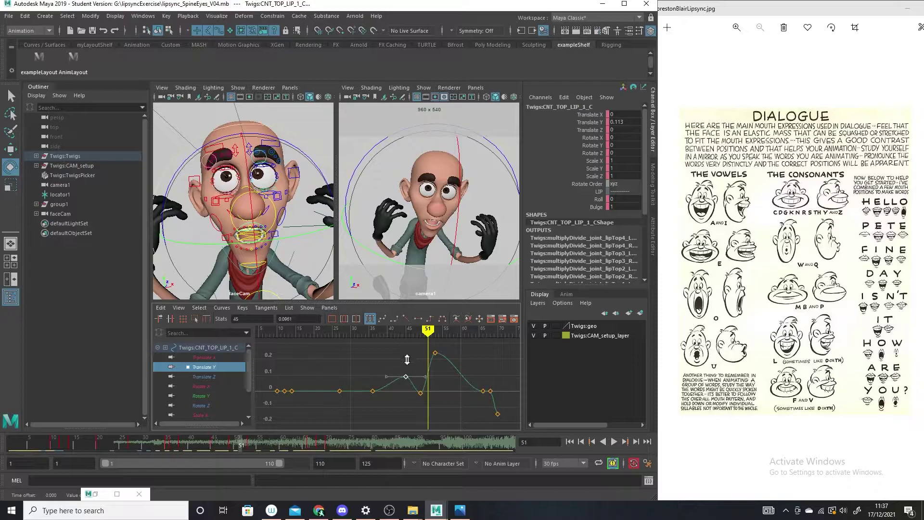
{"action": "middle_click_drag", "start_coordinate": [407, 360], "coordinate": [404, 373], "text": "shift"}
{"action": "left_click_drag", "start_coordinate": [429, 360], "coordinate": [428, 334]}
{"action": "key", "text": "s"}
{"action": "left_click", "coordinate": [427, 372]}
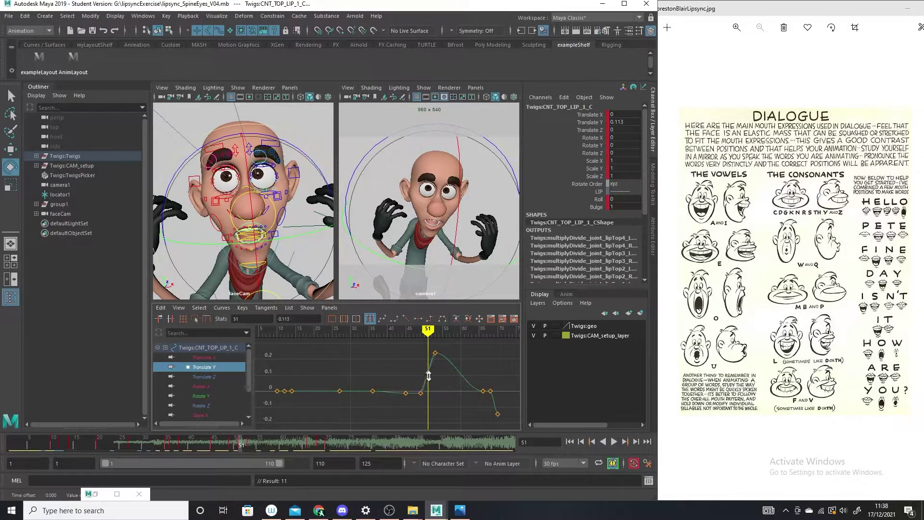
{"action": "middle_click_drag", "start_coordinate": [427, 372], "coordinate": [427, 372]}
- Lower the frame-53 Translate Y key to about 0.17 and shift the frame-49 and 51 keys one frame earlier
{"action": "left_click", "coordinate": [436, 357]}
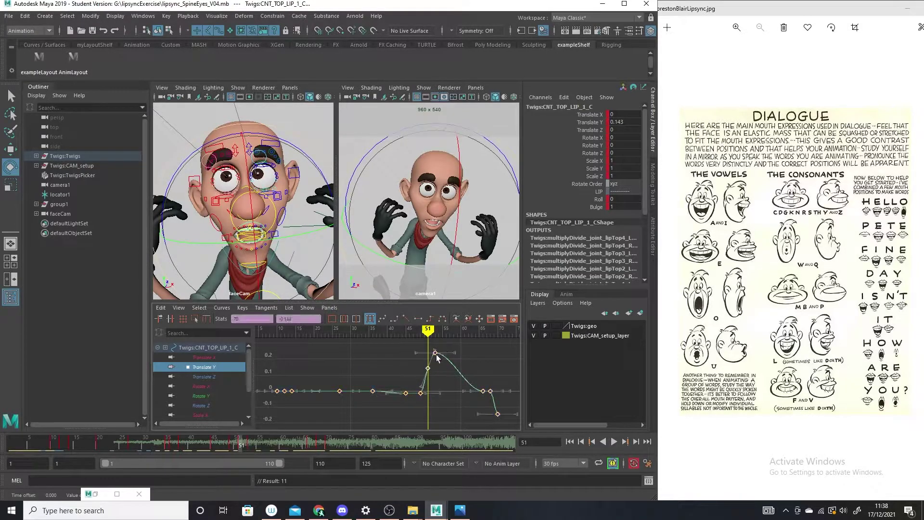
{"action": "left_click", "coordinate": [435, 352]}
{"action": "middle_click_drag", "start_coordinate": [437, 346], "coordinate": [439, 357]}
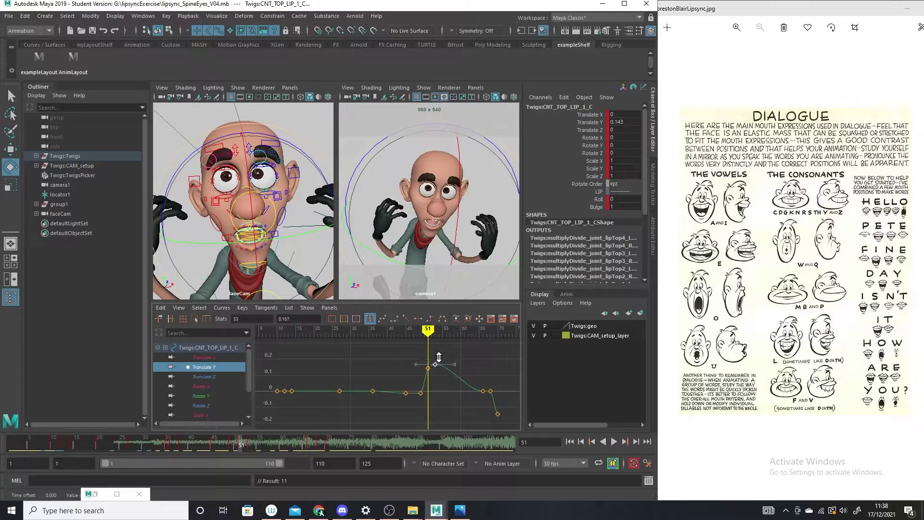
{"action": "mouse_move", "coordinate": [437, 342]}
{"action": "left_mouse_down"}
{"action": "mouse_move", "coordinate": [415, 347]}
{"action": "mouse_move", "coordinate": [427, 348]}
{"action": "left_mouse_up"}
{"action": "left_click_drag", "start_coordinate": [426, 385], "coordinate": [430, 403]}
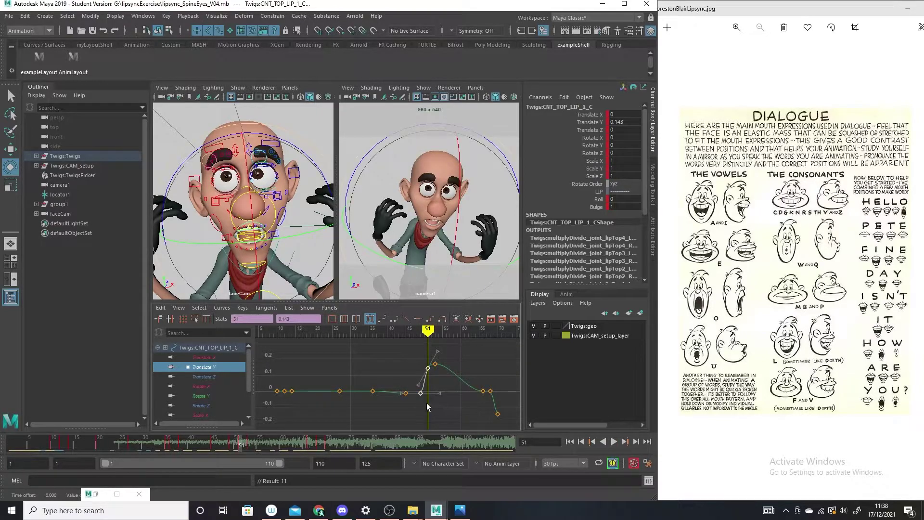
{"action": "middle_click_drag", "start_coordinate": [426, 405], "coordinate": [422, 404], "text": "shift"}
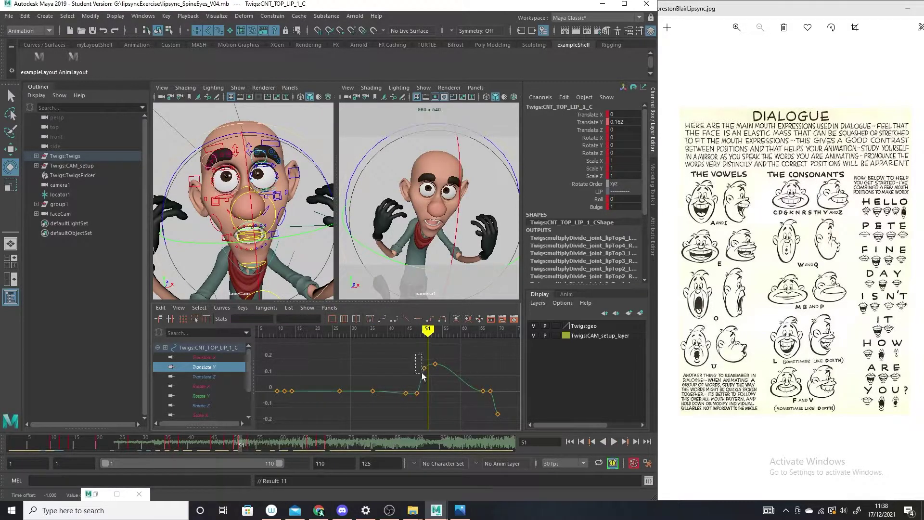
{"action": "mouse_move", "coordinate": [422, 375]}
{"action": "left_mouse_down"}
{"action": "mouse_move", "coordinate": [418, 357]}
{"action": "mouse_move", "coordinate": [432, 357]}
{"action": "mouse_move", "coordinate": [421, 356]}
{"action": "mouse_move", "coordinate": [431, 356]}
{"action": "mouse_move", "coordinate": [421, 357]}
{"action": "mouse_move", "coordinate": [431, 355]}
{"action": "mouse_move", "coordinate": [435, 334]}
{"action": "mouse_move", "coordinate": [446, 335]}
{"action": "left_mouse_up"}
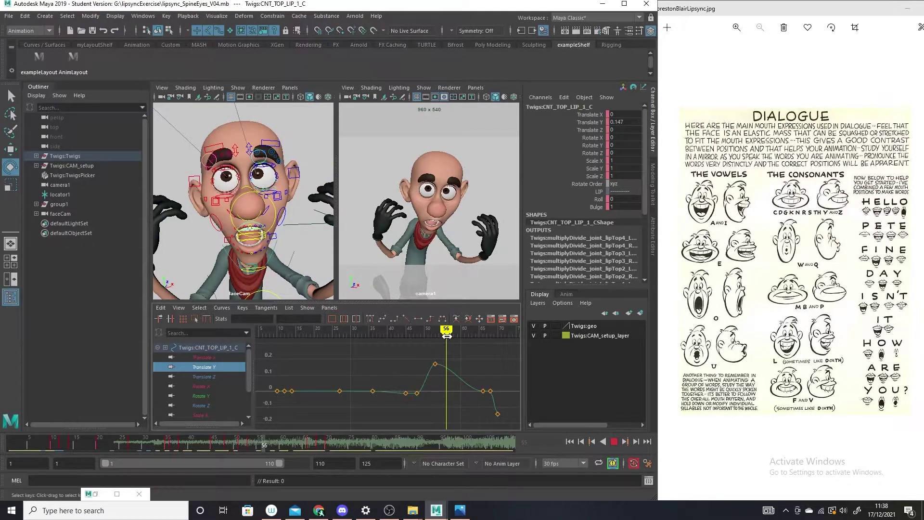
- Key the top lip at frame 56 and drag that key lower in the Graph Editor
{"action": "key", "text": "s"}
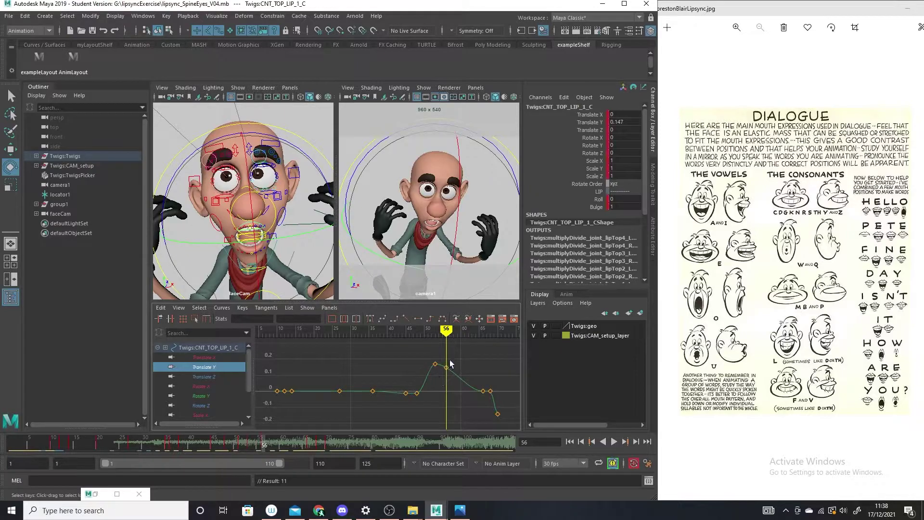
{"action": "left_click", "coordinate": [446, 364]}
{"action": "mouse_move", "coordinate": [449, 353]}
{"action": "middle_mouse_down", "text": "shift"}
{"action": "mouse_move", "coordinate": [448, 363]}
{"action": "mouse_move", "coordinate": [447, 354]}
{"action": "middle_mouse_up", "text": "shift"}
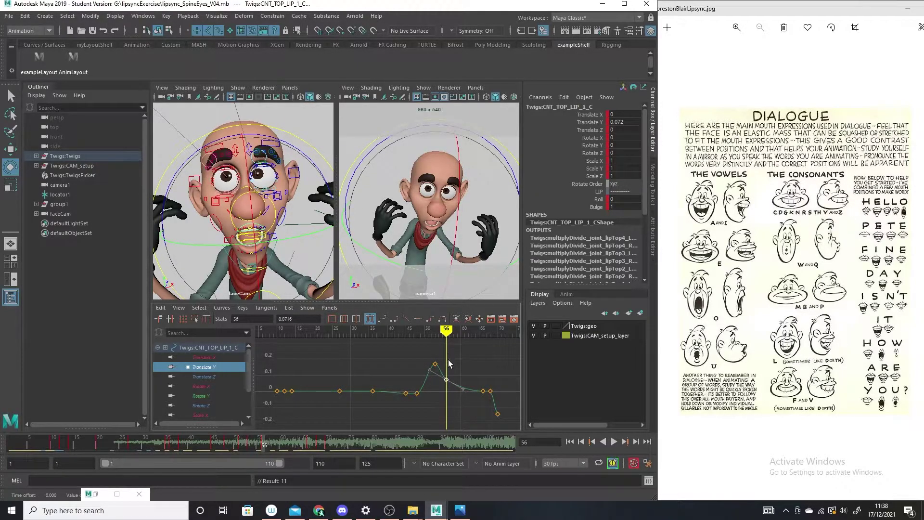
{"action": "middle_click_drag", "start_coordinate": [448, 359], "coordinate": [447, 364], "text": "shift"}
- Review frames 53–64, then raise the top lip to about 0.19 at frame 63
{"action": "left_click_drag", "start_coordinate": [446, 330], "coordinate": [475, 355]}
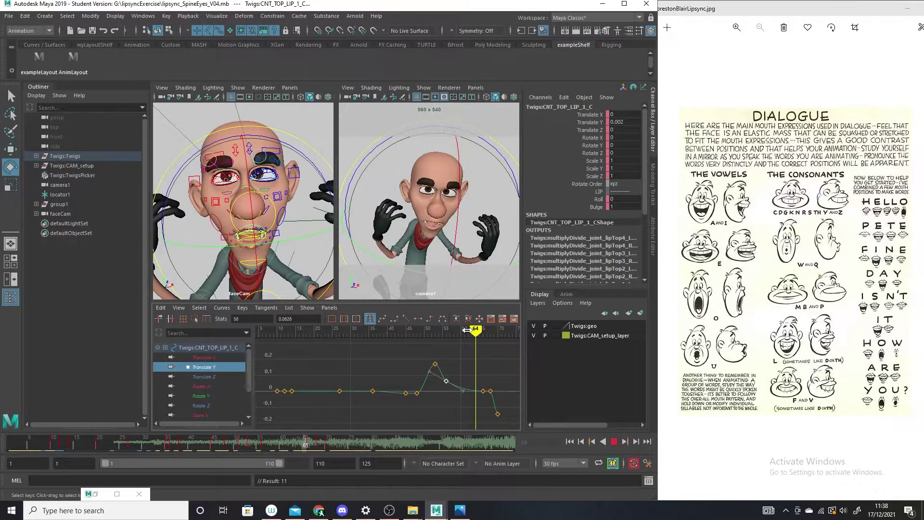
{"action": "left_click_drag", "start_coordinate": [375, 345], "coordinate": [473, 341]}
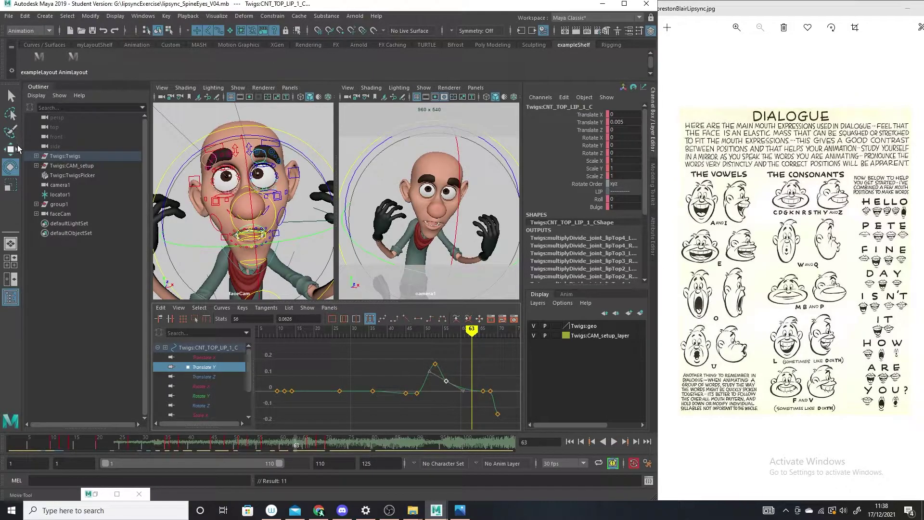
{"action": "mouse_move", "coordinate": [483, 334]}
{"action": "left_mouse_down"}
{"action": "mouse_move", "coordinate": [447, 337]}
{"action": "mouse_move", "coordinate": [472, 330]}
{"action": "left_mouse_up"}
{"action": "left_click", "coordinate": [10, 149]}
{"action": "left_click_drag", "start_coordinate": [247, 177], "coordinate": [248, 173]}
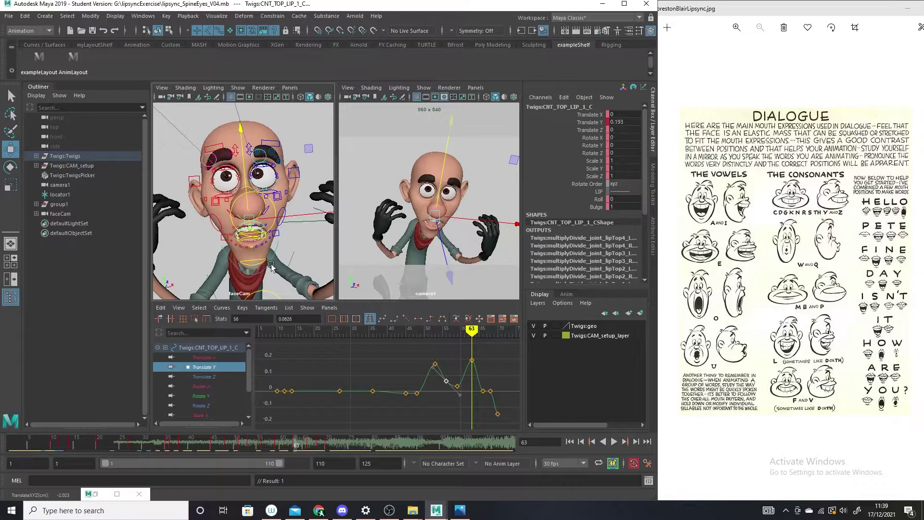
{"action": "left_click", "coordinate": [268, 263]}
- Move the jaw's Rotate X key from frame 62 to 64 and lower it to about 12.8
{"action": "left_click", "coordinate": [10, 166]}
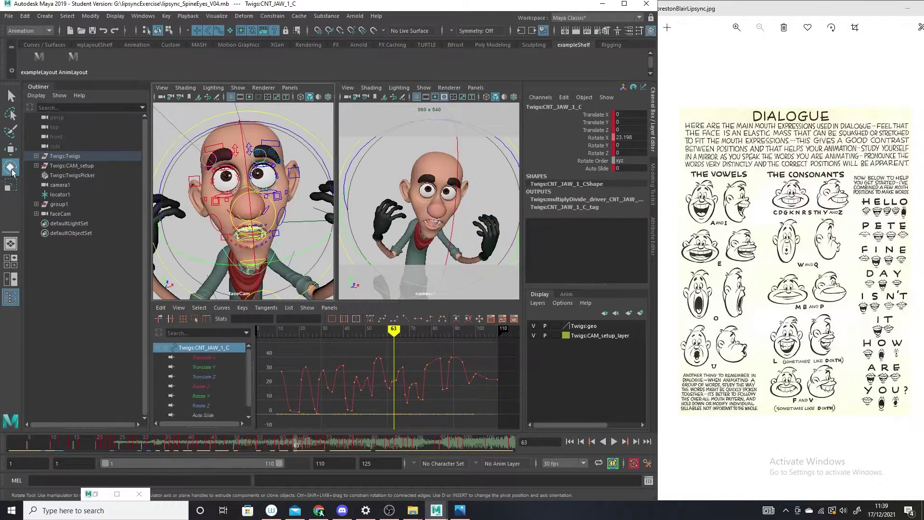
{"action": "scroll", "coordinate": [409, 391], "scroll_direction": "up", "scroll_amount": 2}
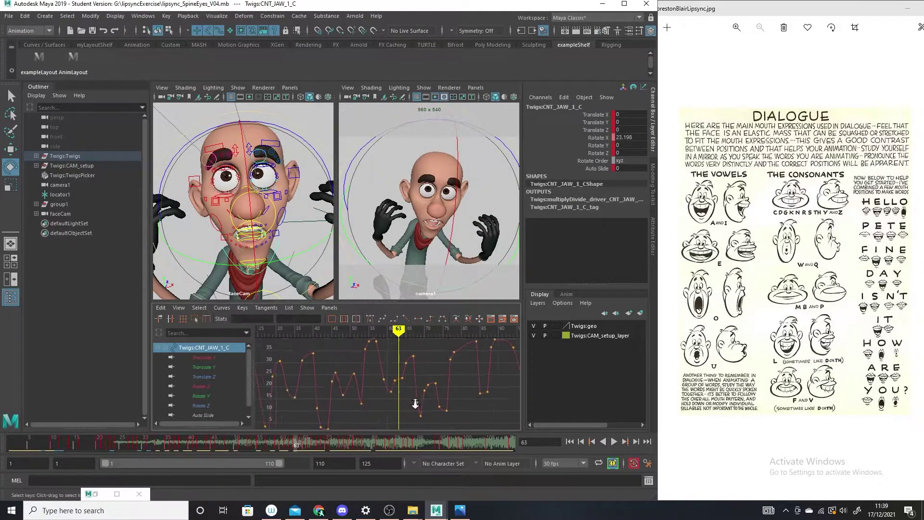
{"action": "left_click", "coordinate": [397, 379]}
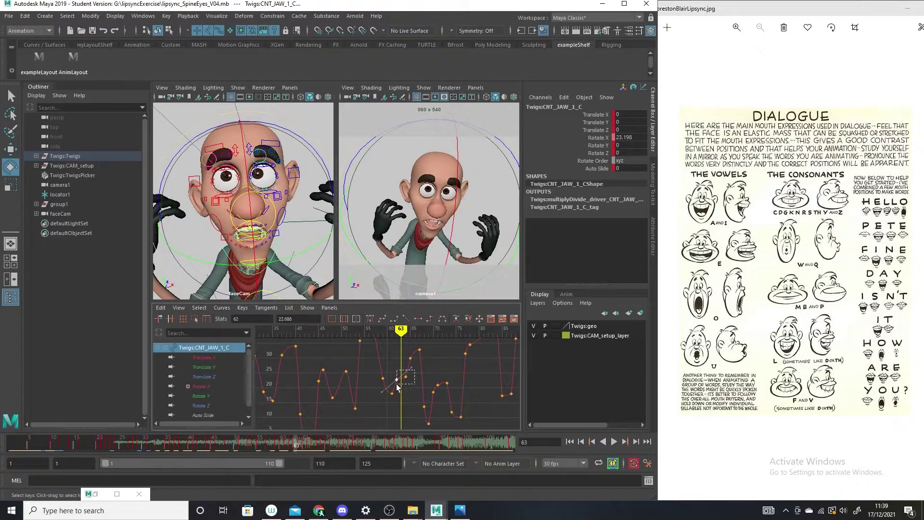
{"action": "mouse_move", "coordinate": [398, 386]}
{"action": "middle_mouse_down"}
{"action": "mouse_move", "coordinate": [401, 378]}
{"action": "mouse_move", "coordinate": [404, 412]}
{"action": "middle_mouse_up"}
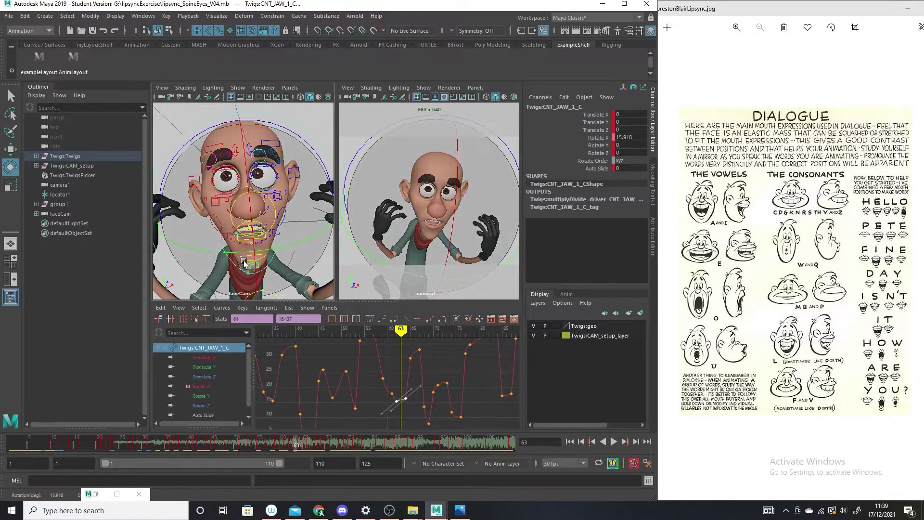
{"action": "middle_click_drag", "start_coordinate": [392, 390], "coordinate": [395, 393]}
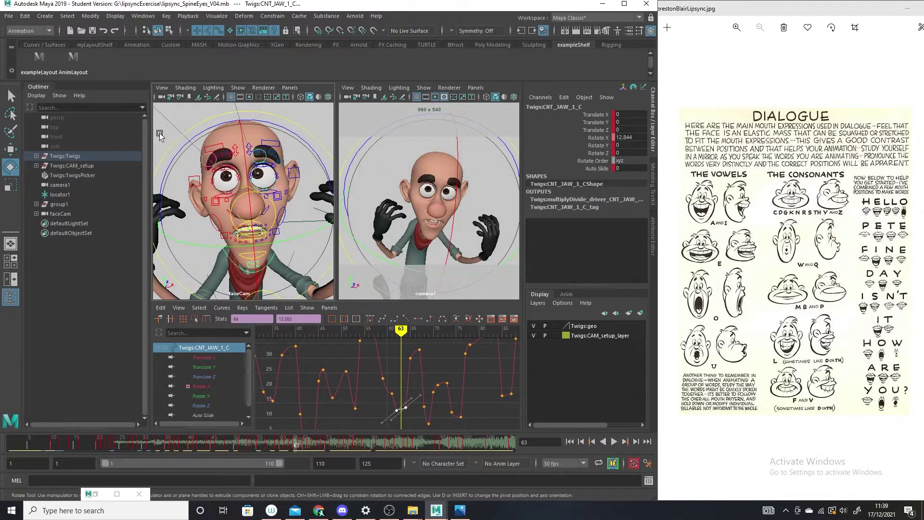
{"action": "left_click", "coordinate": [252, 276]}
{"action": "left_click", "coordinate": [249, 255]}
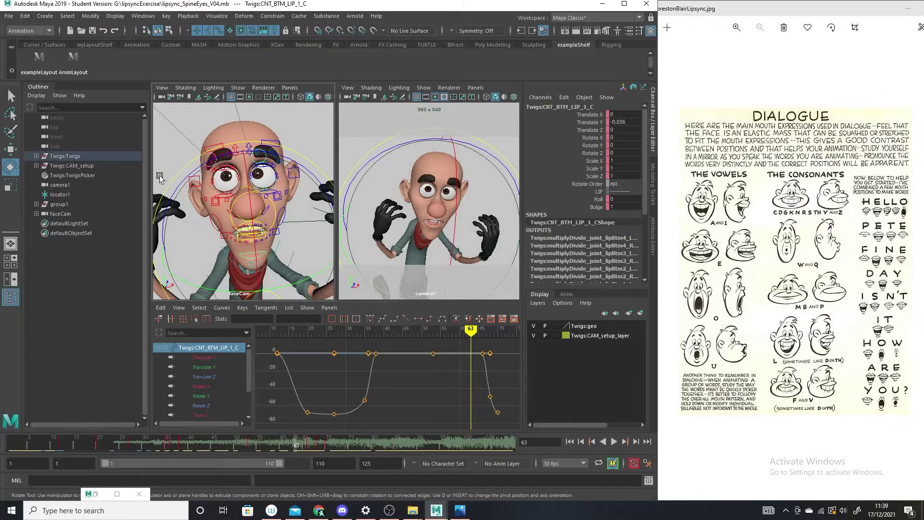
- Pull the bottom lip down to about -0.246 Translate Y at frame 63
{"action": "left_click", "coordinate": [9, 151]}
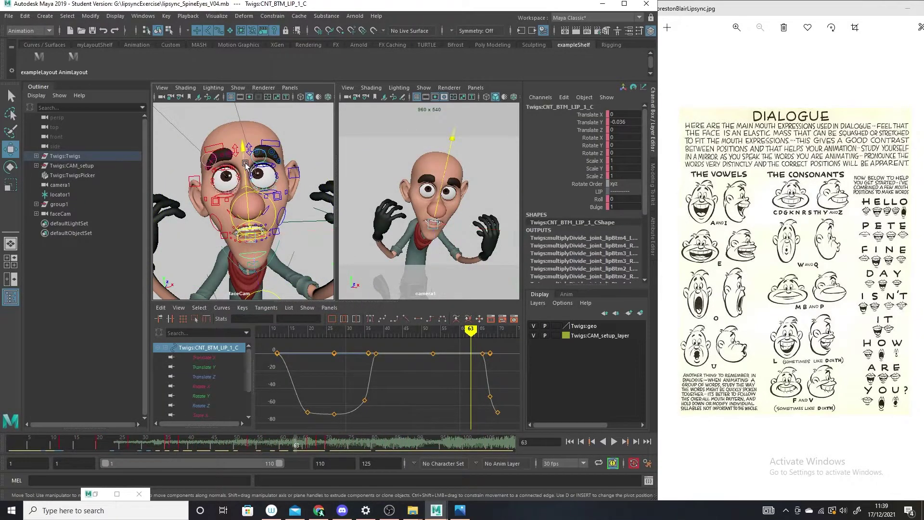
{"action": "left_click_drag", "start_coordinate": [246, 160], "coordinate": [245, 167]}
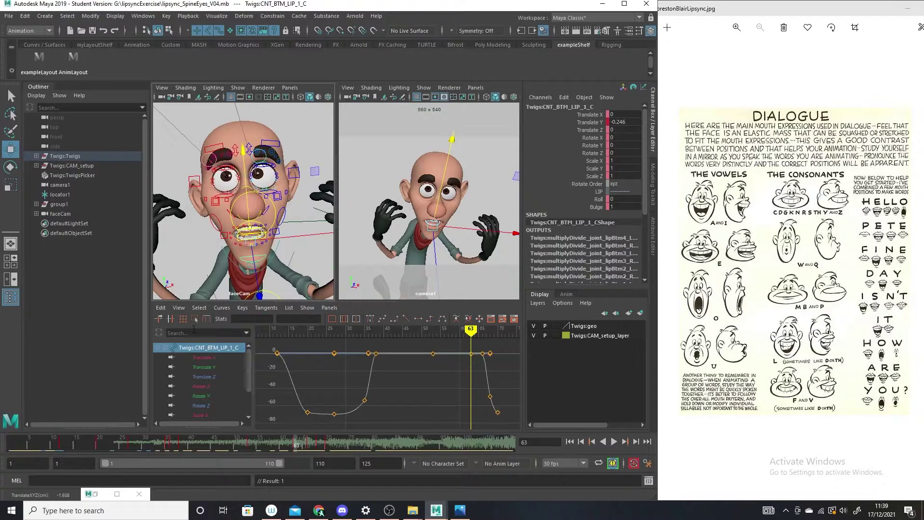
{"action": "left_click", "coordinate": [213, 368]}
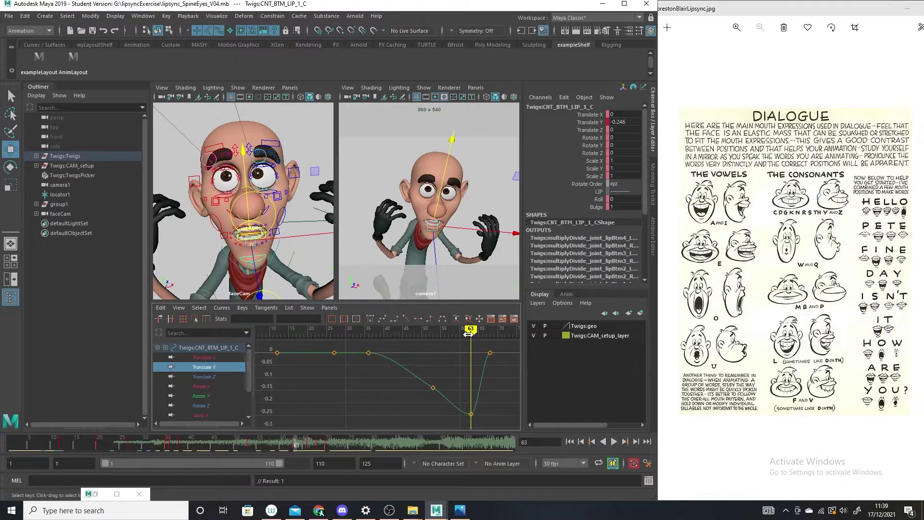
- Play back and scrub frames 25–64 to review the lip sync
{"action": "key", "text": "alt+v"}
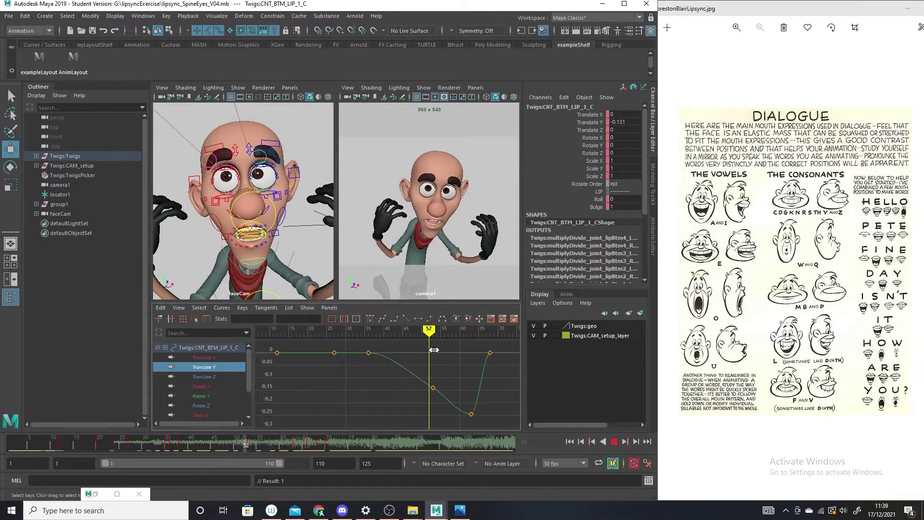
{"action": "left_click_drag", "start_coordinate": [434, 349], "coordinate": [471, 348]}
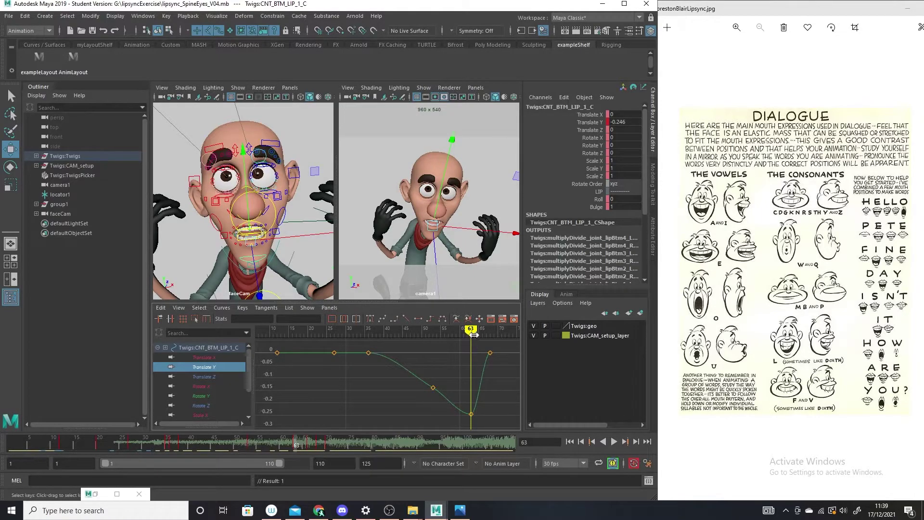
{"action": "key", "text": "alt+v"}
{"action": "left_click_drag", "start_coordinate": [350, 348], "coordinate": [497, 348]}
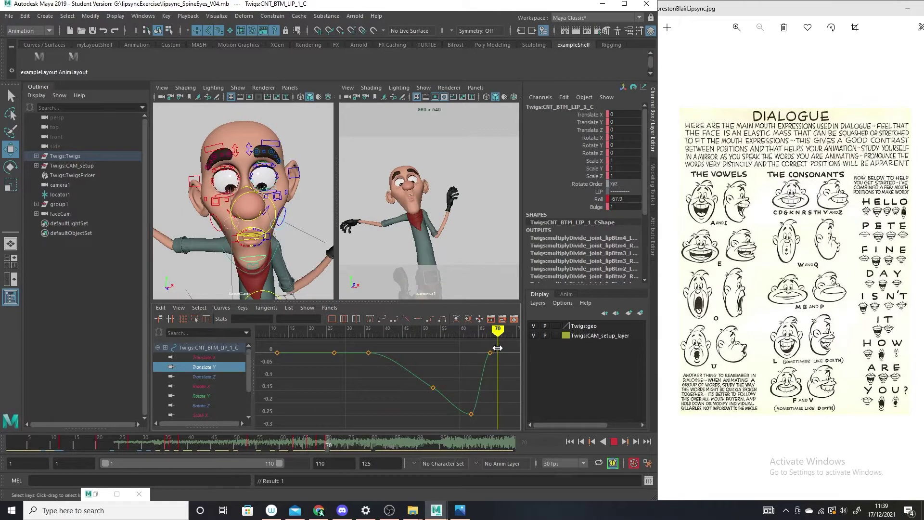
{"action": "key", "text": "alt+v"}
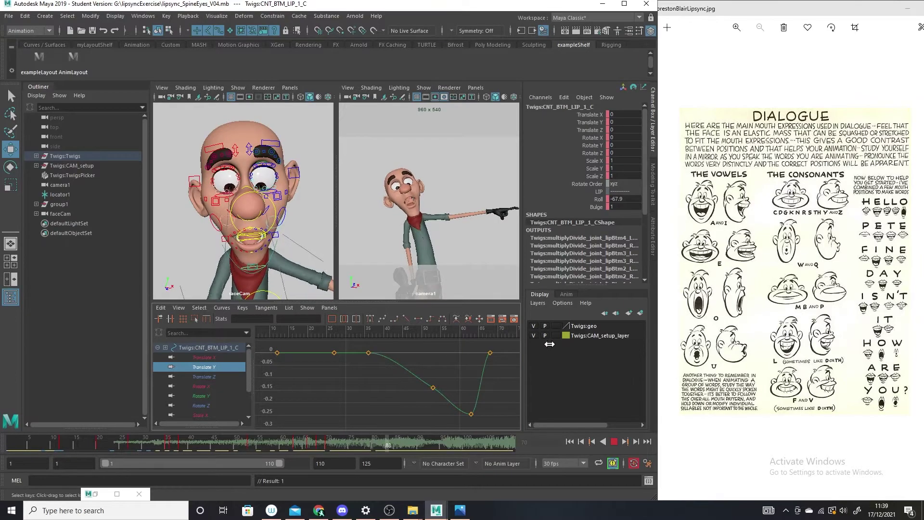
{"action": "key", "text": "alt+v"}
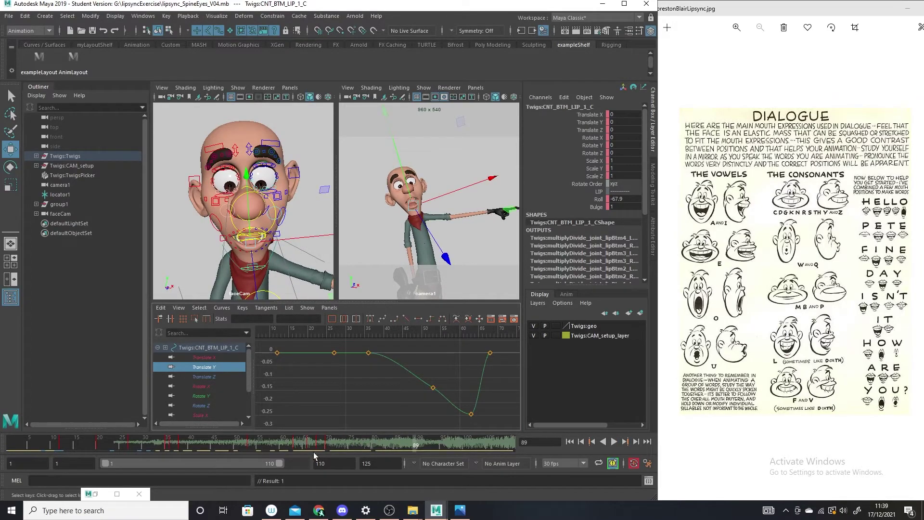
- Jump back to frame 30 and deselect all controls to replay the lip sync
{"action": "left_click", "coordinate": [145, 445]}
{"action": "left_click", "coordinate": [194, 407]}
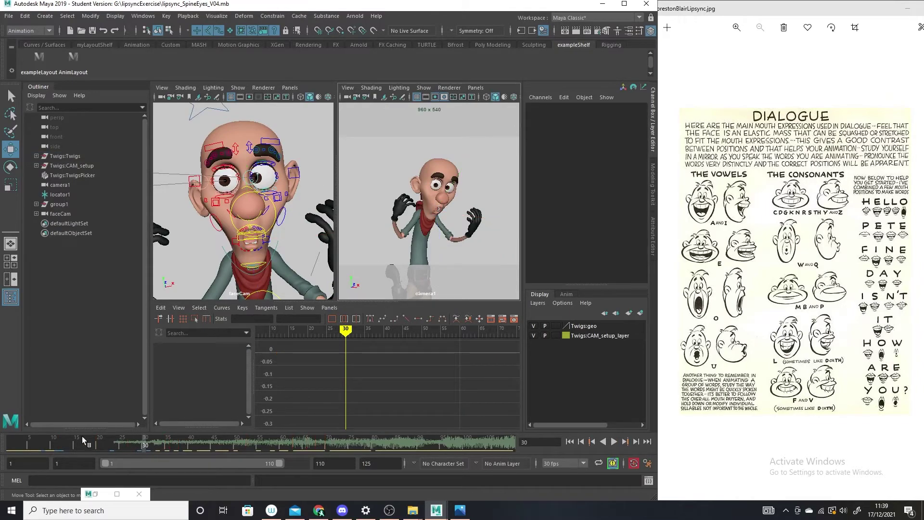